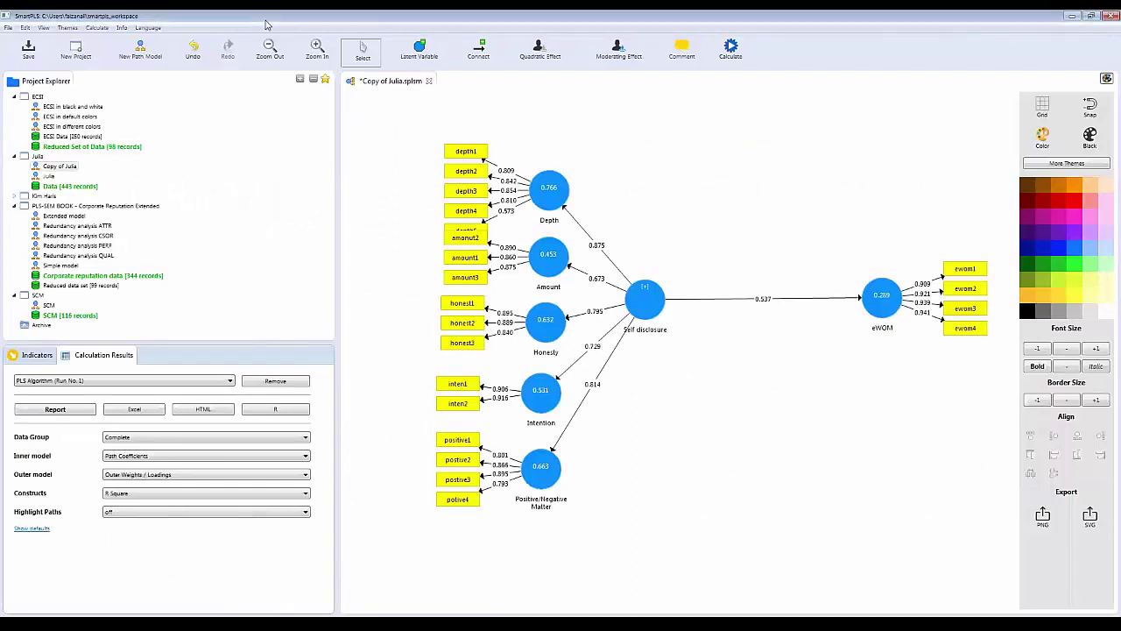
- Exit the program without saving the changed model, restart it and maximize its window
{"action": "double_click", "coordinate": [854, 18]}
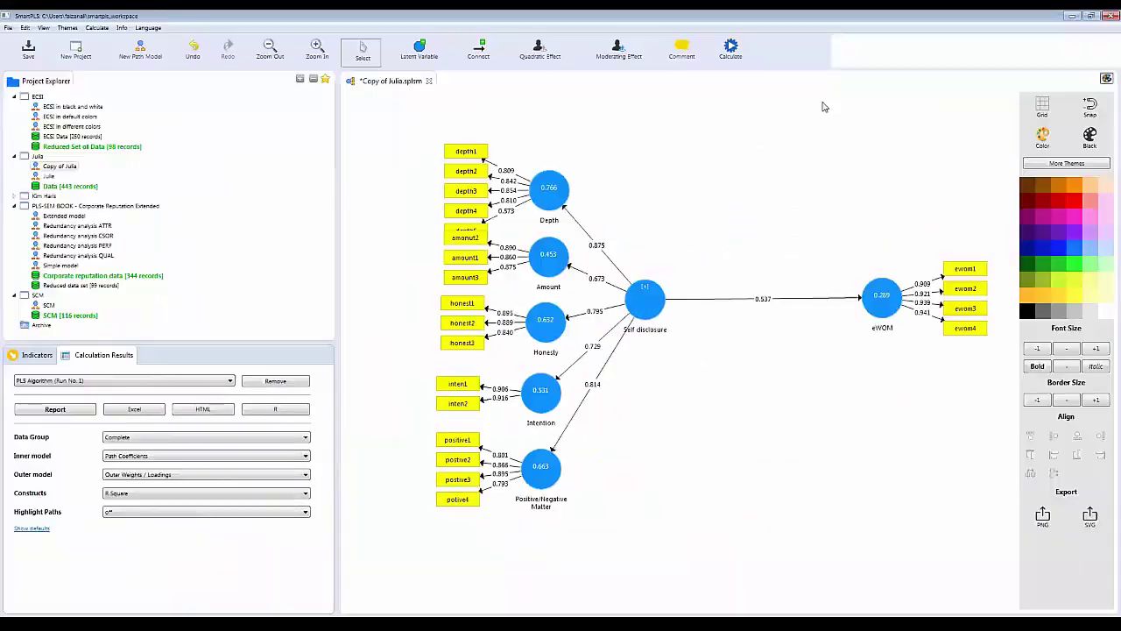
{"action": "double_click", "coordinate": [823, 104]}
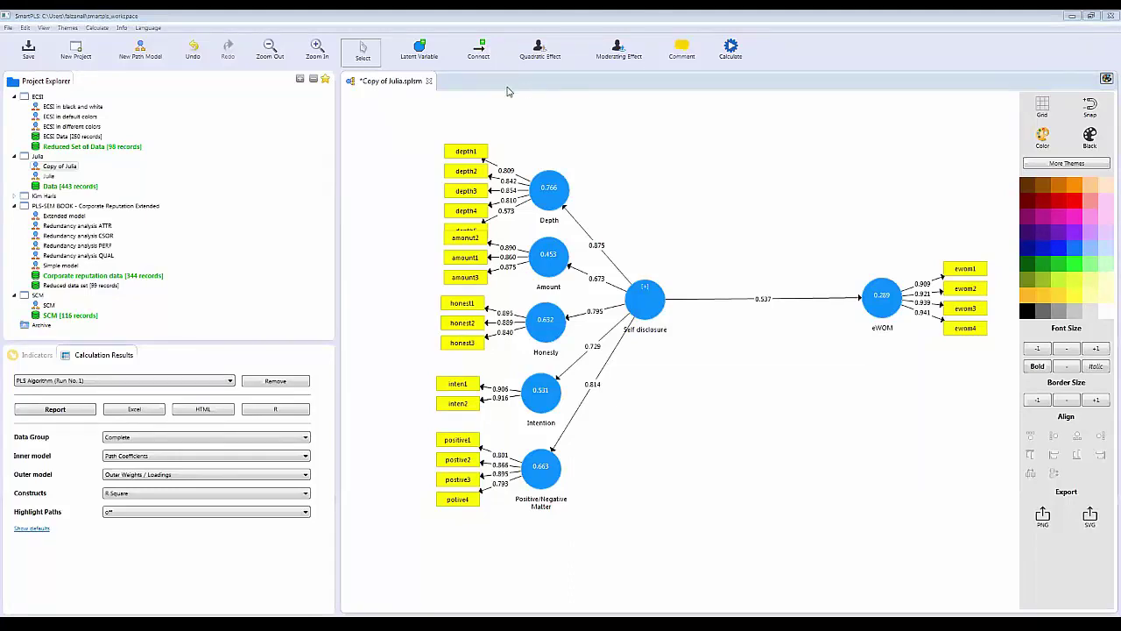
{"action": "left_click", "coordinate": [1108, 18]}
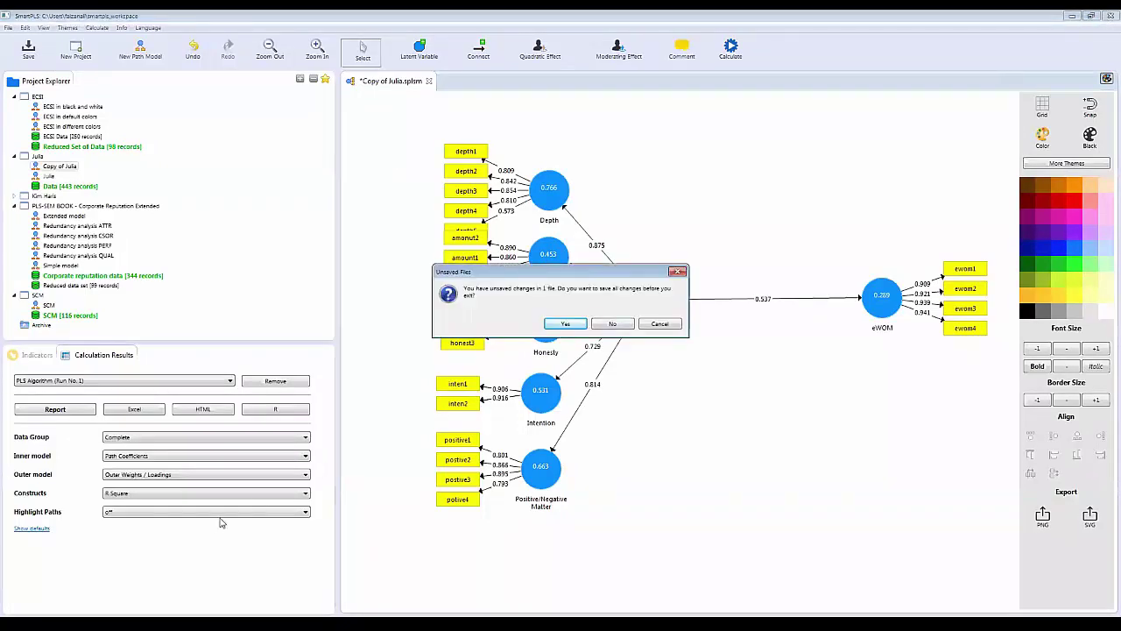
{"action": "left_click", "coordinate": [611, 323]}
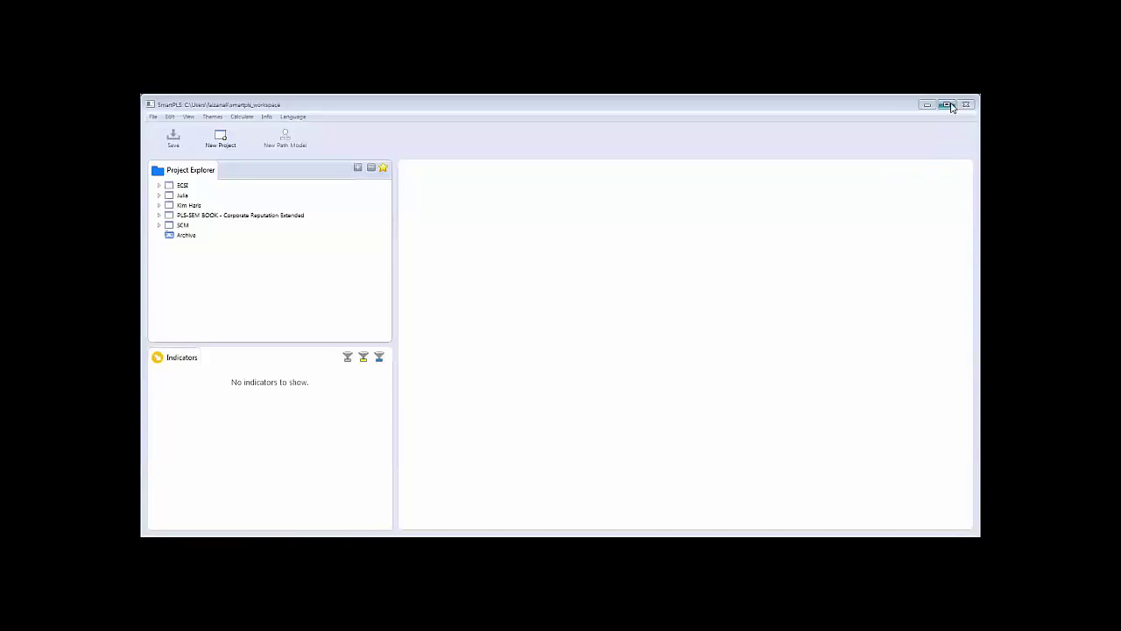
{"action": "left_click", "coordinate": [949, 105]}
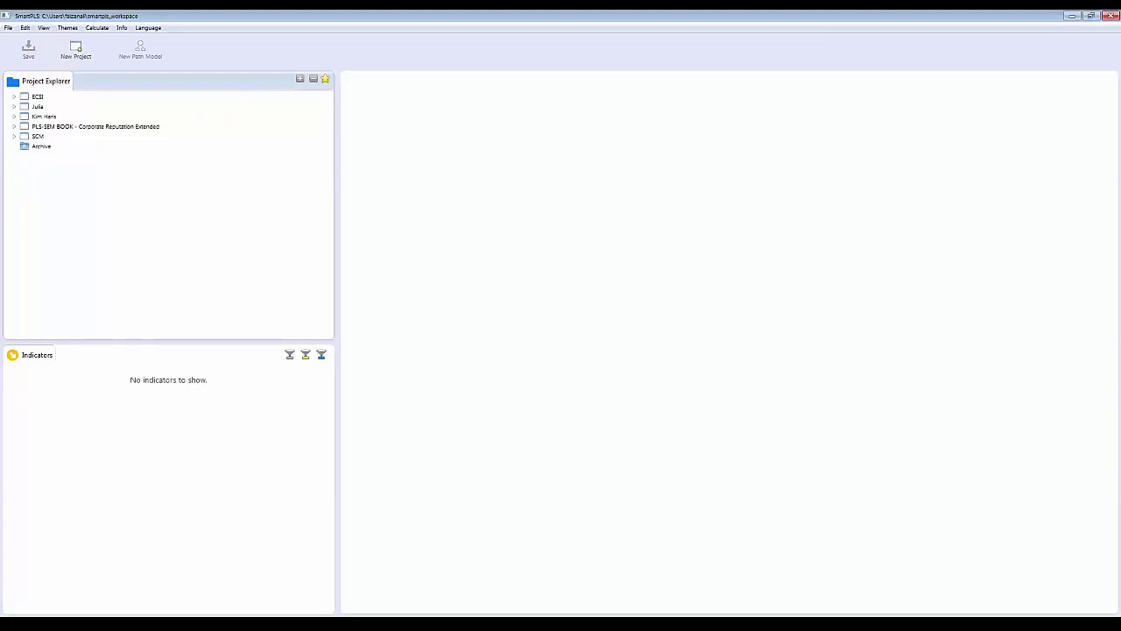
- Create a new project named SCM-Webinar
{"action": "left_click", "coordinate": [75, 55]}
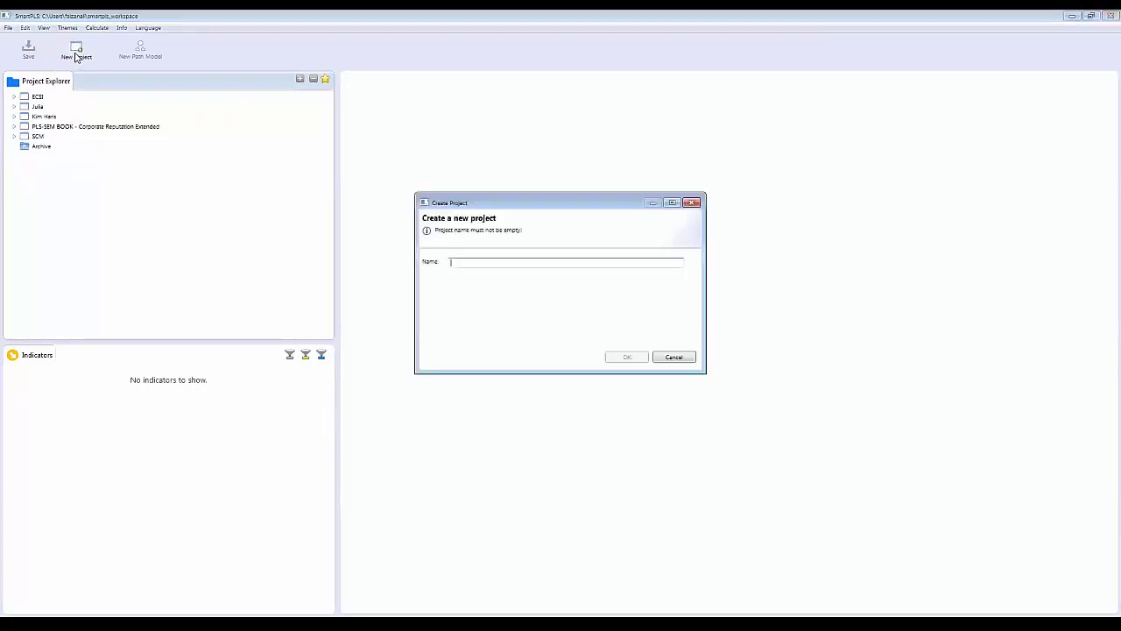
{"action": "type", "text": "sc"}
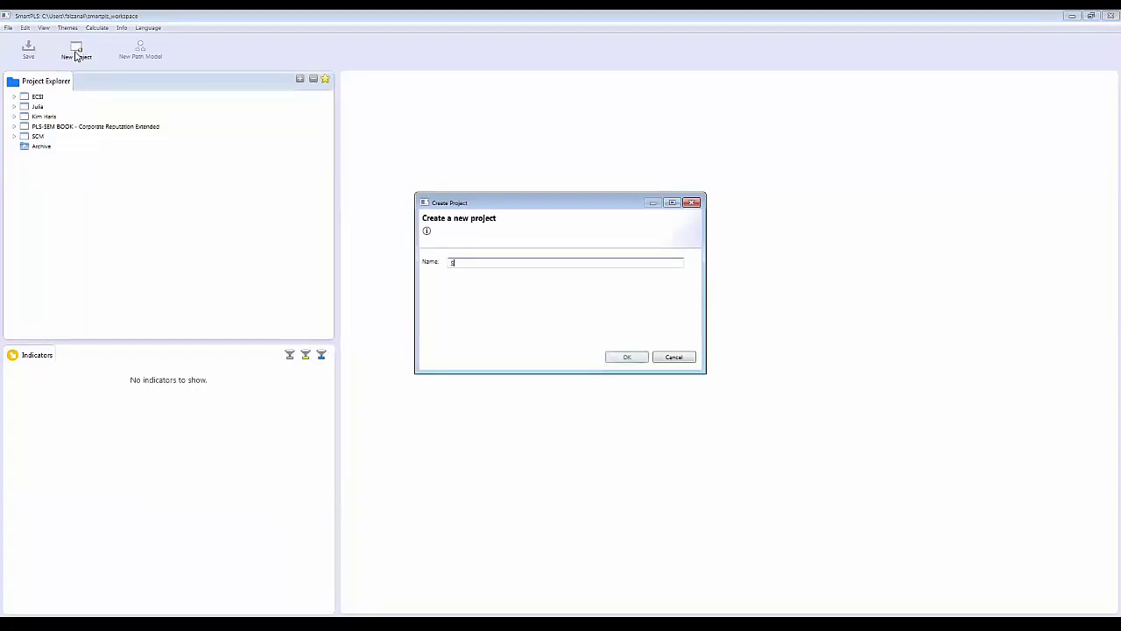
{"action": "type", "text": "M"}
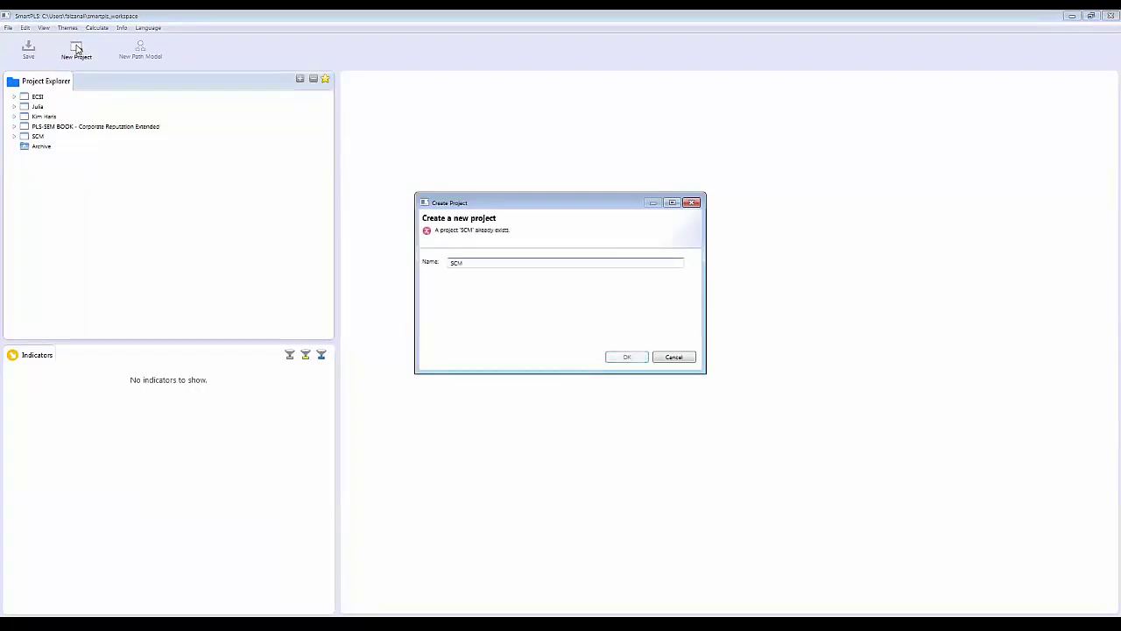
{"action": "type", "text": "-Webinar"}
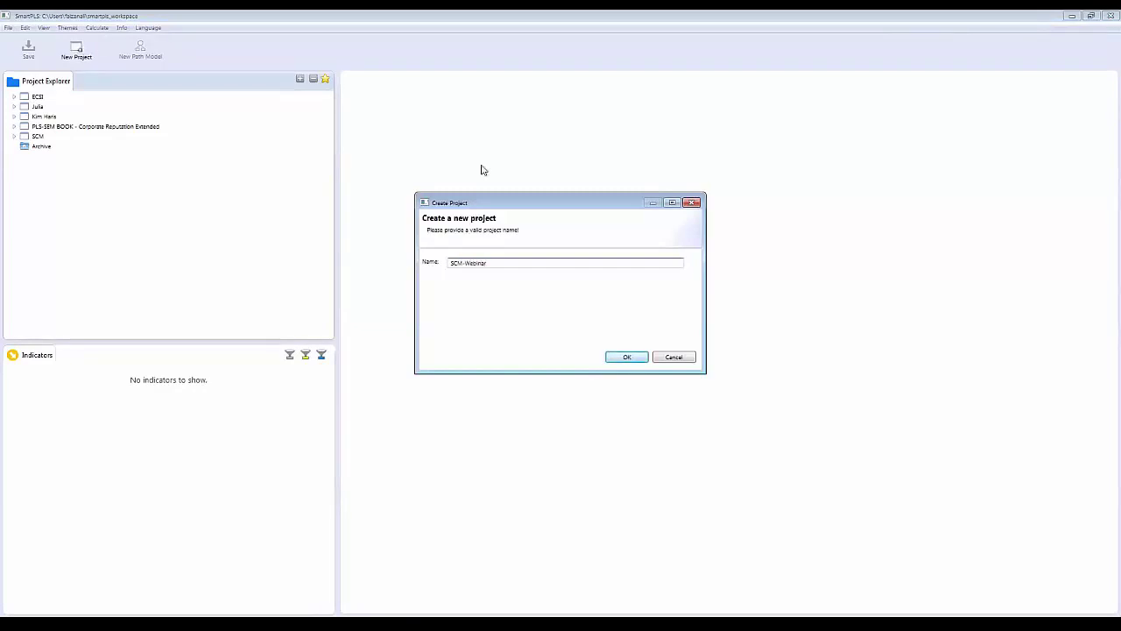
{"action": "left_click", "coordinate": [626, 358]}
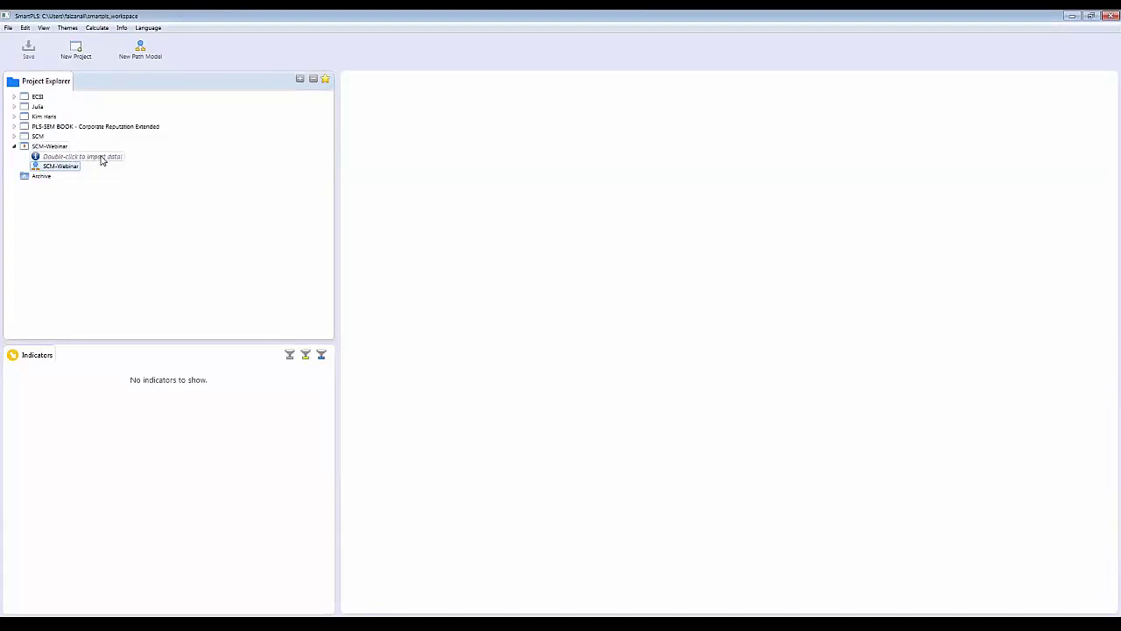
- Import the SCM data file from Dropbox's PLS Webinar folder into the SCM-Webinar project, keeping the name SCM
{"action": "double_click", "coordinate": [102, 161]}
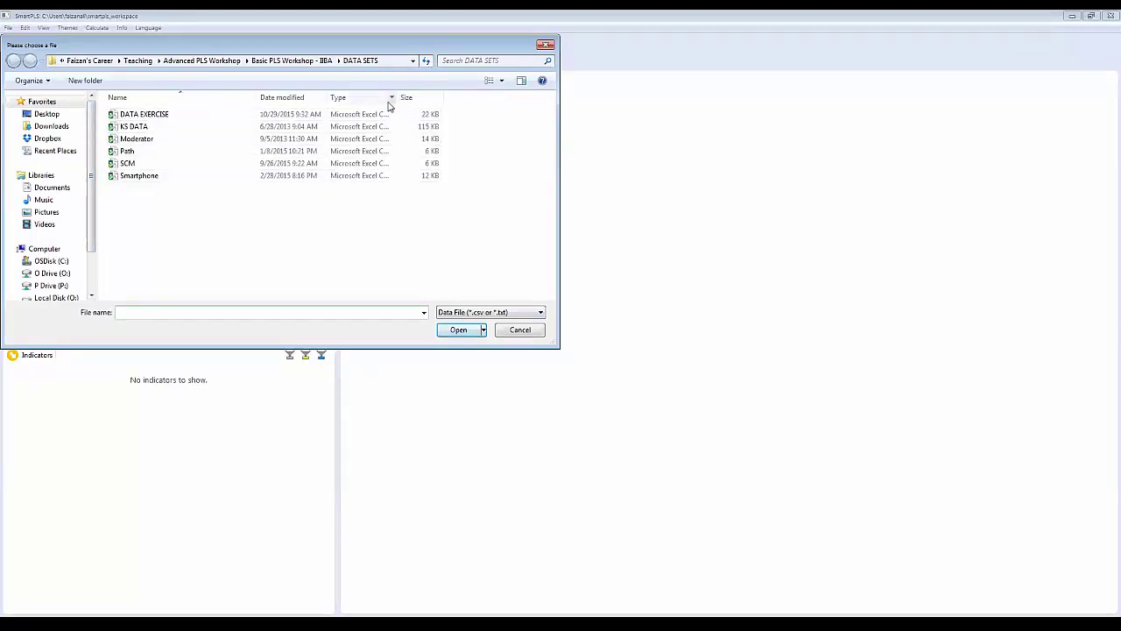
{"action": "left_click_drag", "start_coordinate": [397, 98], "coordinate": [510, 97]}
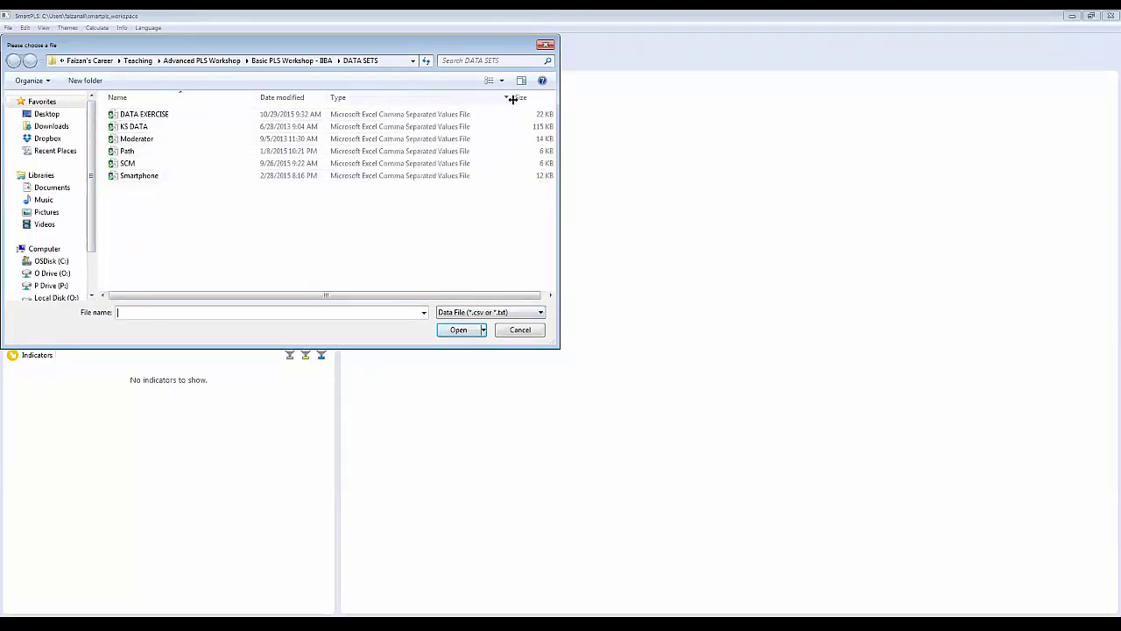
{"action": "left_click", "coordinate": [109, 61]}
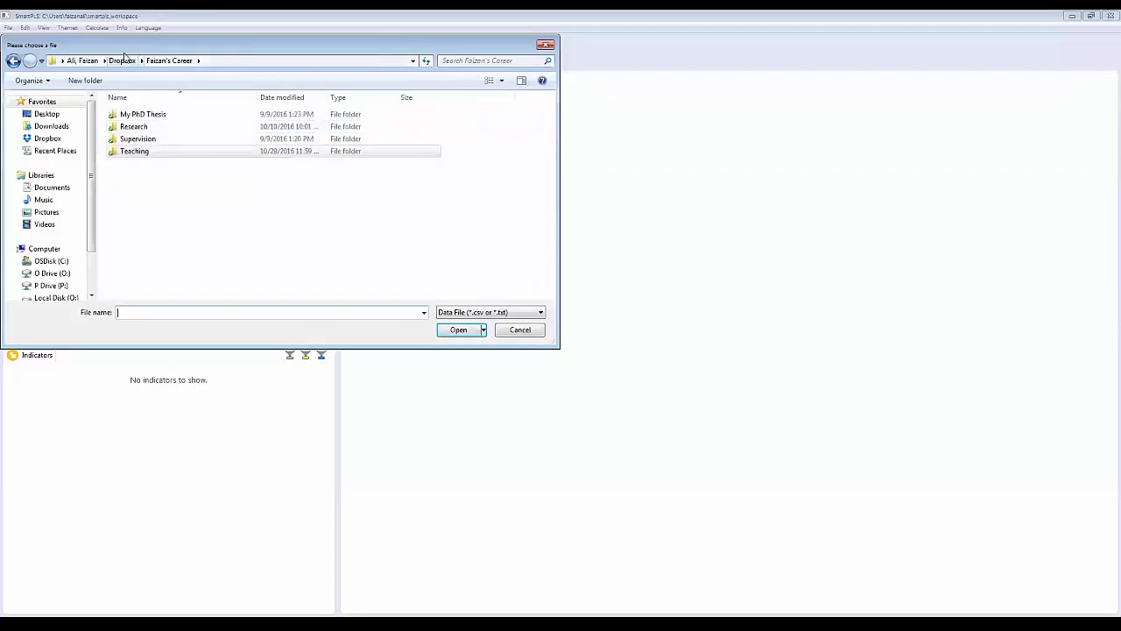
{"action": "left_click", "coordinate": [122, 60]}
{"action": "double_click", "coordinate": [136, 164]}
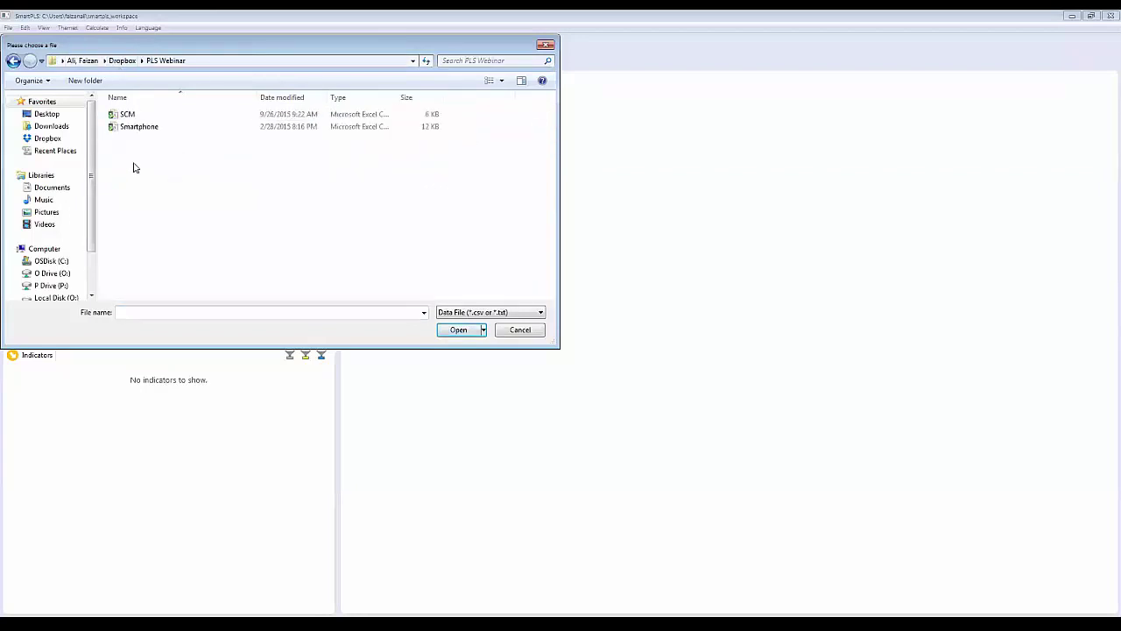
{"action": "double_click", "coordinate": [124, 117]}
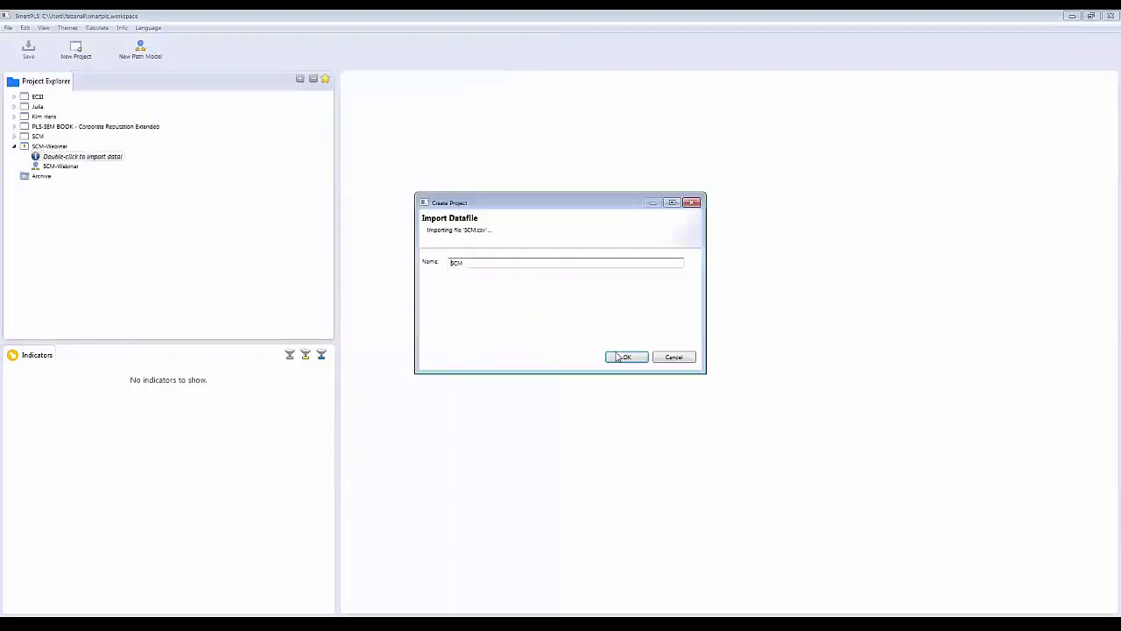
{"action": "left_click", "coordinate": [619, 357]}
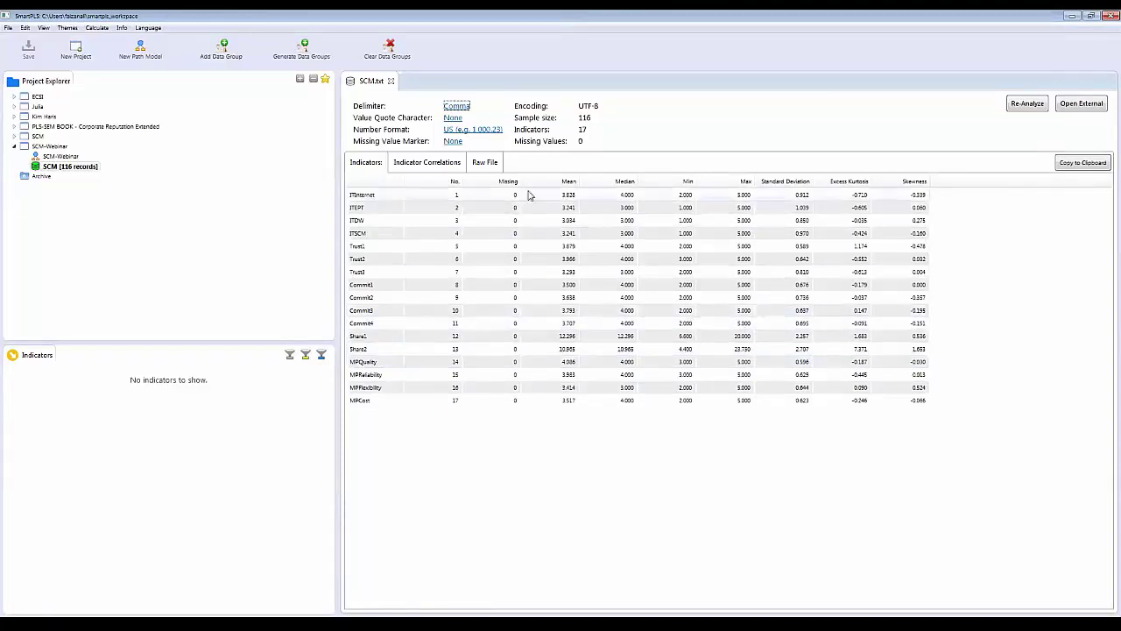
- Review the imported SCM data's raw file, indicator correlations and indicator statistics, closing and reopening the data view
{"action": "left_click", "coordinate": [495, 166]}
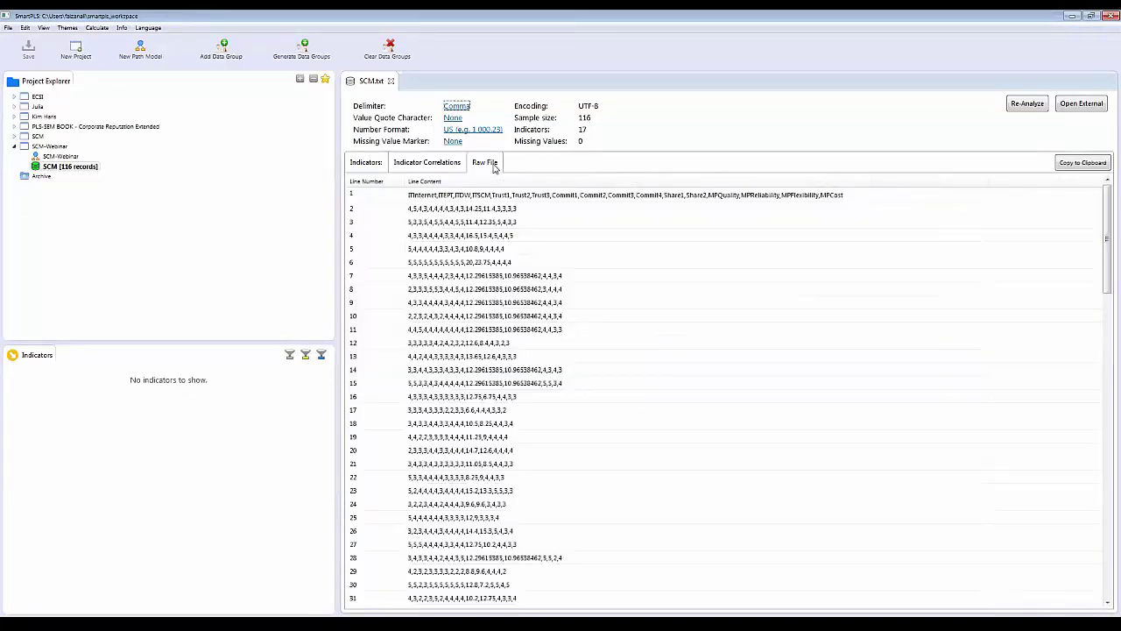
{"action": "left_click", "coordinate": [409, 166]}
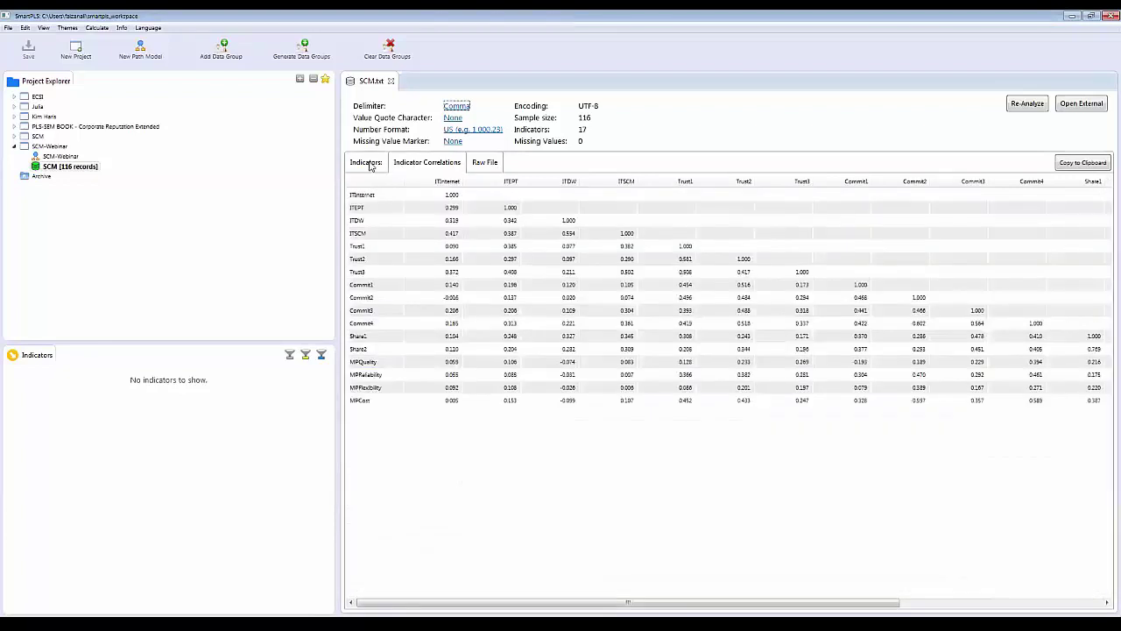
{"action": "left_click", "coordinate": [364, 166]}
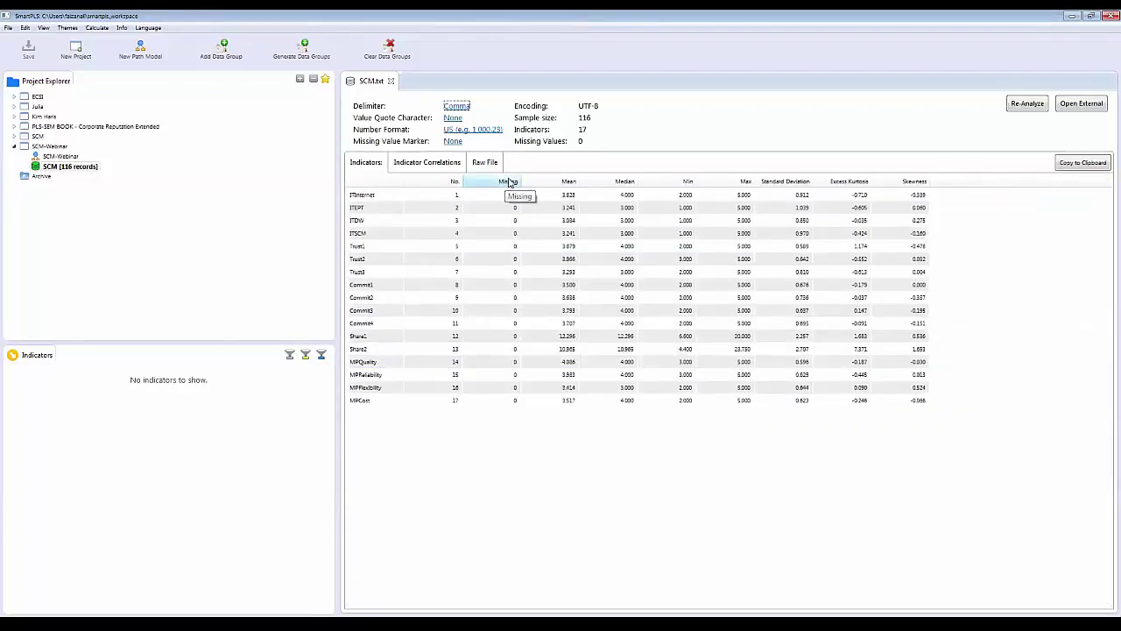
{"action": "left_click", "coordinate": [390, 82]}
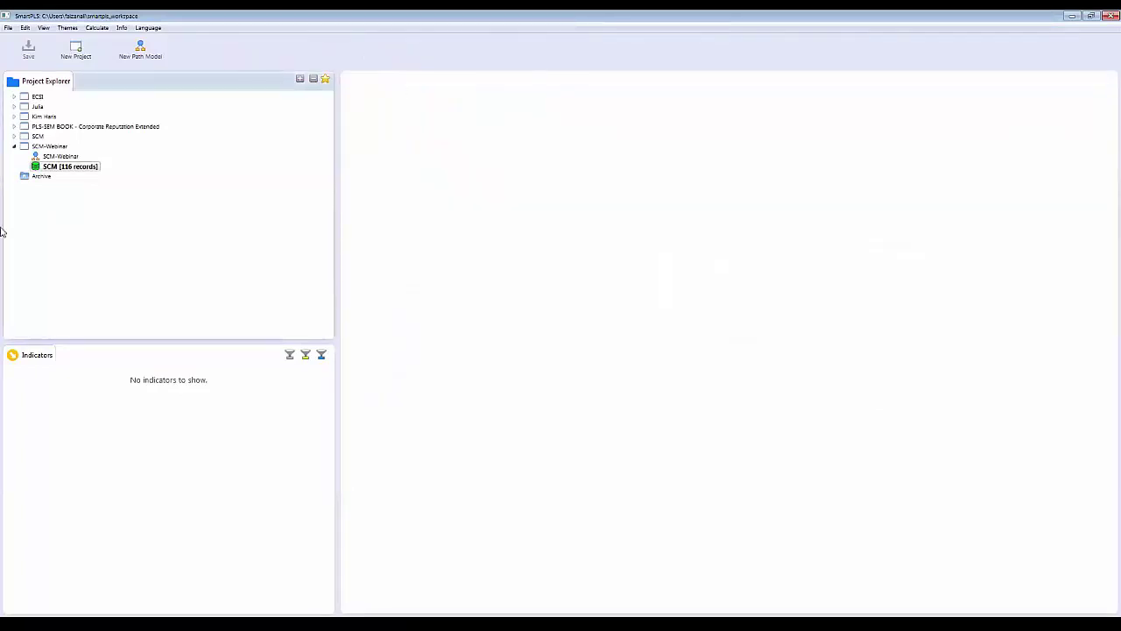
{"action": "double_click", "coordinate": [77, 168]}
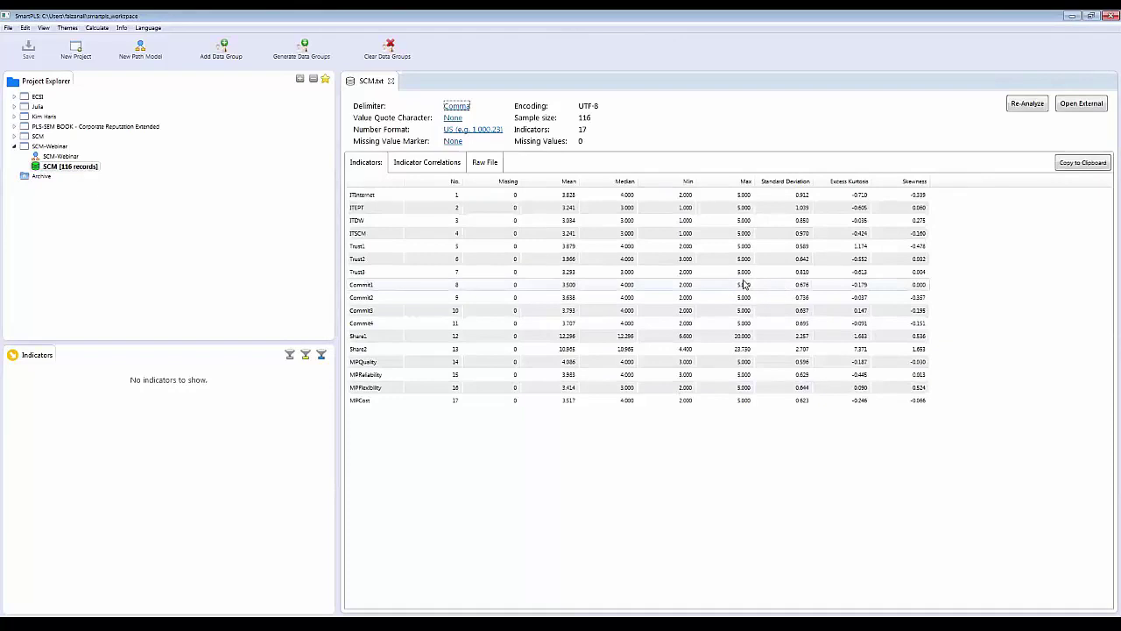
- Close the SCM data view and open the SCM-Webinar path model for editing
{"action": "left_click", "coordinate": [390, 81]}
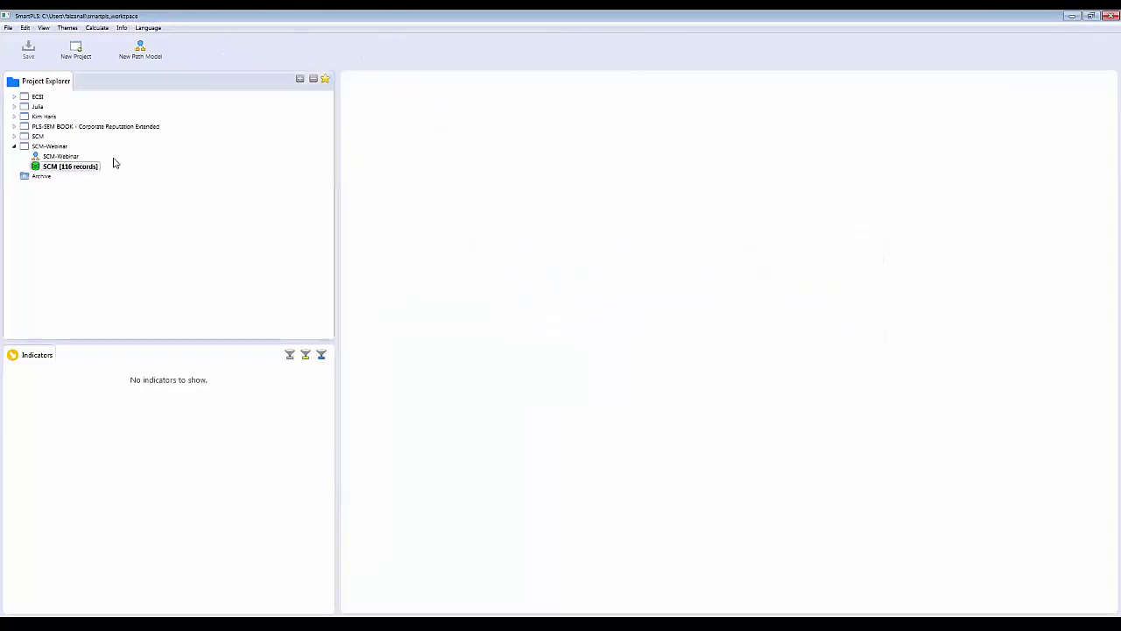
{"action": "left_click", "coordinate": [55, 157]}
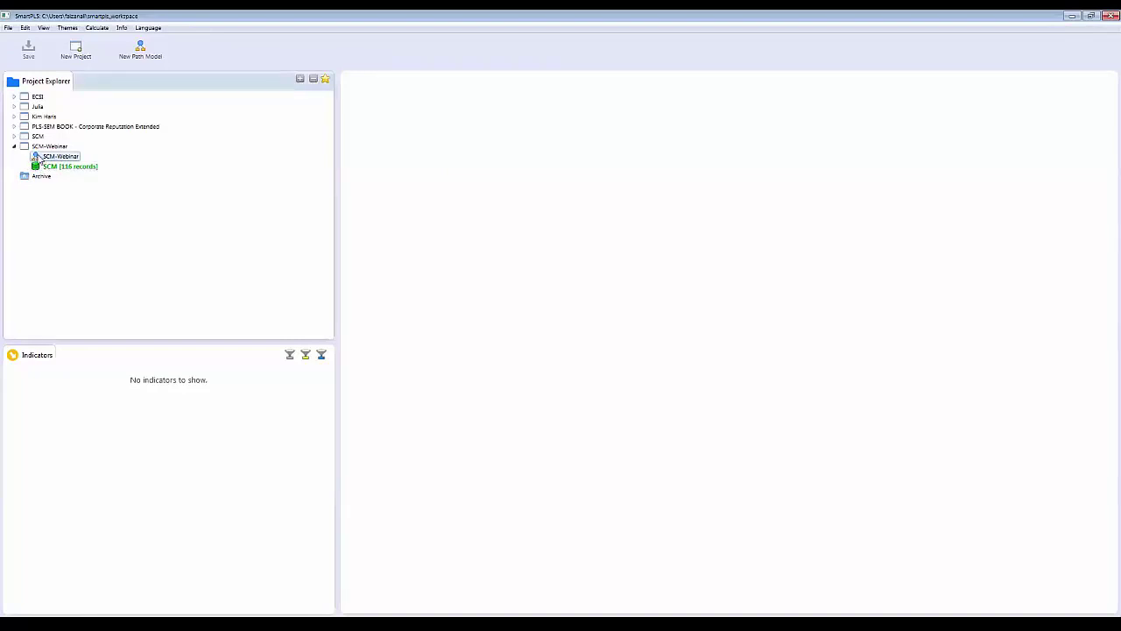
{"action": "double_click", "coordinate": [50, 157]}
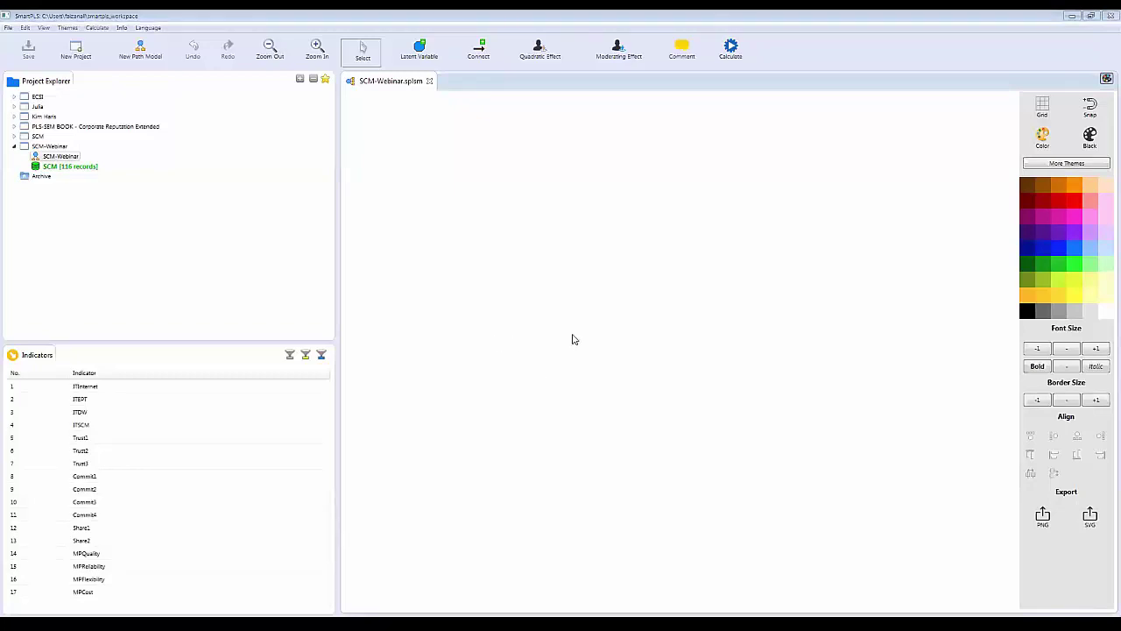
- Switch to the PowerPoint presentation and page through the slides on formative measurement model evaluation and the coefficient of determination (R²)
{"action": "key", "text": "alt+Tab"}
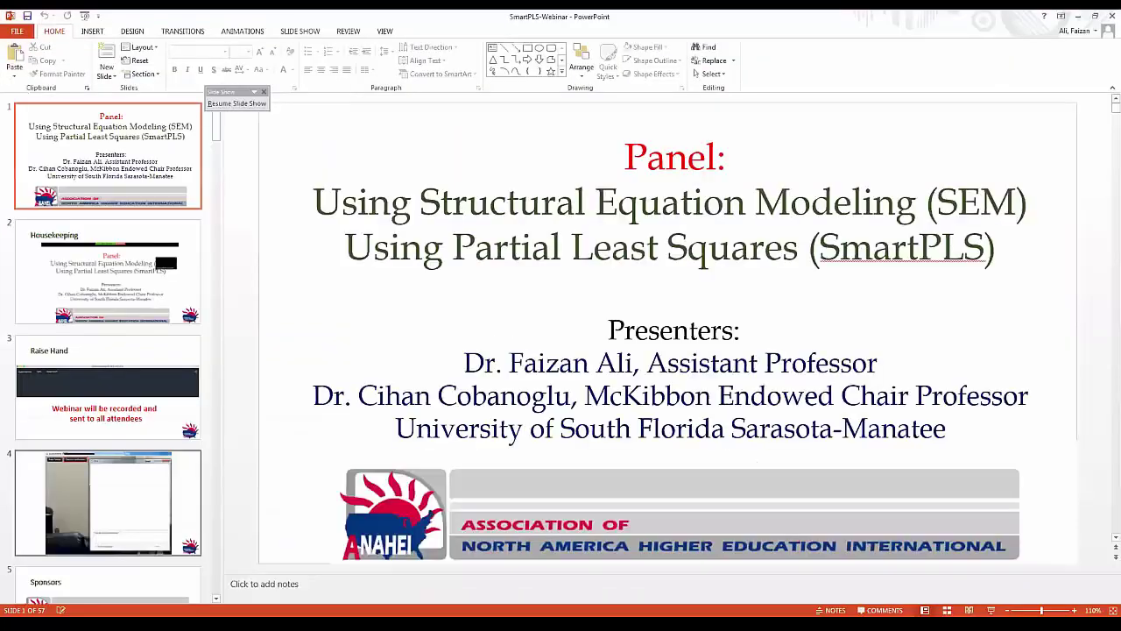
{"action": "left_click", "coordinate": [107, 167]}
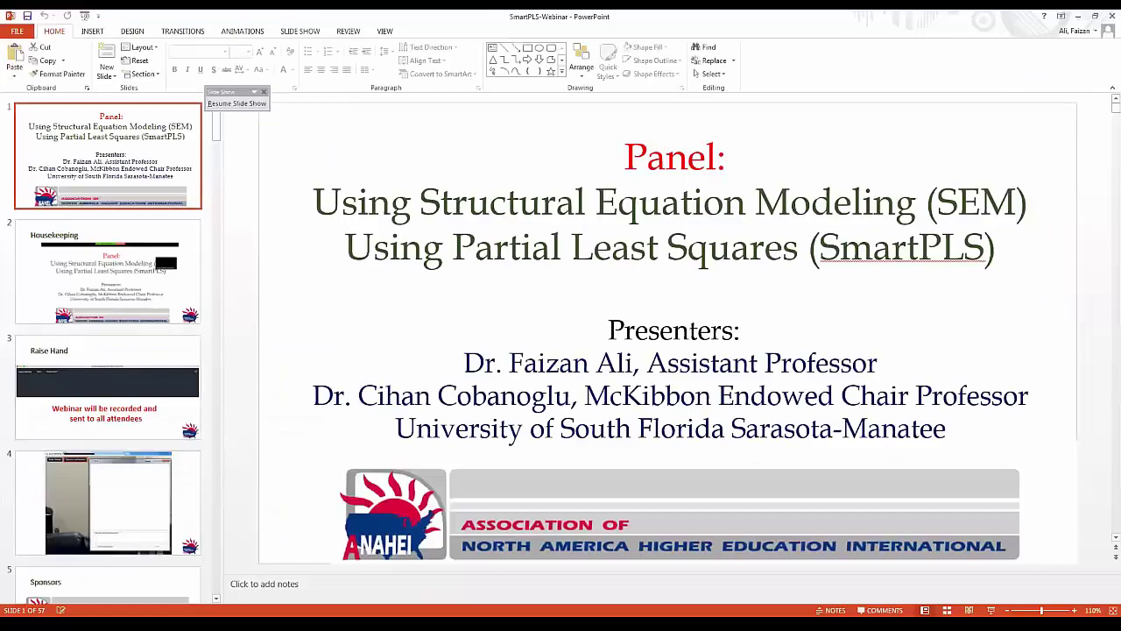
{"action": "key", "text": "alt+Tab"}
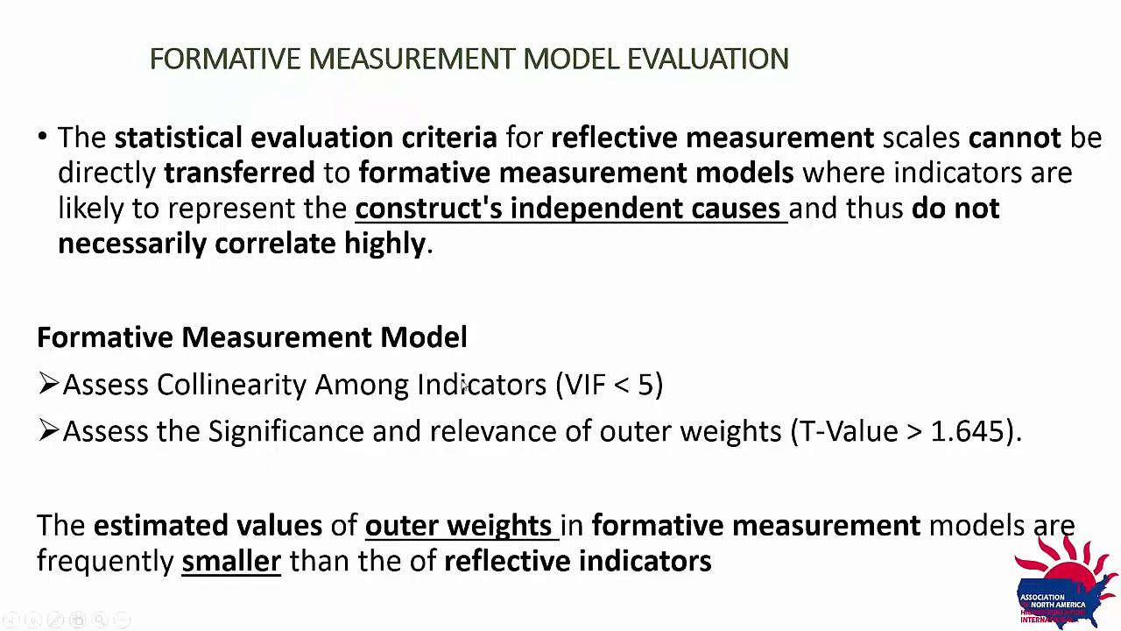
{"action": "scroll", "coordinate": [464, 386], "scroll_direction": "down", "scroll_amount": 6}
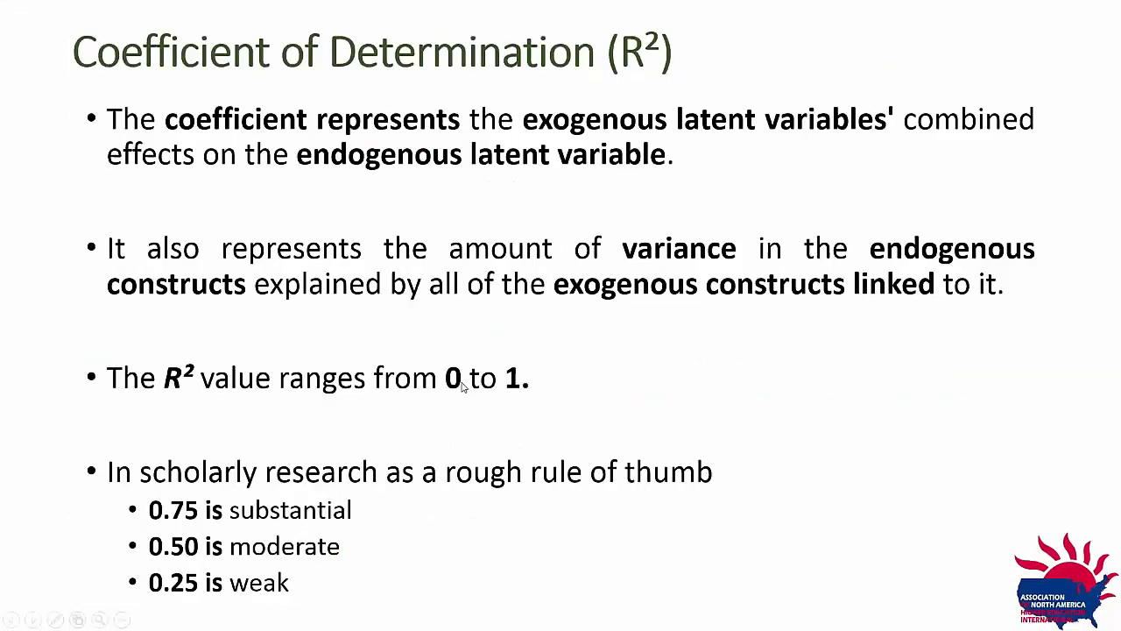
{"action": "scroll", "coordinate": [464, 387], "scroll_direction": "down", "scroll_amount": 1}
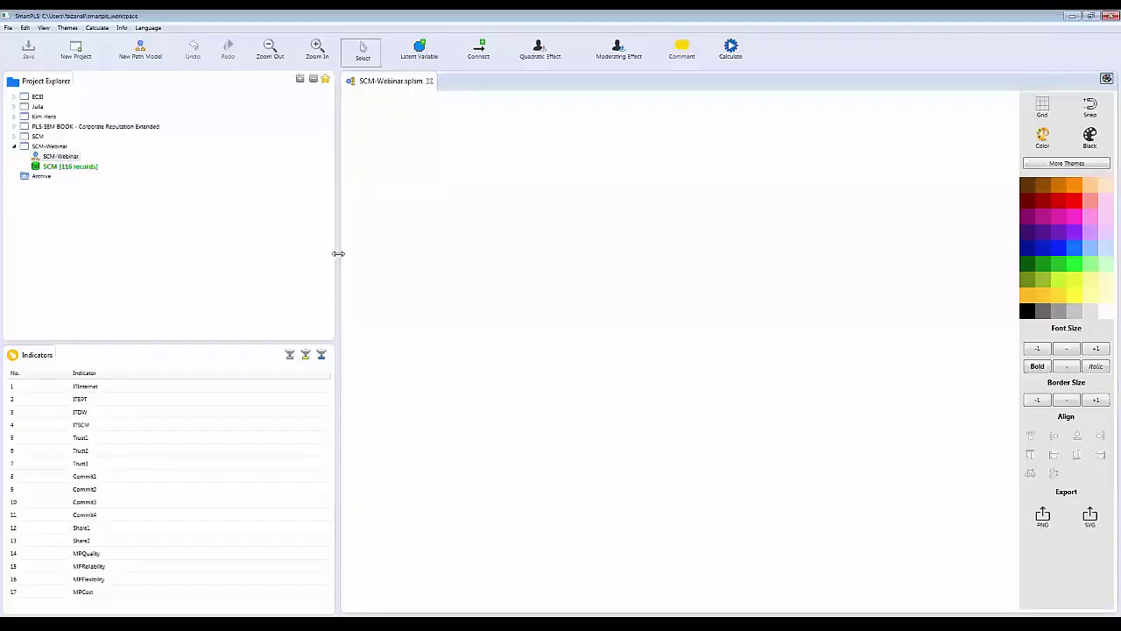
- Back in SmartPLS, widen the model canvas and place five latent variables, three stacked vertically and two side by side next to them
{"action": "left_click_drag", "start_coordinate": [336, 253], "coordinate": [213, 249]}
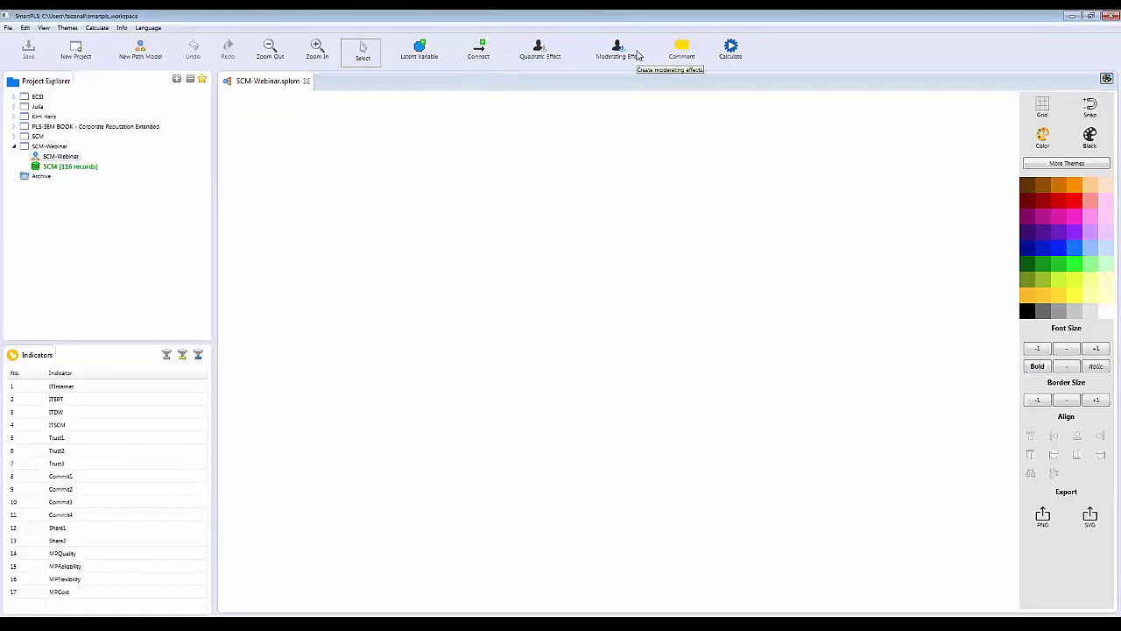
{"action": "left_click", "coordinate": [408, 52]}
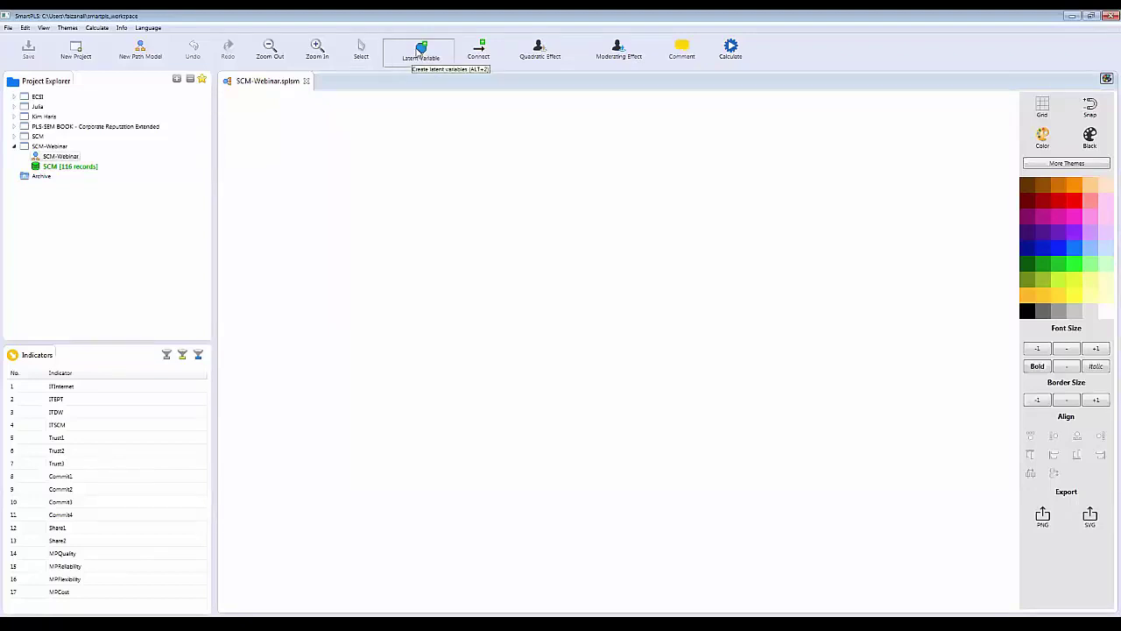
{"action": "left_click", "coordinate": [358, 326]}
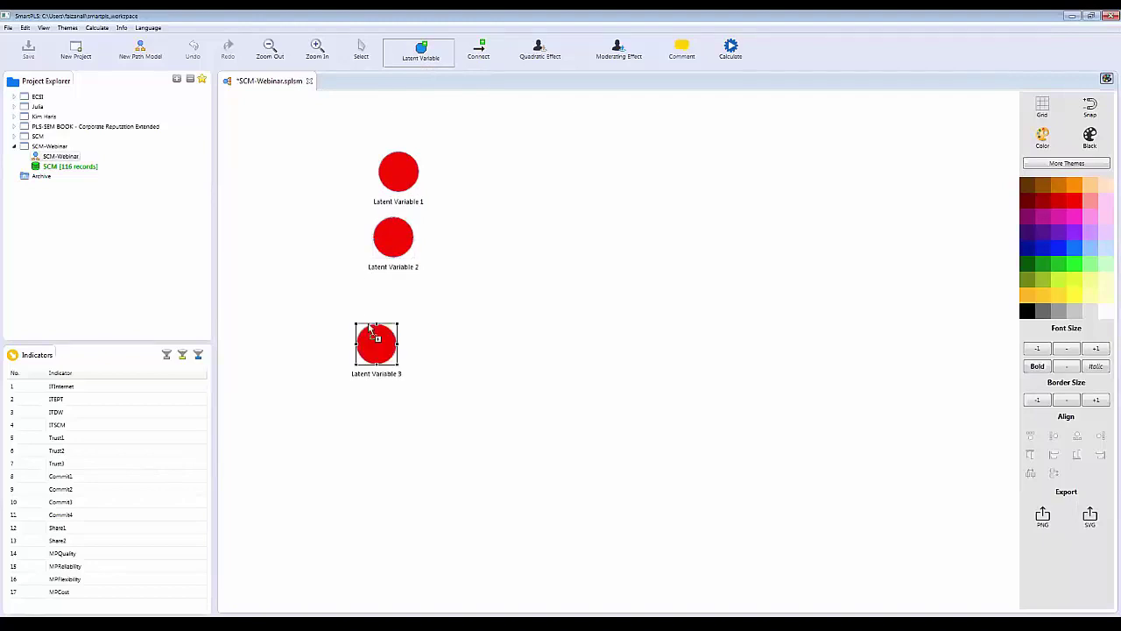
{"action": "left_click", "coordinate": [487, 226]}
{"action": "left_click", "coordinate": [674, 242]}
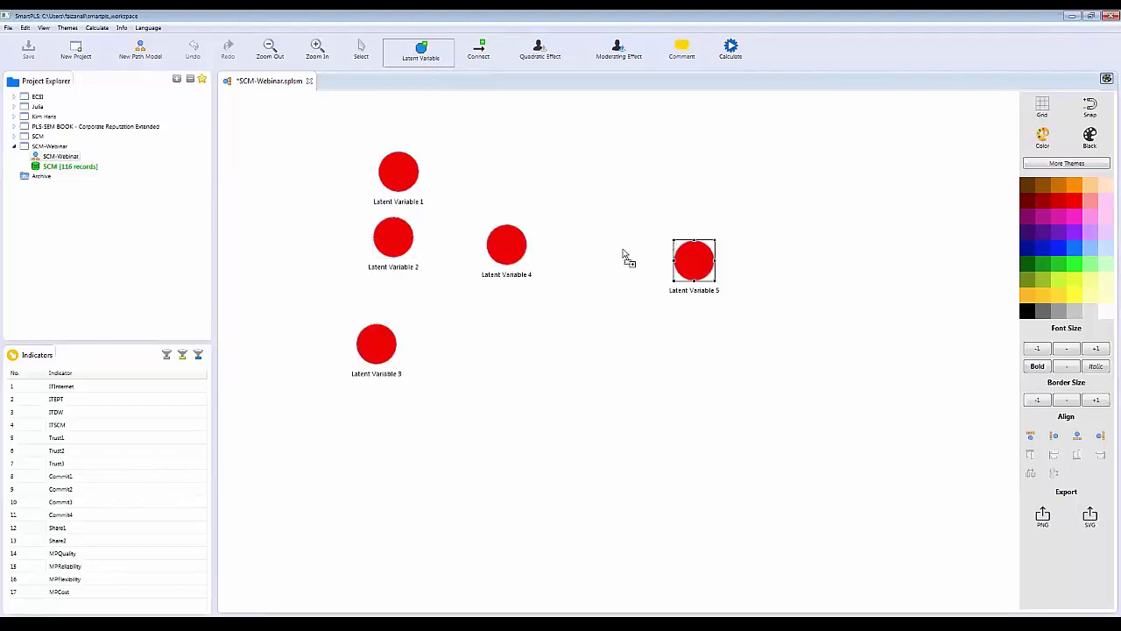
- Reposition Latent Variables 1, 2 and 3 into a roughly aligned, evenly spaced vertical column
{"action": "left_click", "coordinate": [361, 50]}
{"action": "left_click_drag", "start_coordinate": [399, 169], "coordinate": [382, 160]}
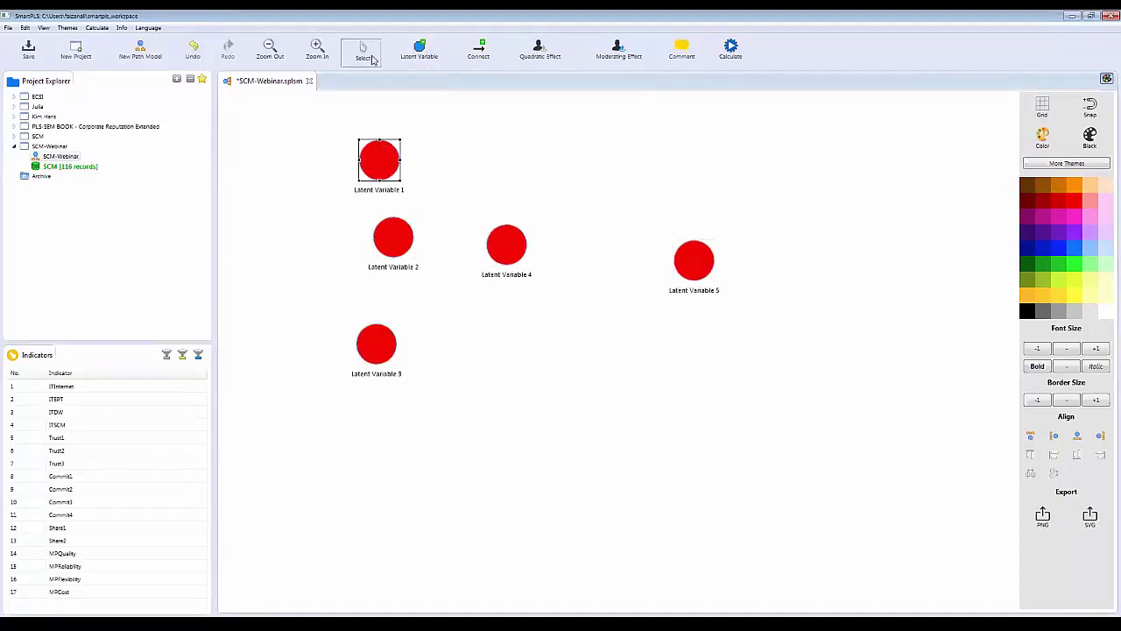
{"action": "left_click_drag", "start_coordinate": [393, 233], "coordinate": [384, 251]}
{"action": "left_click_drag", "start_coordinate": [382, 354], "coordinate": [389, 366]}
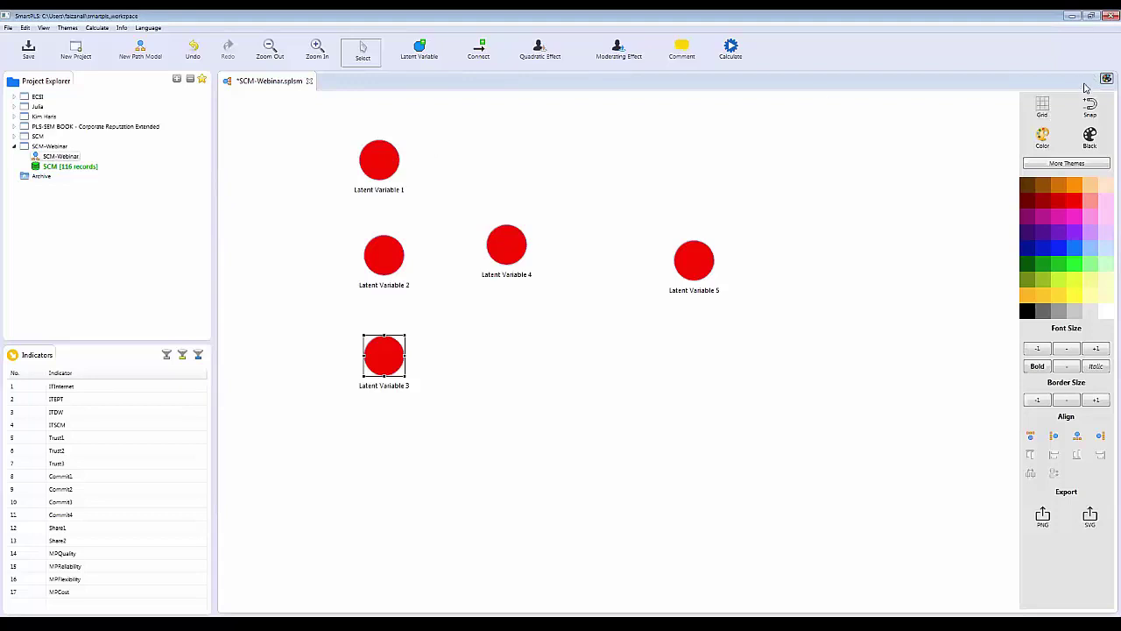
- Show the canvas grid and reposition Latent Variables 1 and 3 evenly above and below Latent Variable 2
{"action": "left_click", "coordinate": [1042, 107]}
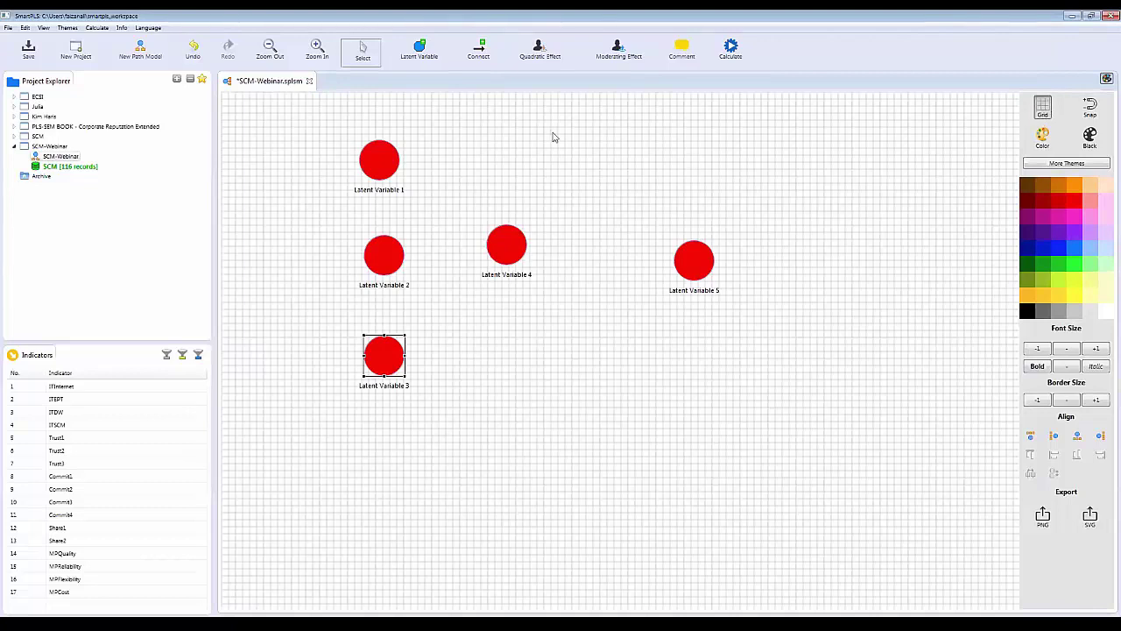
{"action": "left_click", "coordinate": [380, 177]}
{"action": "left_click_drag", "start_coordinate": [380, 177], "coordinate": [383, 185]}
{"action": "left_click", "coordinate": [382, 350]}
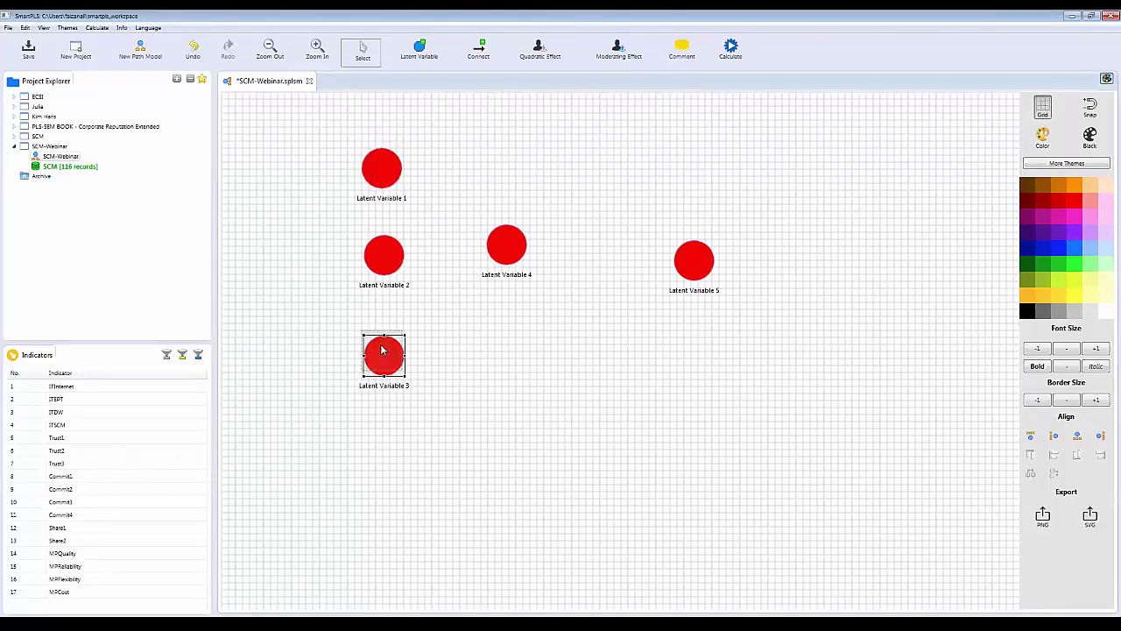
{"action": "left_click_drag", "start_coordinate": [381, 346], "coordinate": [380, 335]}
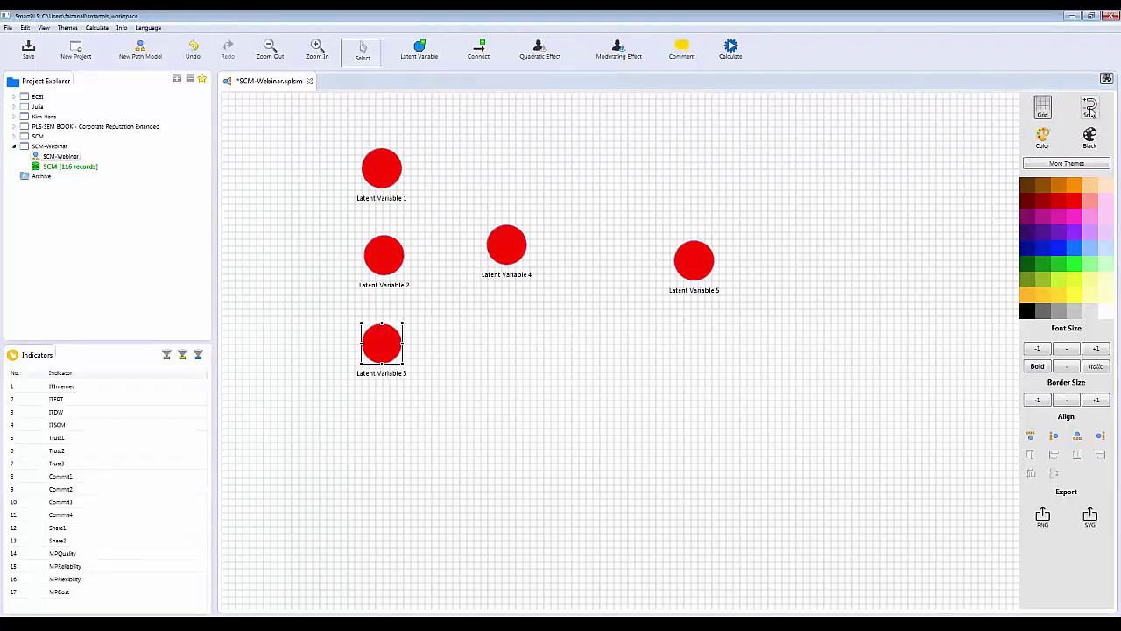
- Move Latent Variables 4 and 5 level with Latent Variable 2 at even spacing, and hide the grid
{"action": "left_click", "coordinate": [387, 185]}
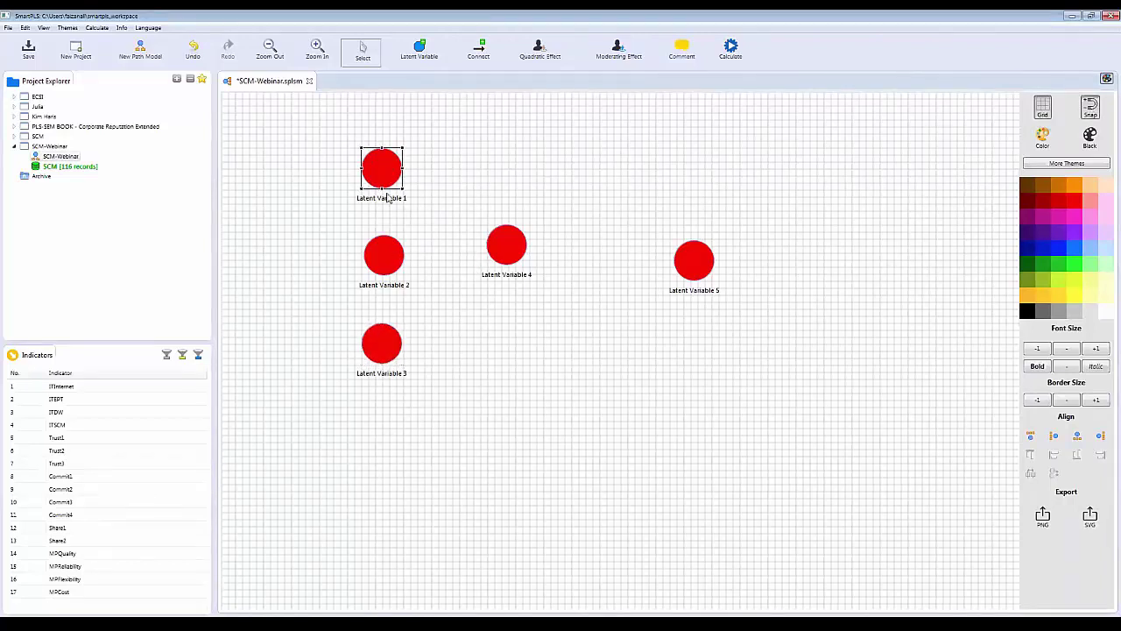
{"action": "left_click", "coordinate": [385, 252]}
{"action": "left_click_drag", "start_coordinate": [496, 255], "coordinate": [504, 265]}
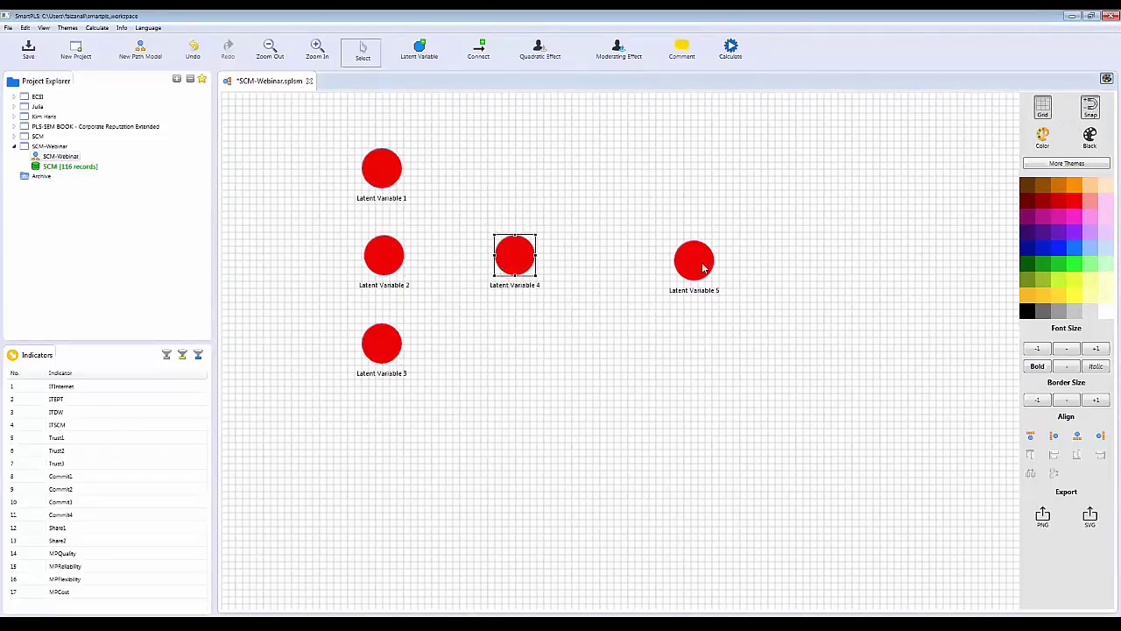
{"action": "left_click_drag", "start_coordinate": [696, 270], "coordinate": [640, 265]}
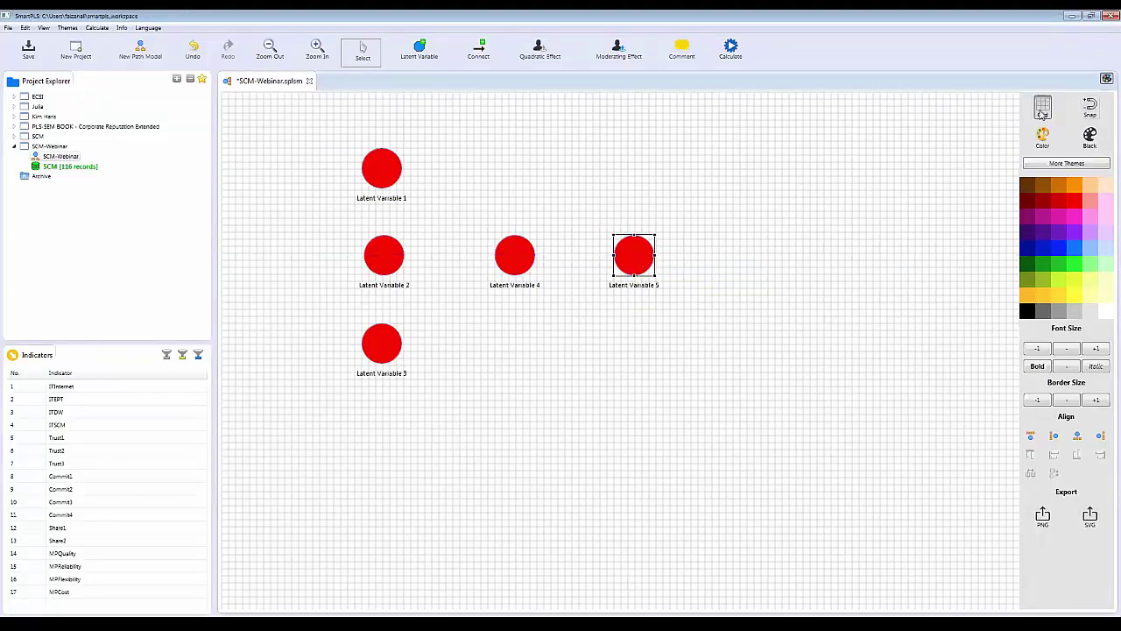
{"action": "left_click", "coordinate": [1042, 109]}
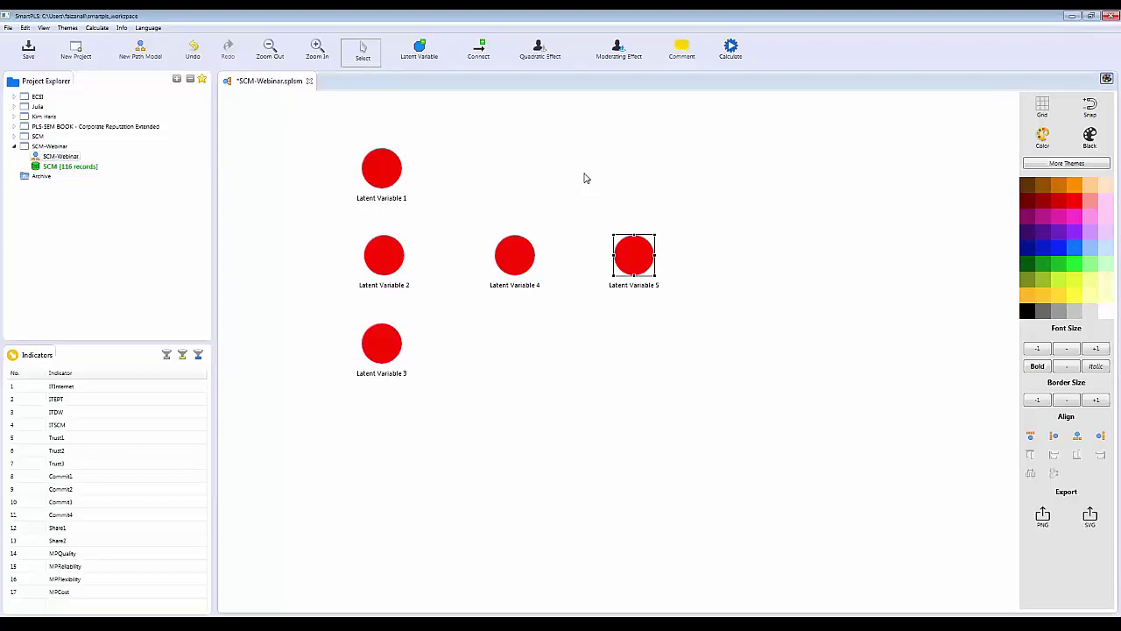
- Rename Latent Variable 1 as IT USE and Latent Variable 2 as Commitment
{"action": "right_click", "coordinate": [371, 171]}
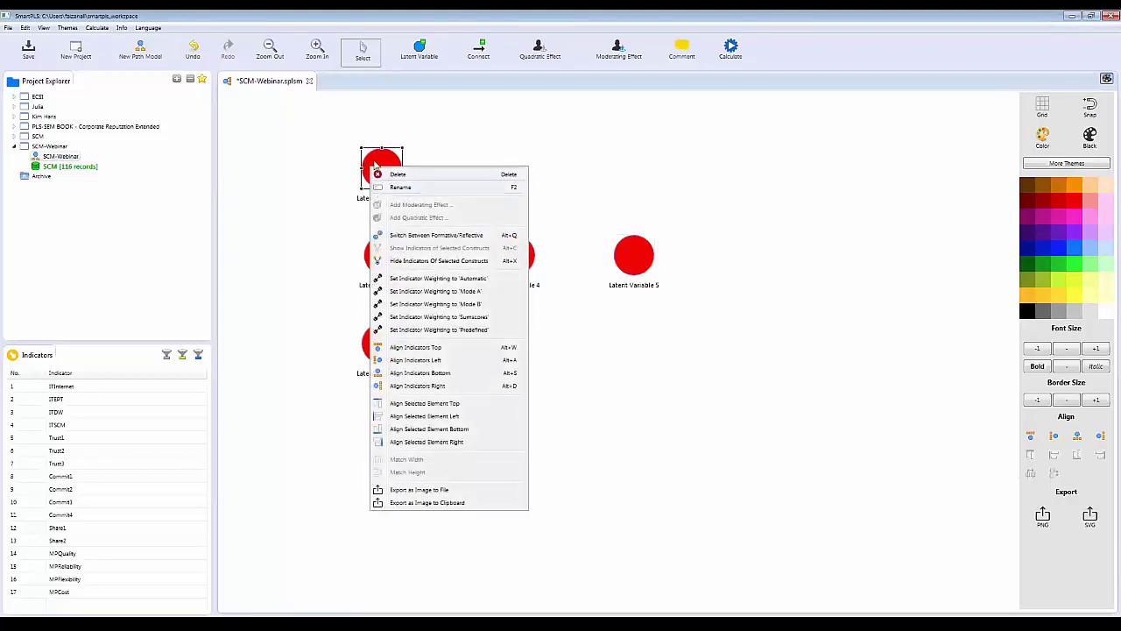
{"action": "left_click", "coordinate": [394, 187]}
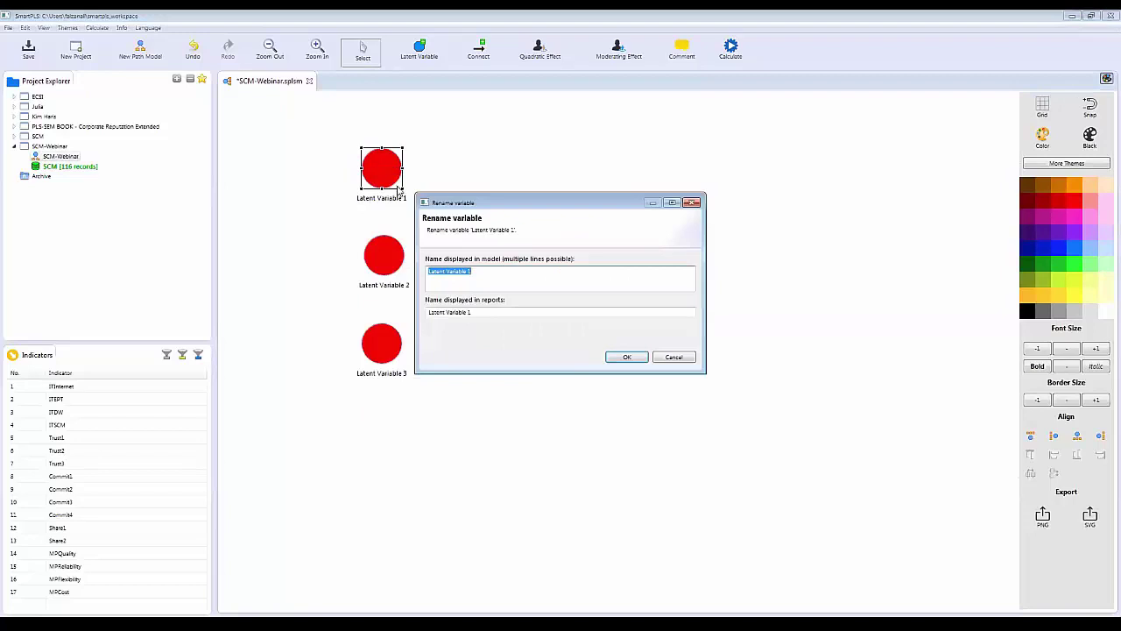
{"action": "type", "text": "IT USE"}
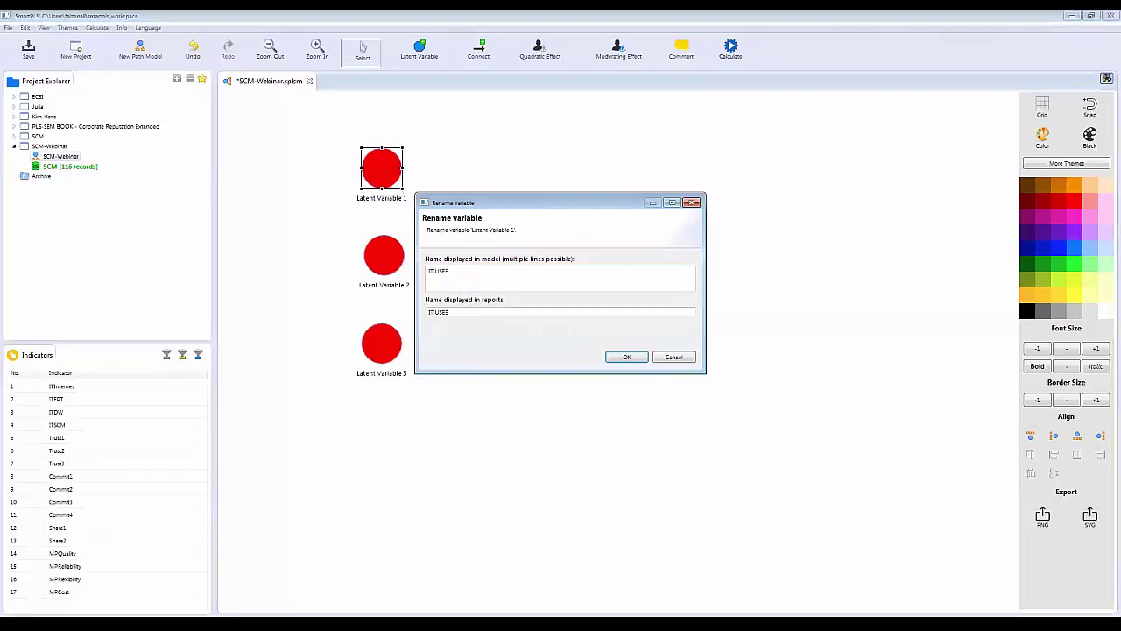
{"action": "left_click", "coordinate": [627, 357]}
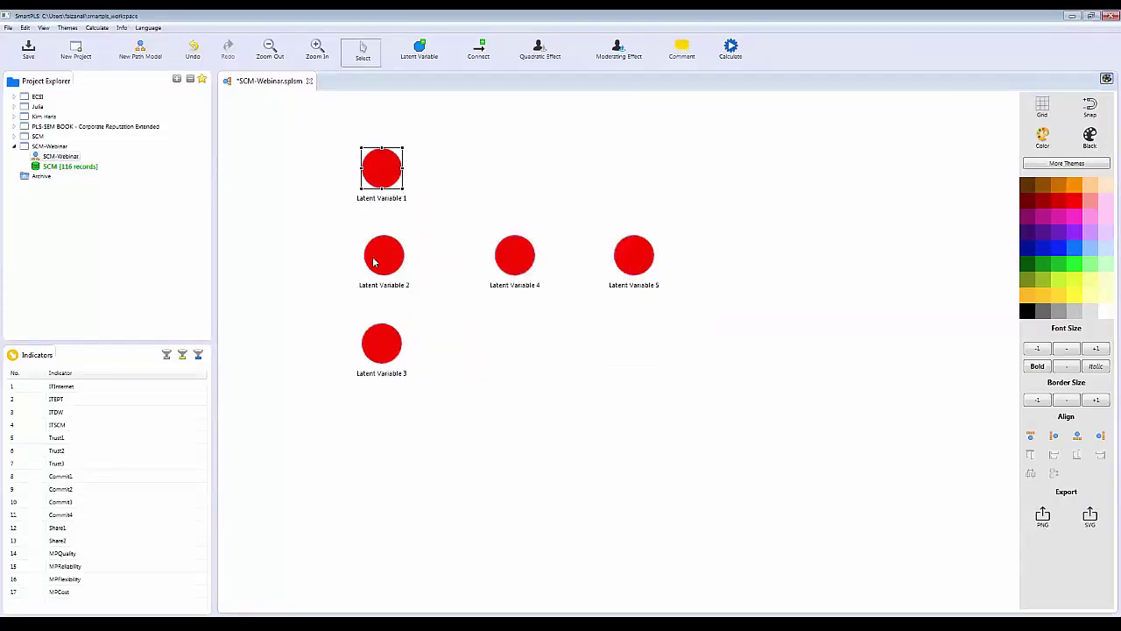
{"action": "right_click", "coordinate": [378, 261]}
{"action": "left_click", "coordinate": [406, 277]}
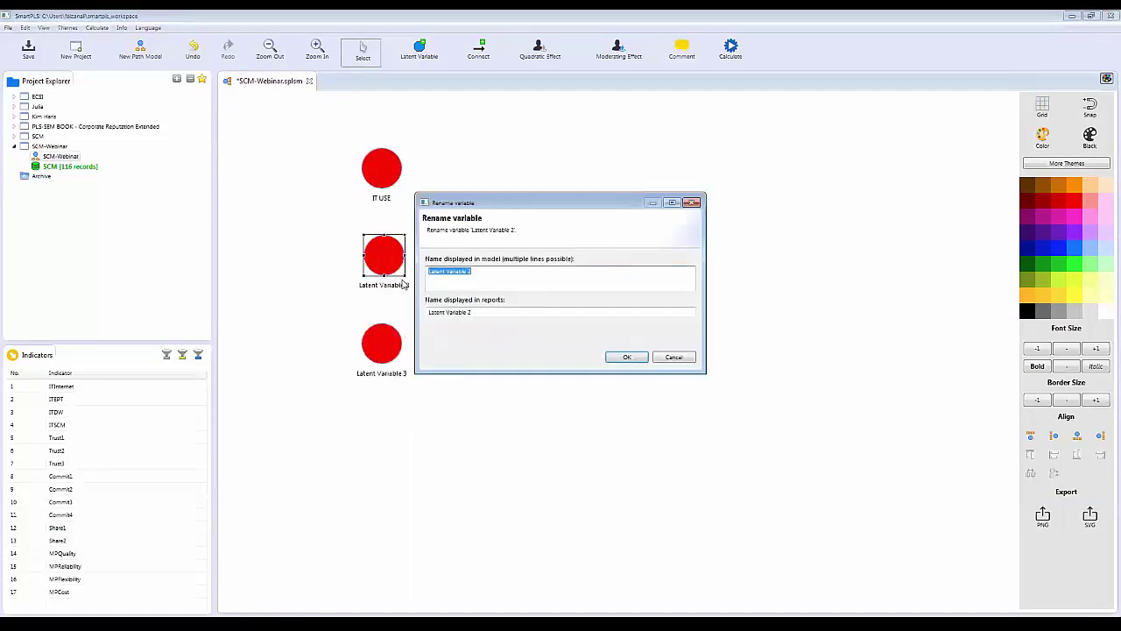
{"action": "type", "text": "Commitment"}
{"action": "left_click", "coordinate": [627, 356]}
- Rename Latent Variable 3 as Trust and Latent Variable 4 as Share
{"action": "right_click", "coordinate": [387, 348]}
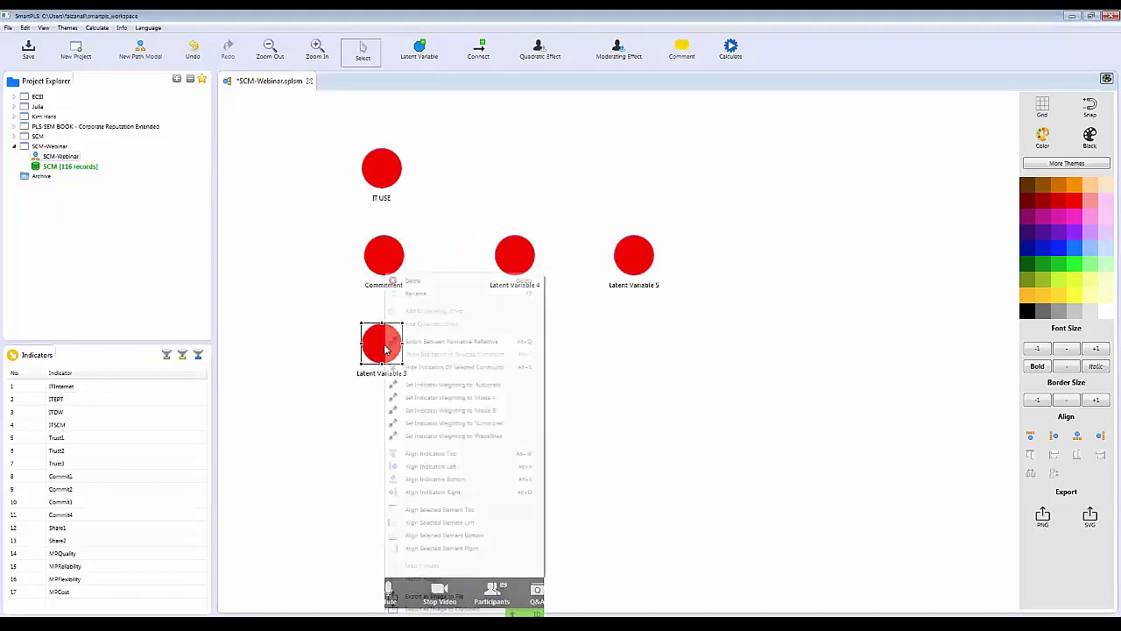
{"action": "left_click", "coordinate": [423, 296]}
{"action": "type", "text": "Trust"}
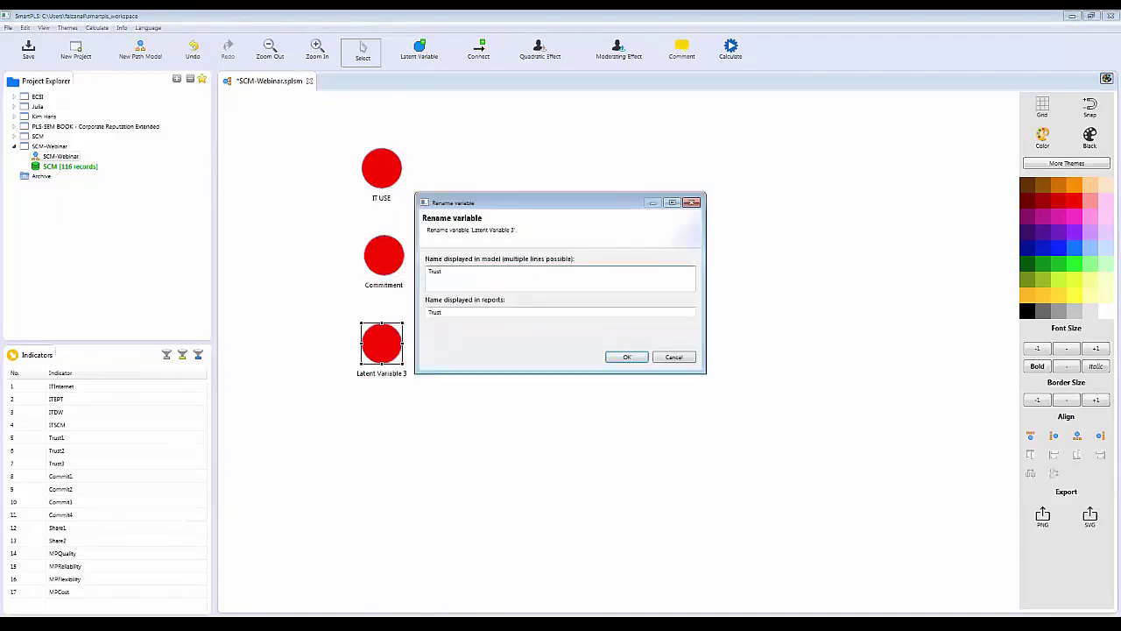
{"action": "left_click", "coordinate": [627, 356]}
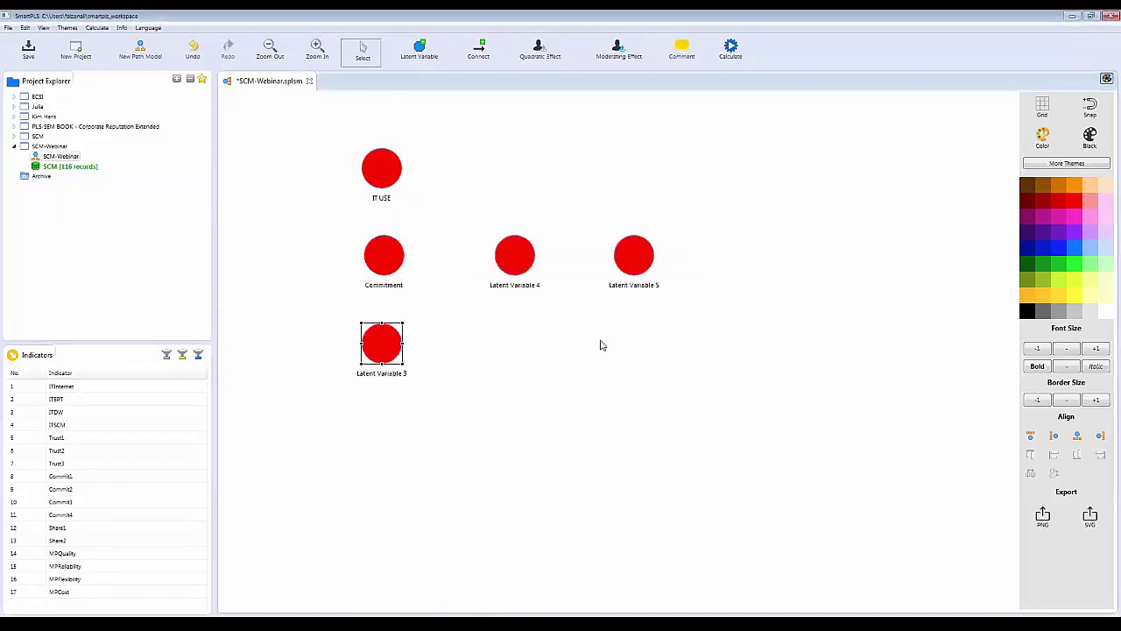
{"action": "right_click", "coordinate": [517, 266]}
{"action": "left_click", "coordinate": [545, 289]}
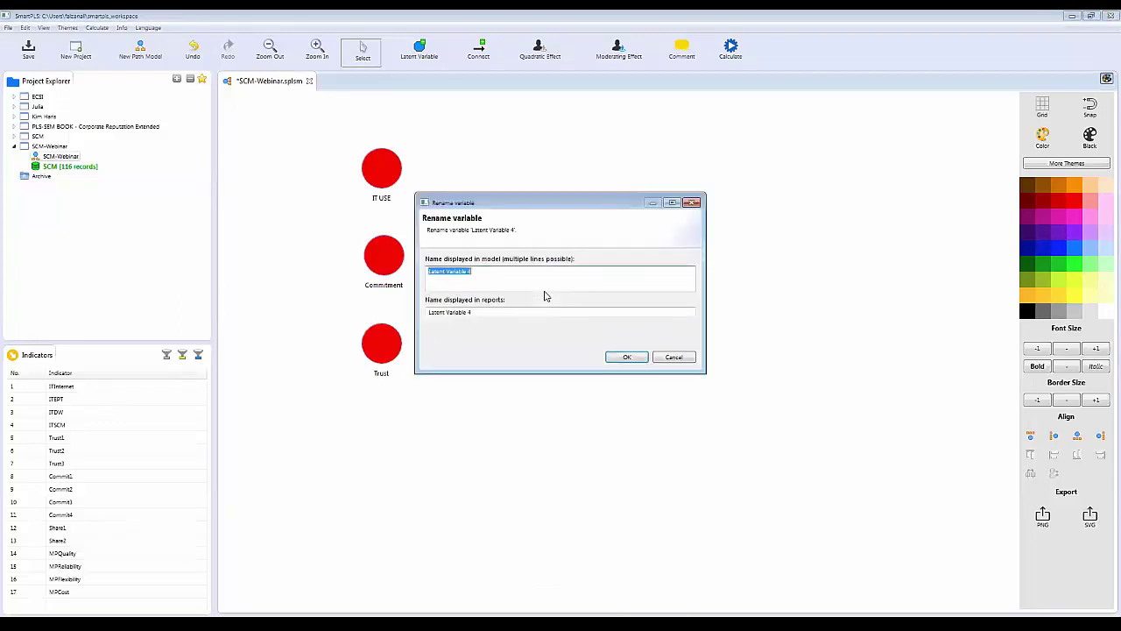
{"action": "type", "text": "Share"}
{"action": "left_click", "coordinate": [625, 357]}
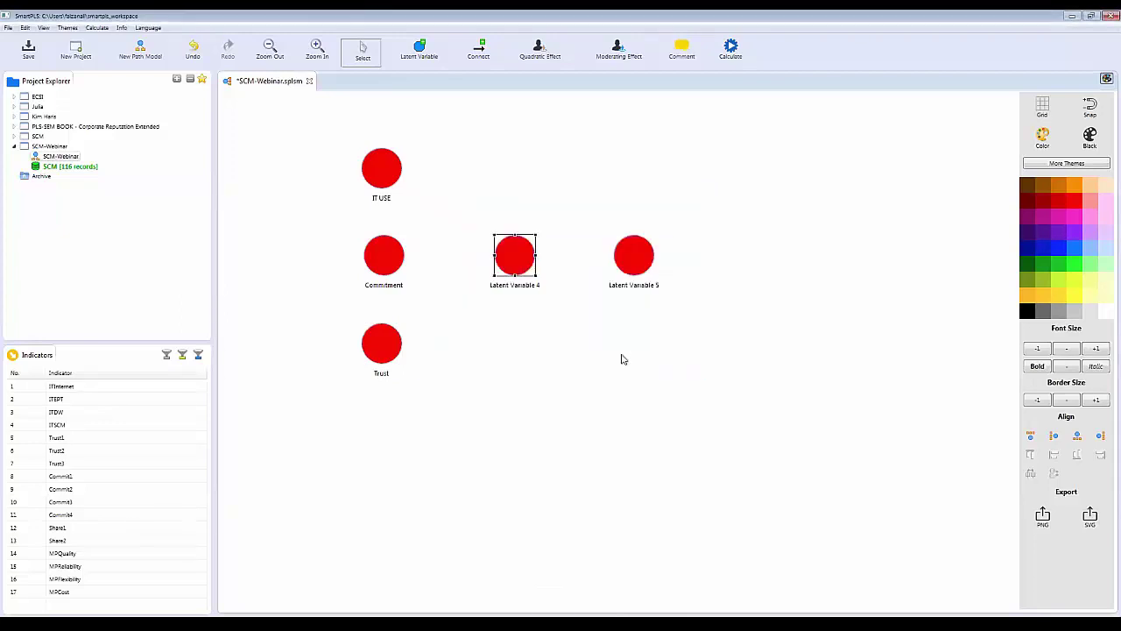
- Rename Latent Variable 5 as Man Performance
{"action": "right_click", "coordinate": [642, 275]}
{"action": "left_click", "coordinate": [659, 294]}
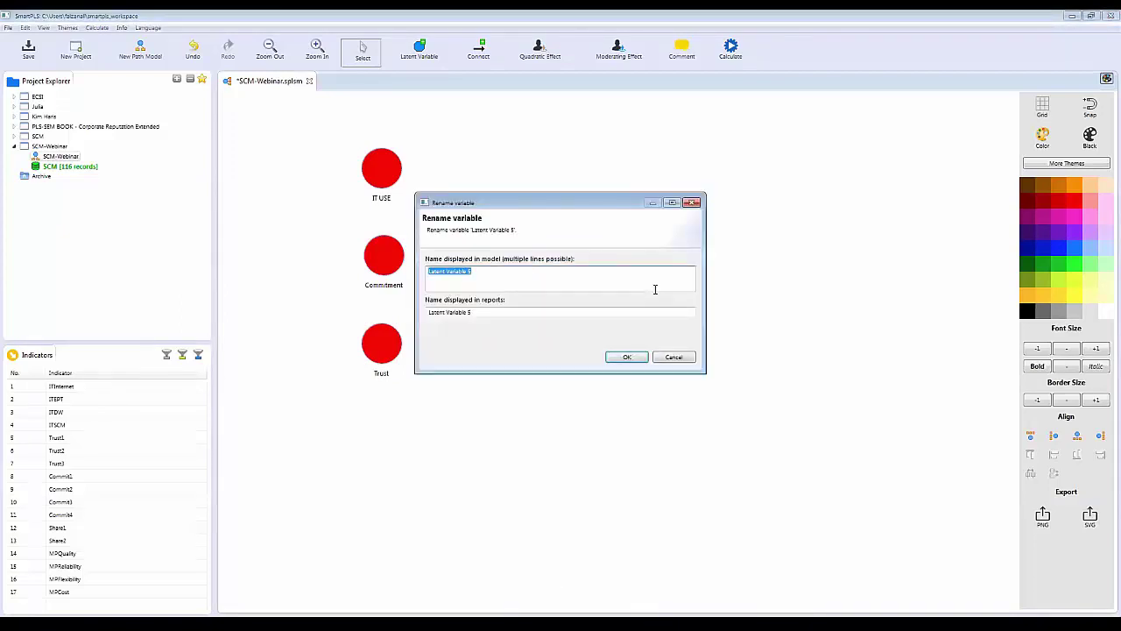
{"action": "type", "text": "Man Performance"}
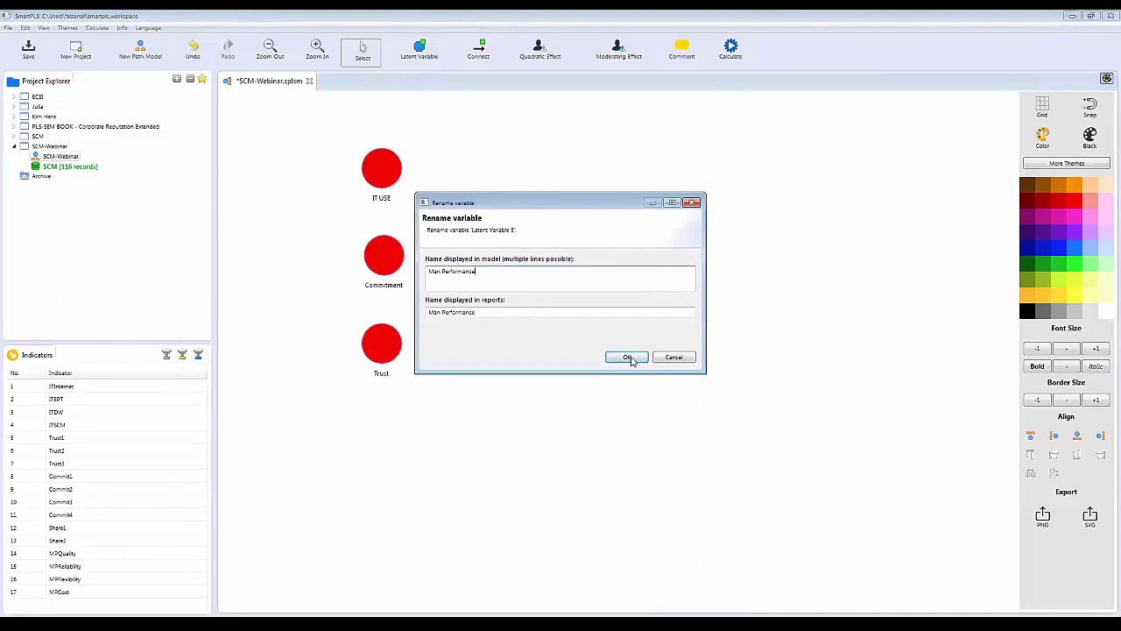
{"action": "left_click", "coordinate": [626, 356]}
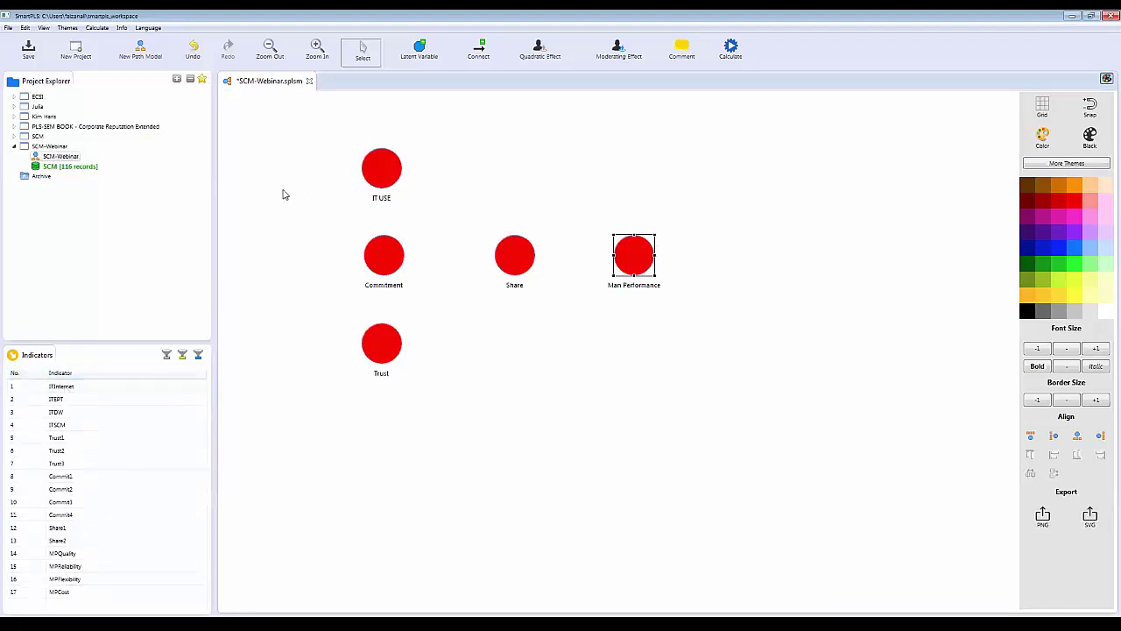
- Assign the indicators ITInternet, ITEPT, ITDW and ITSCM to the IT USE construct
{"action": "left_click", "coordinate": [73, 387]}
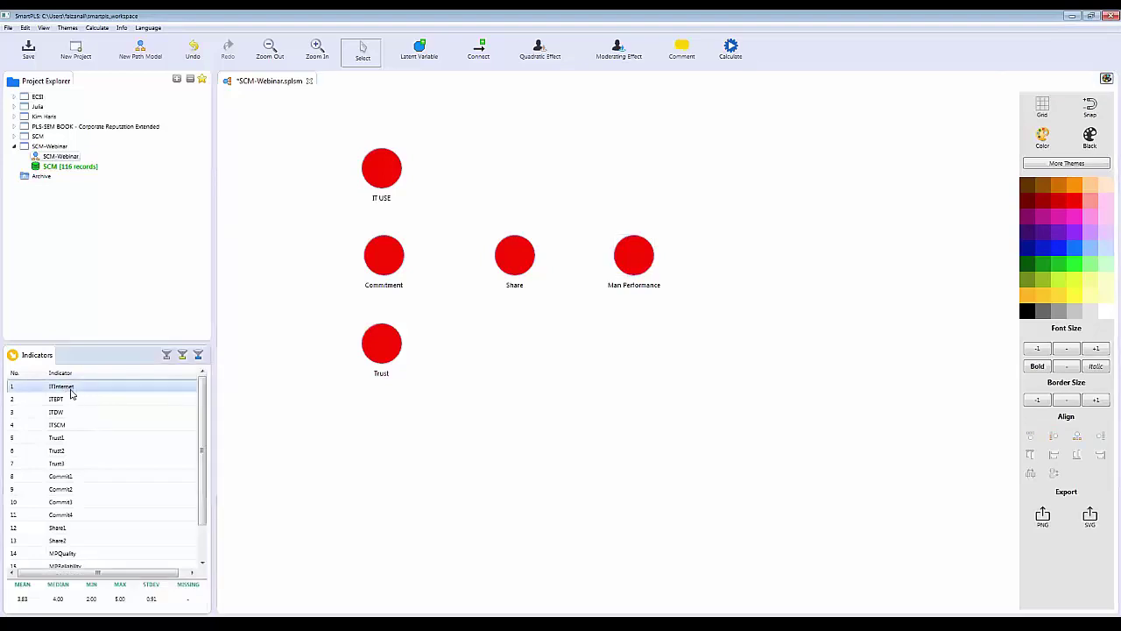
{"action": "left_click", "coordinate": [66, 402]}
{"action": "left_click", "coordinate": [67, 416]}
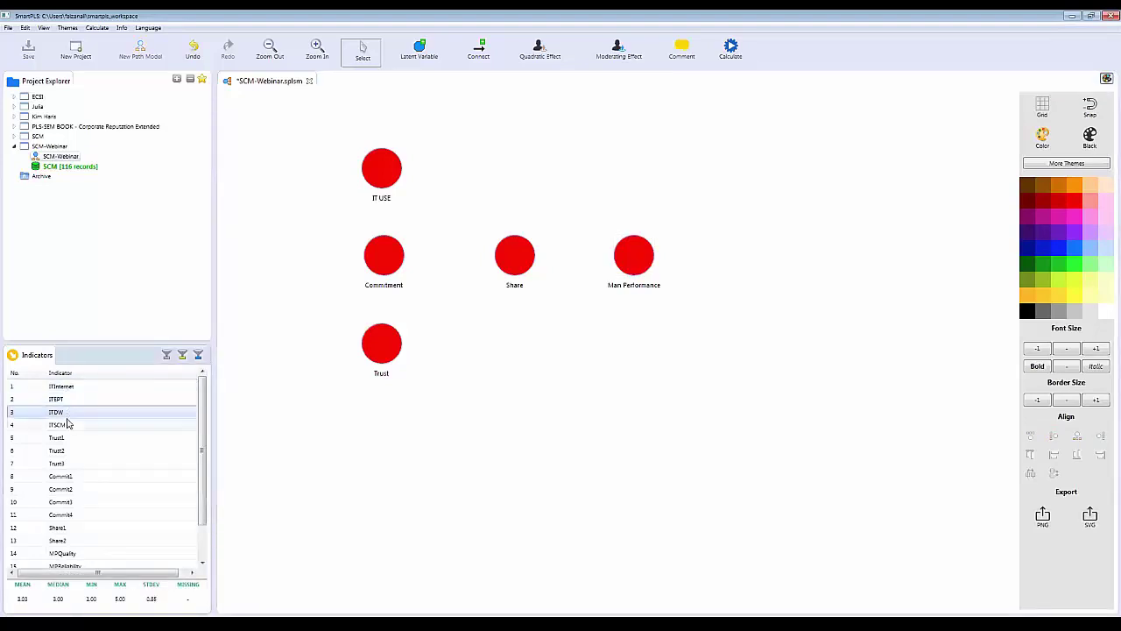
{"action": "left_click", "coordinate": [67, 425]}
{"action": "left_click", "coordinate": [64, 388]}
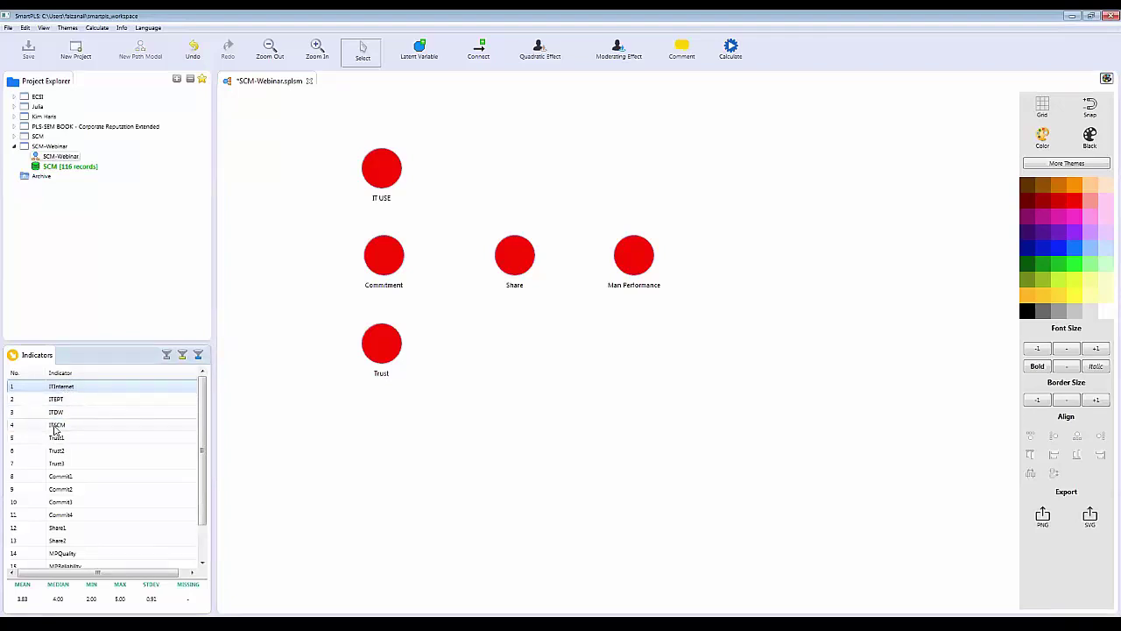
{"action": "left_click", "coordinate": [54, 428], "text": "shift"}
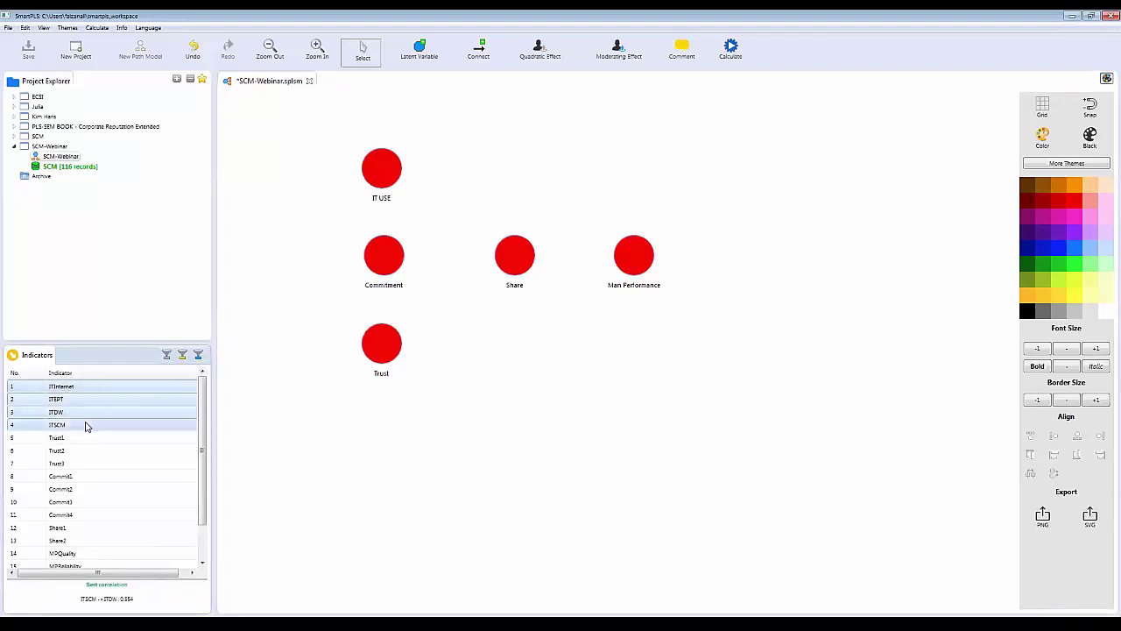
{"action": "left_click_drag", "start_coordinate": [86, 426], "coordinate": [378, 168]}
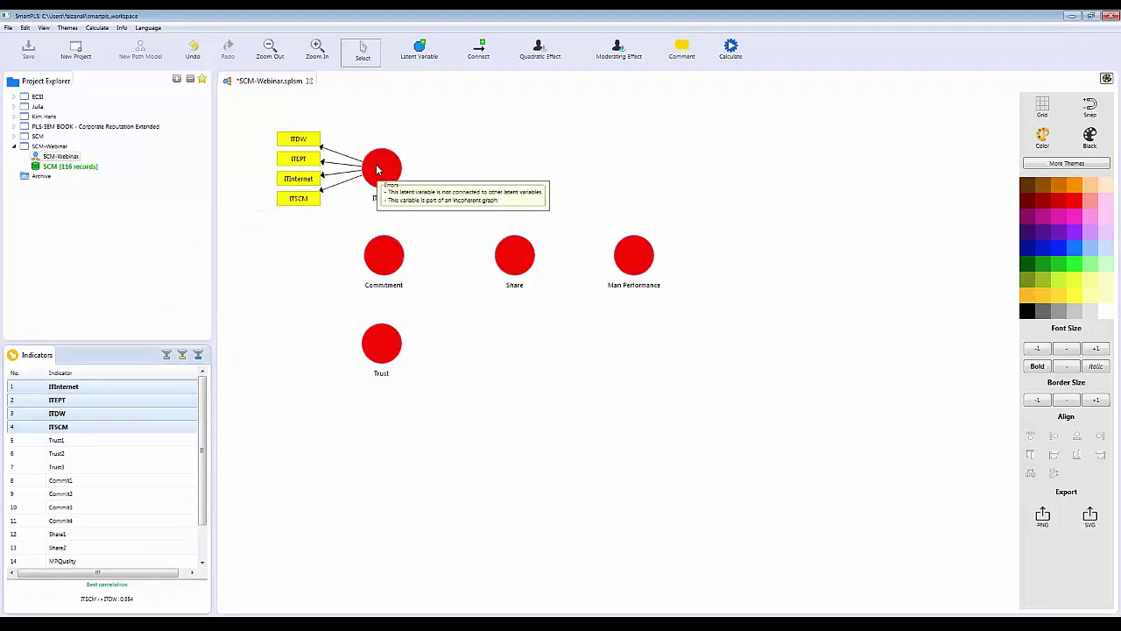
- Assign the indicators Trust1 to Trust3 to the Trust construct and Commit1 to Commit4 to Commitment
{"action": "left_click", "coordinate": [76, 441]}
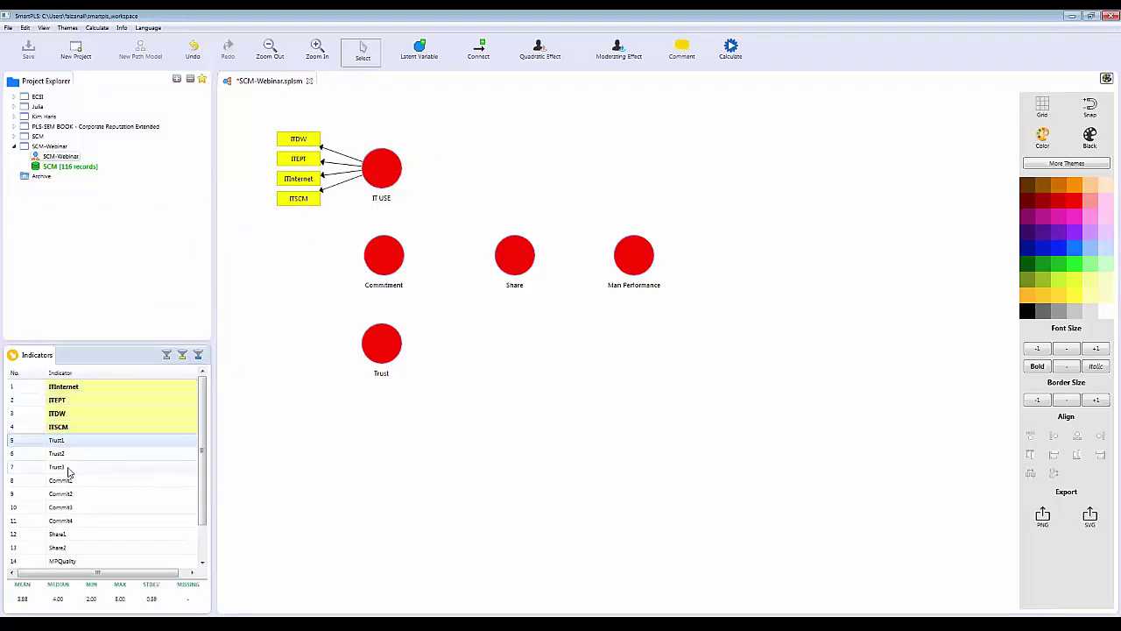
{"action": "left_click", "coordinate": [68, 473], "text": "shift"}
{"action": "left_click_drag", "start_coordinate": [69, 470], "coordinate": [363, 348]}
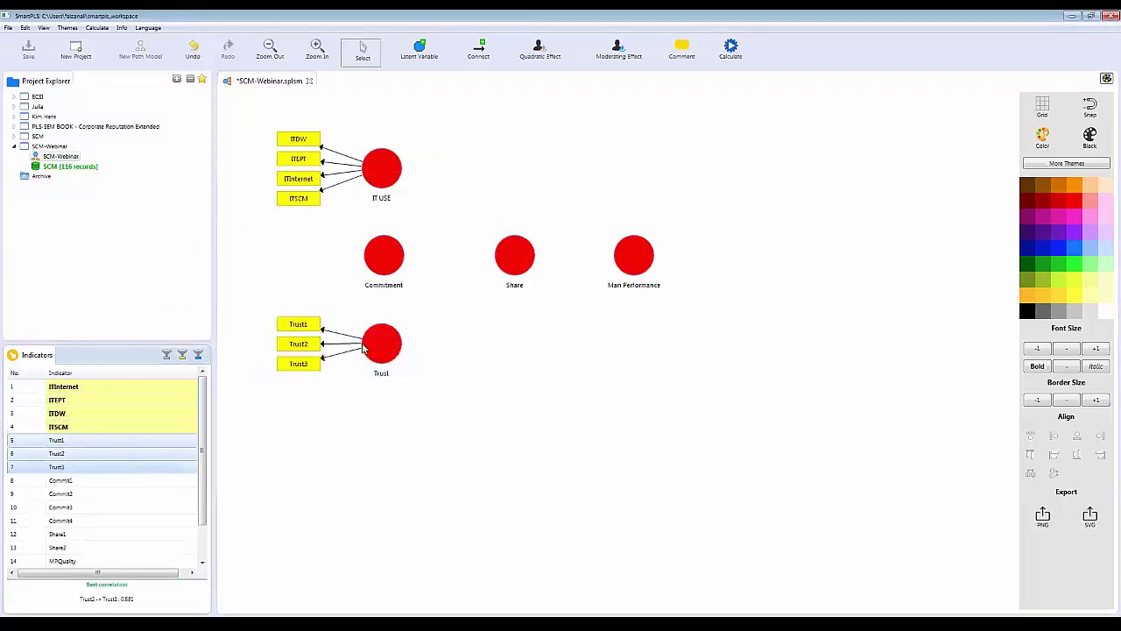
{"action": "left_click", "coordinate": [65, 481]}
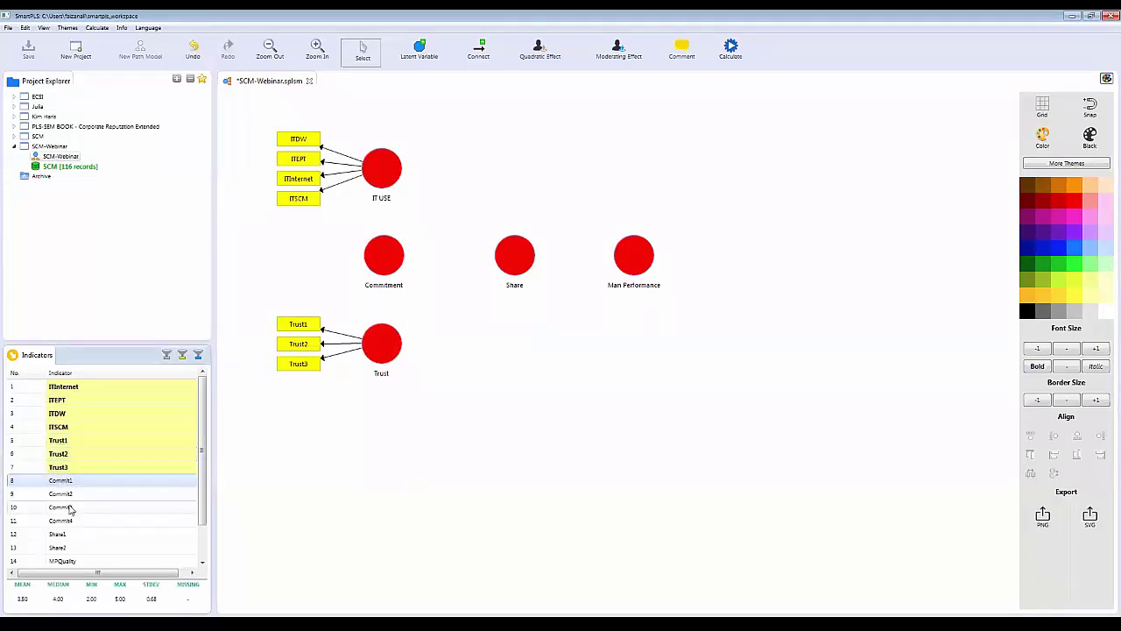
{"action": "left_click", "coordinate": [70, 520], "text": "shift"}
{"action": "left_click_drag", "start_coordinate": [70, 520], "coordinate": [373, 254]}
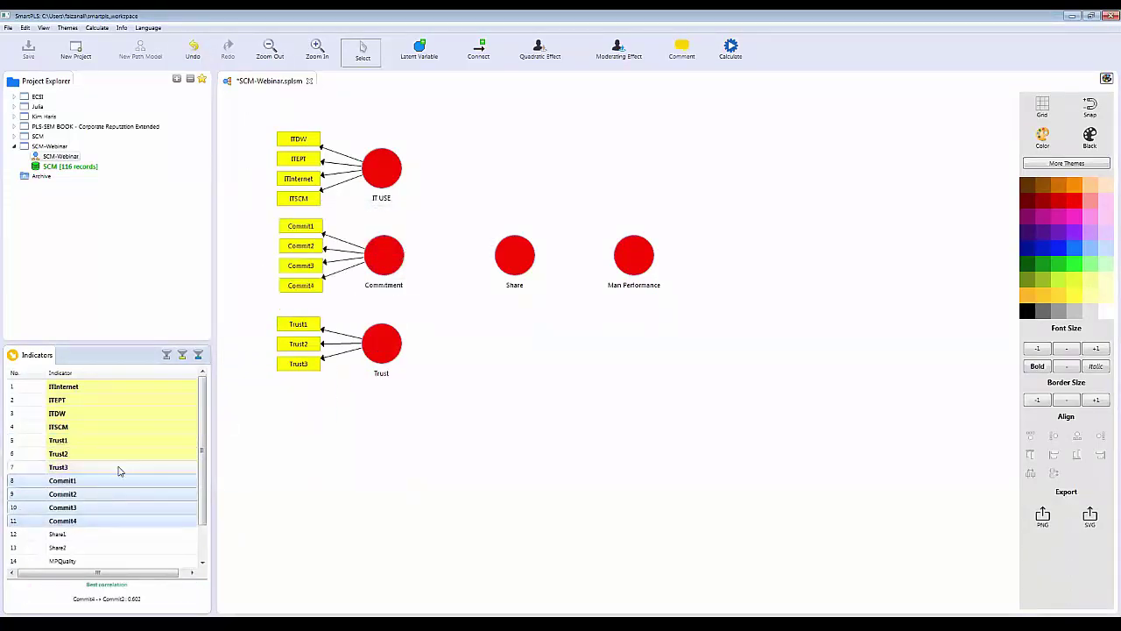
- Assign Share1 and Share2 to the Share construct, and MPQuality, MPReliability, MPFlexibility and MPCost to Man Performance
{"action": "scroll", "coordinate": [100, 499], "scroll_direction": "down", "scroll_amount": 1}
{"action": "left_click", "coordinate": [75, 494]}
{"action": "left_click", "coordinate": [72, 508], "text": "shift"}
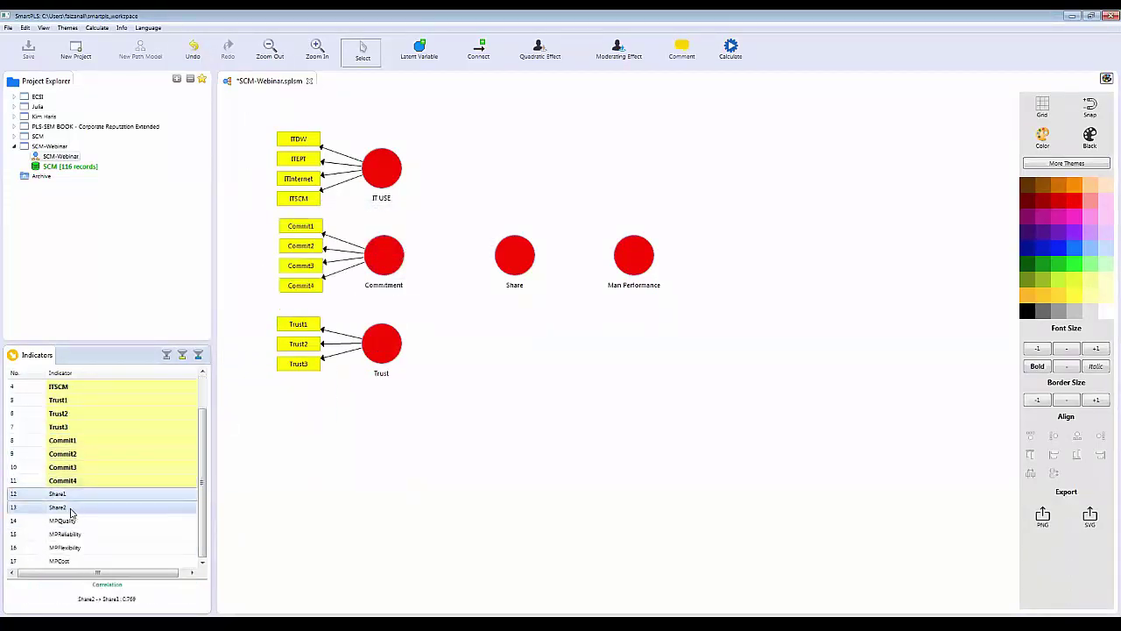
{"action": "left_click_drag", "start_coordinate": [71, 512], "coordinate": [515, 254]}
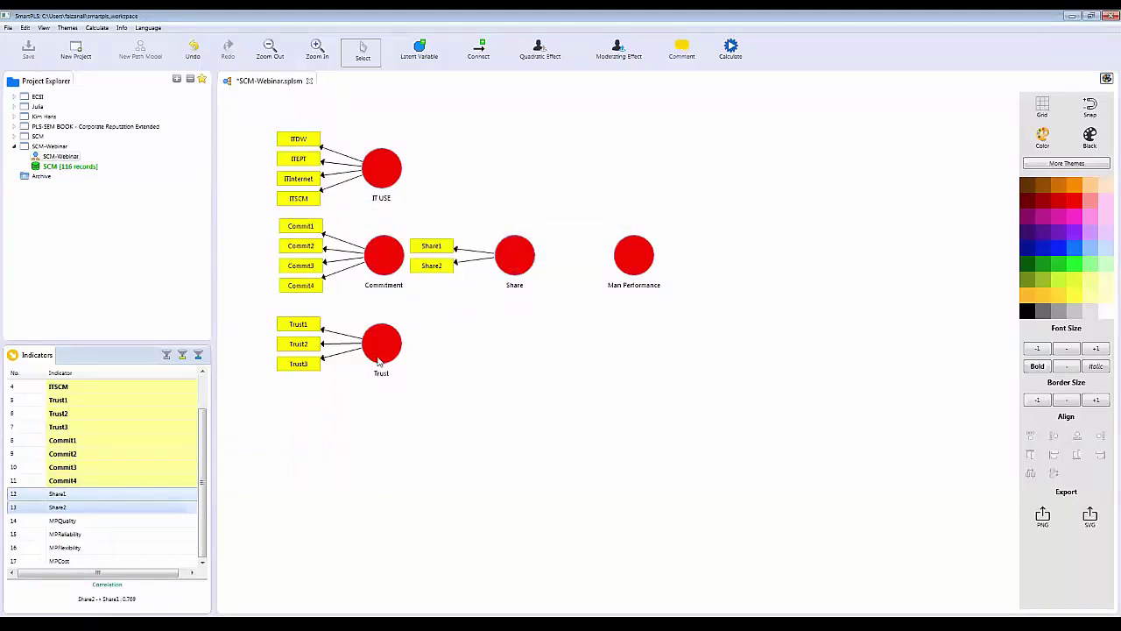
{"action": "left_click", "coordinate": [63, 521]}
{"action": "left_click", "coordinate": [61, 560], "text": "shift"}
{"action": "left_click_drag", "start_coordinate": [61, 561], "coordinate": [631, 256]}
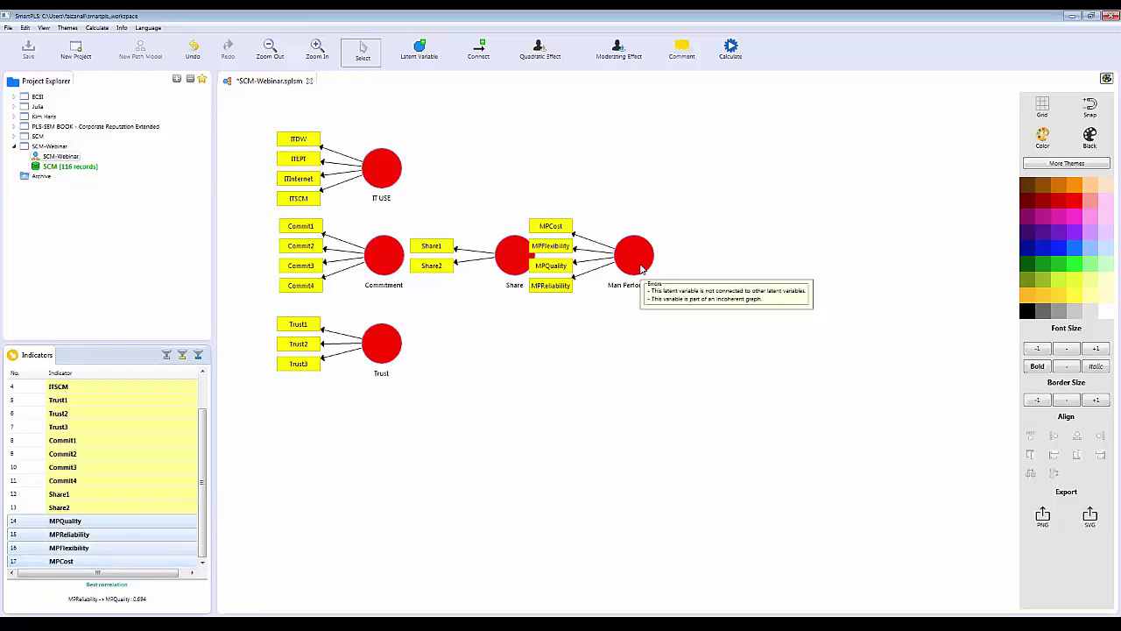
- Align the Share construct's indicators below it and the Man Performance indicators to the right of their construct
{"action": "left_click", "coordinate": [505, 261]}
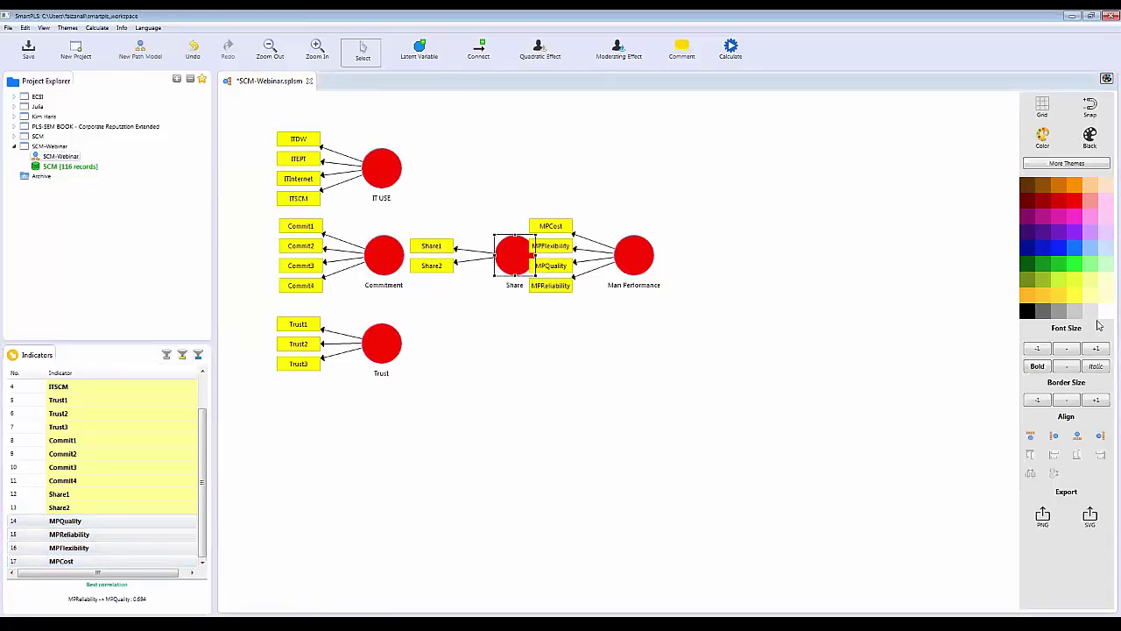
{"action": "left_click", "coordinate": [1078, 437]}
{"action": "left_click", "coordinate": [649, 270]}
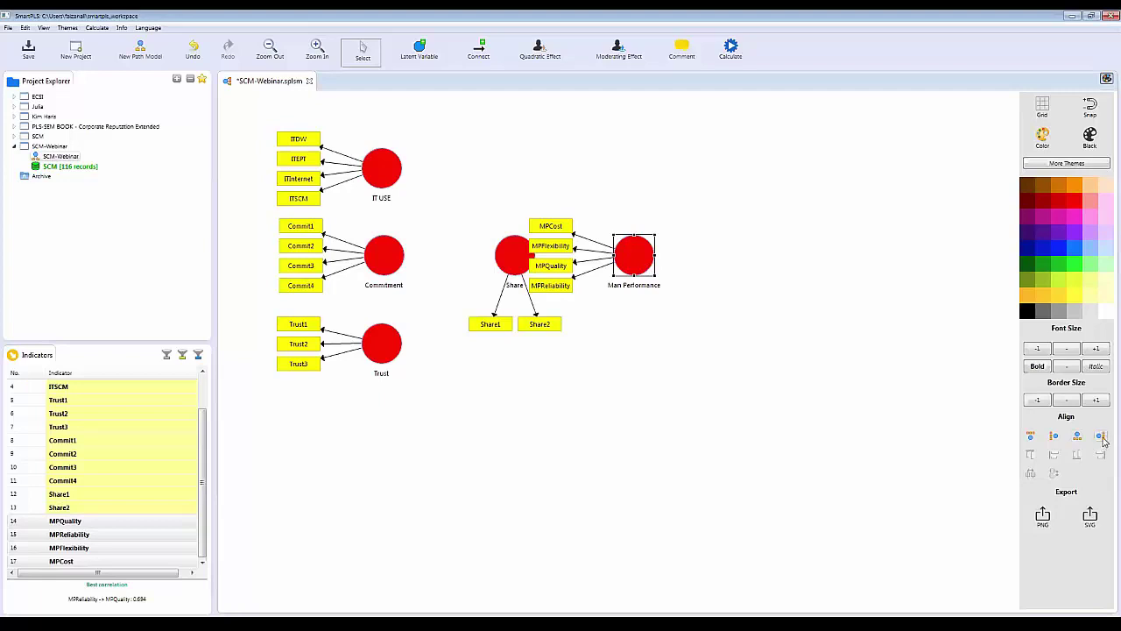
{"action": "left_click", "coordinate": [1102, 438]}
{"action": "left_click", "coordinate": [831, 396]}
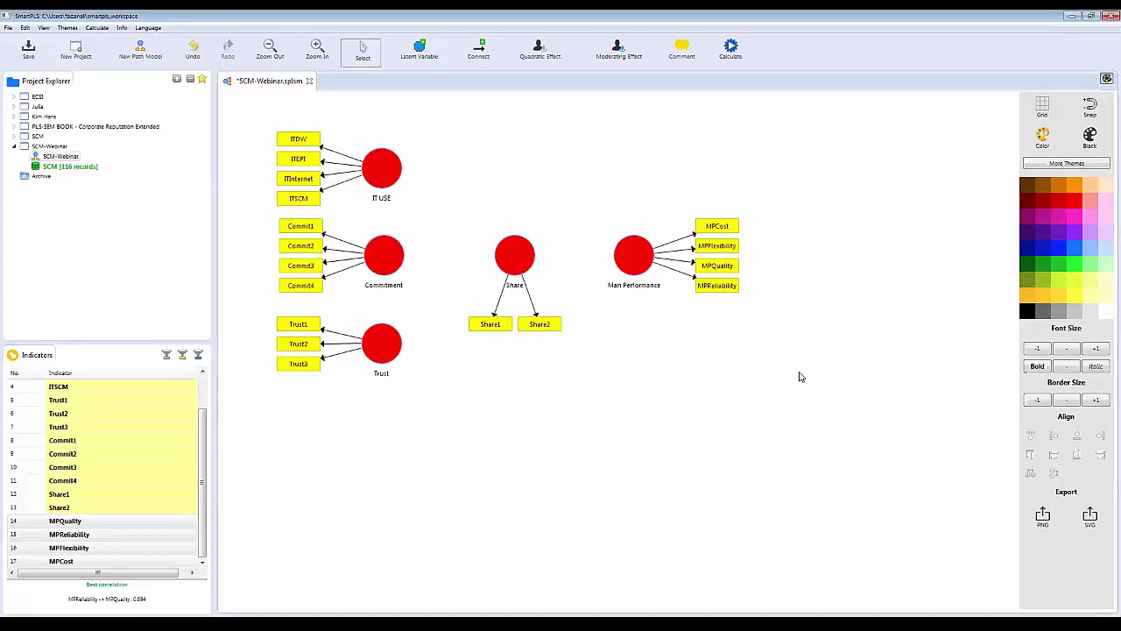
- Draw the structural paths from IT USE, Commitment and Trust to Share, and from Share to Man Performance
{"action": "left_click", "coordinate": [479, 54]}
{"action": "left_click", "coordinate": [396, 179]}
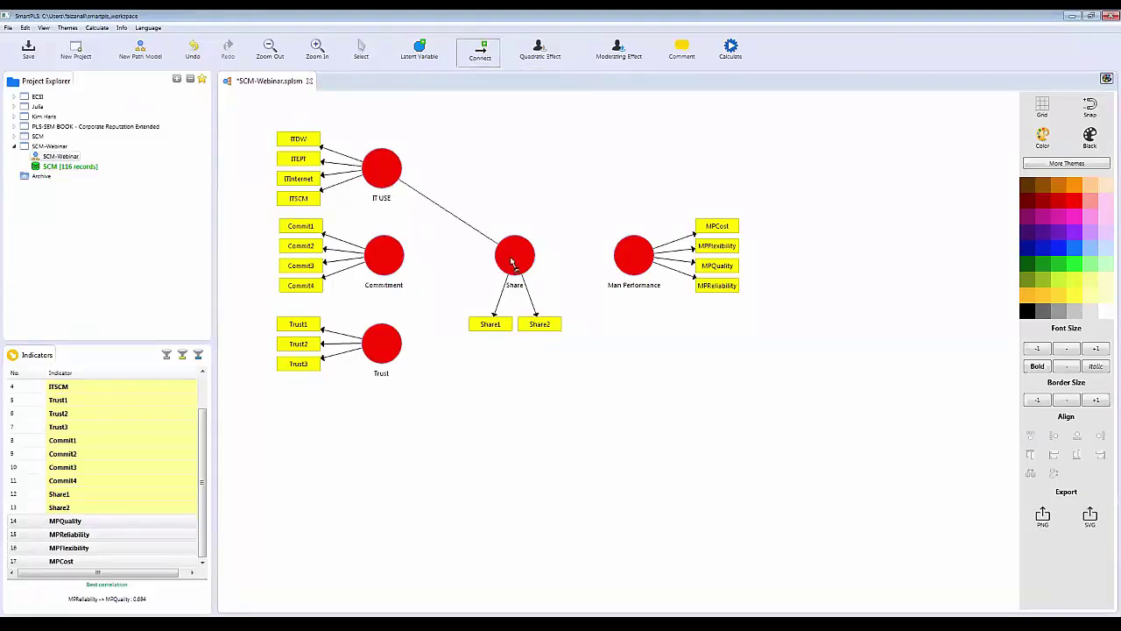
{"action": "left_click", "coordinate": [512, 261]}
{"action": "left_click", "coordinate": [383, 254]}
{"action": "left_click", "coordinate": [512, 255]}
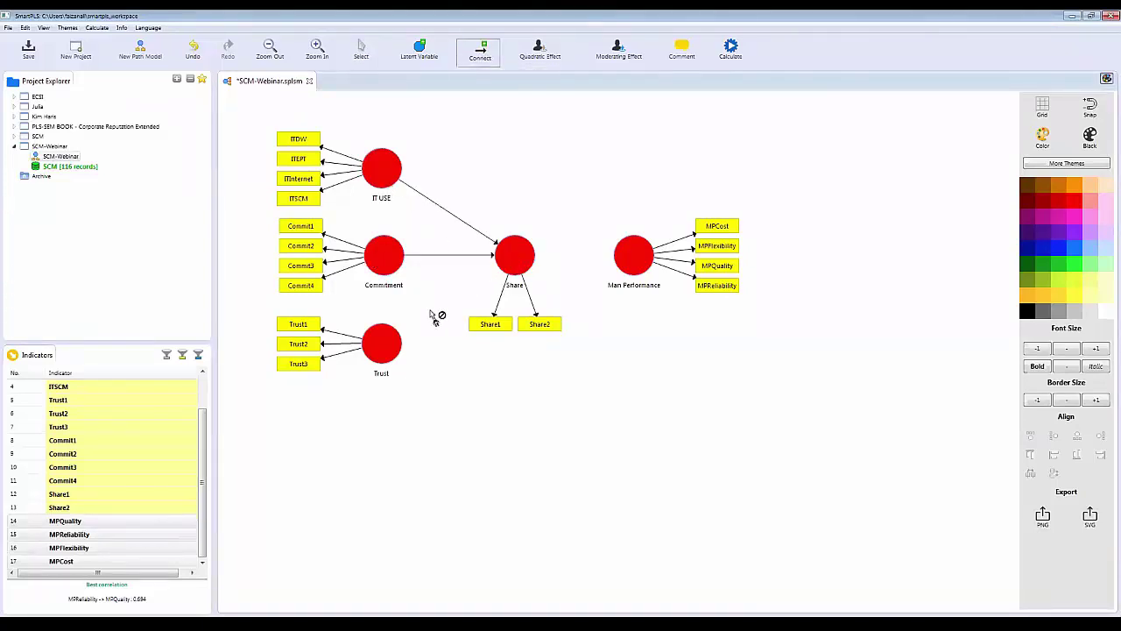
{"action": "left_click", "coordinate": [394, 342]}
{"action": "left_click", "coordinate": [513, 261]}
{"action": "left_click", "coordinate": [515, 258]}
{"action": "left_click", "coordinate": [620, 259]}
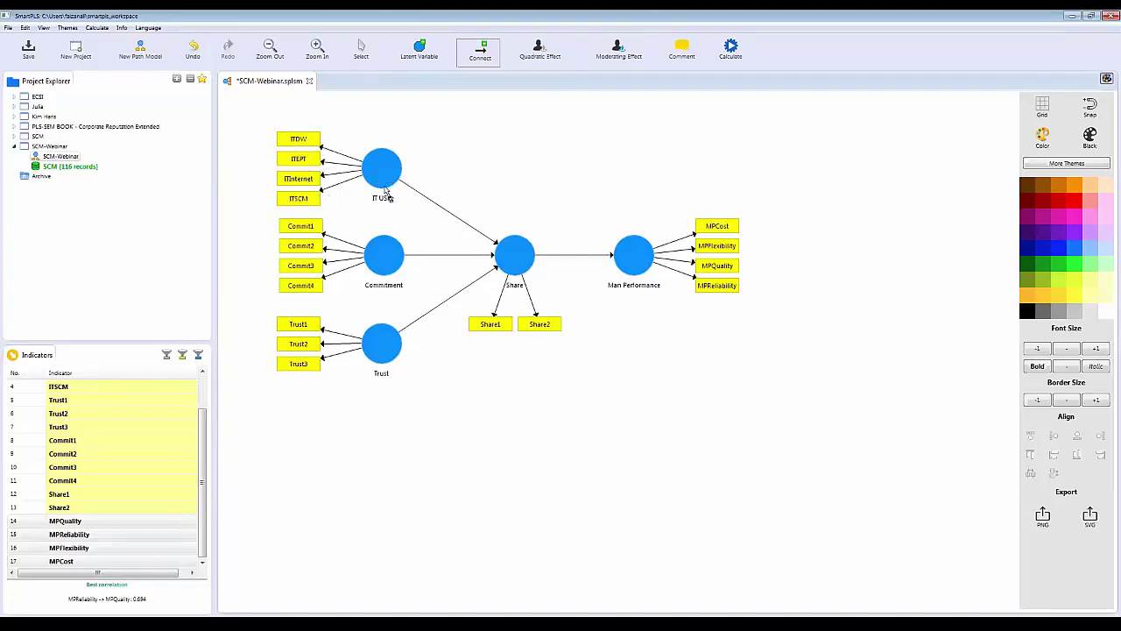
- Run the PLS Algorithm with the Path weighting scheme and return to the SCM-Webinar model diagram to view the estimates
{"action": "left_click", "coordinate": [733, 53]}
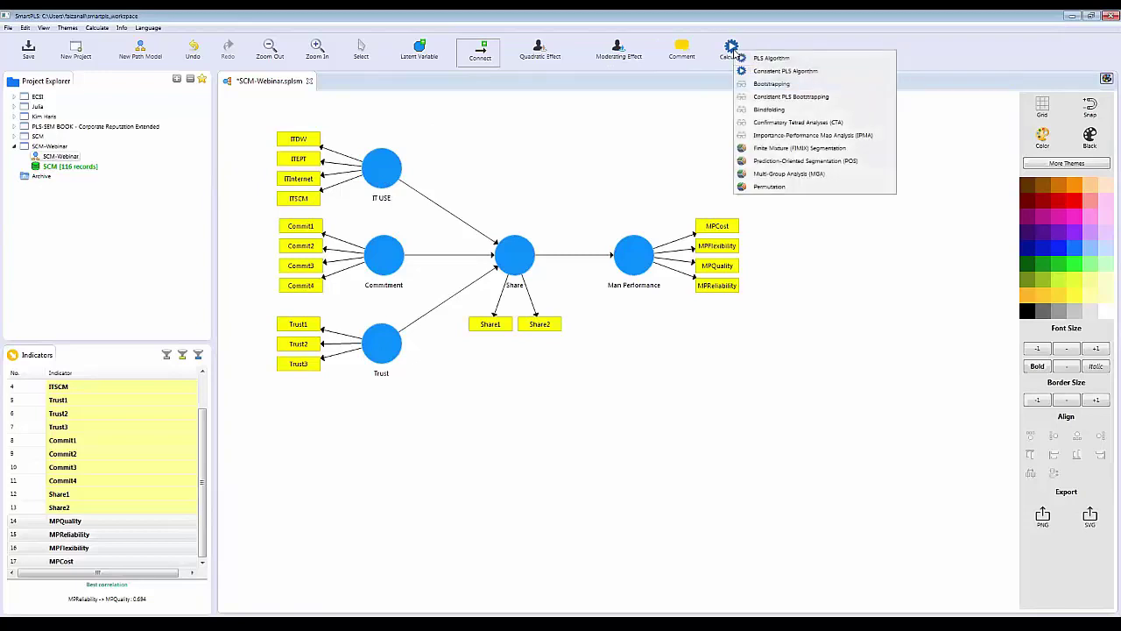
{"action": "left_click", "coordinate": [774, 59]}
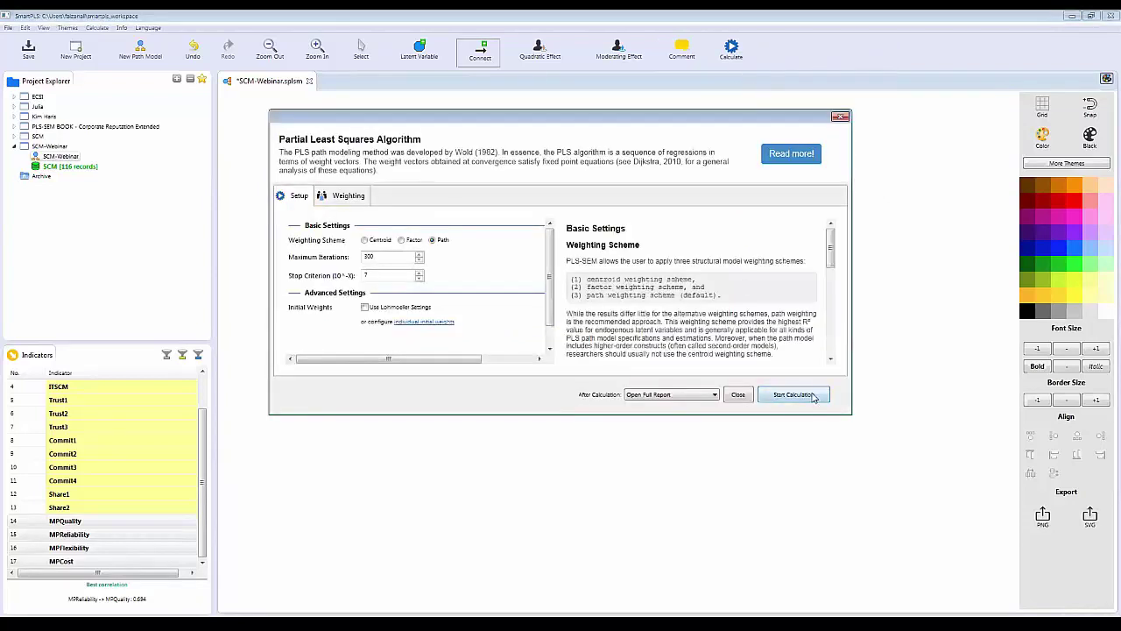
{"action": "left_click", "coordinate": [813, 397]}
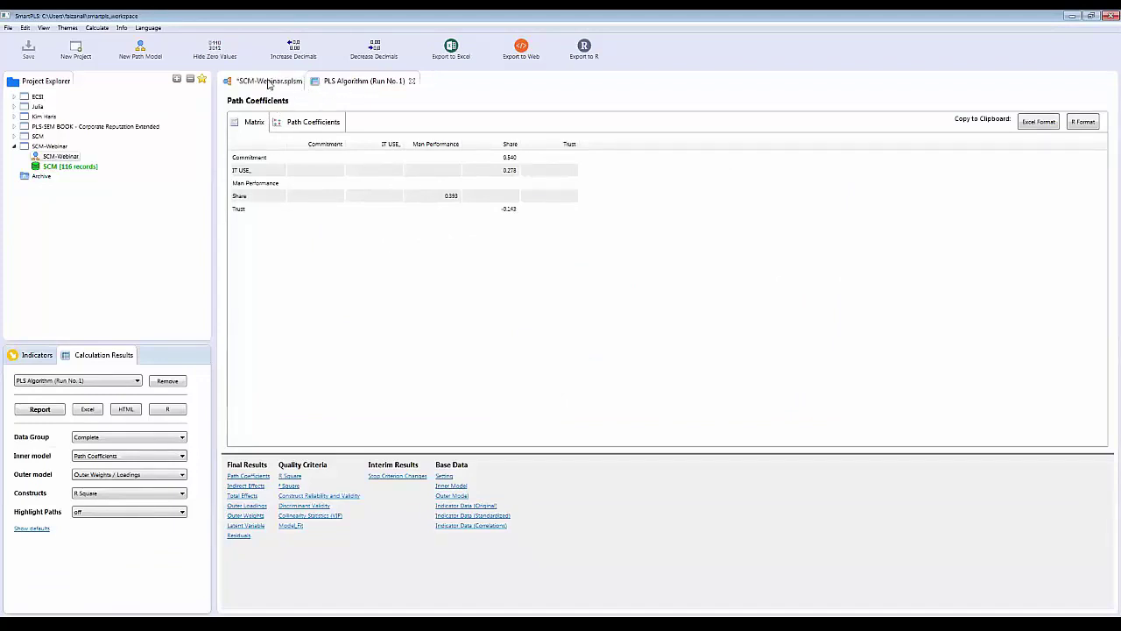
{"action": "left_click", "coordinate": [254, 83]}
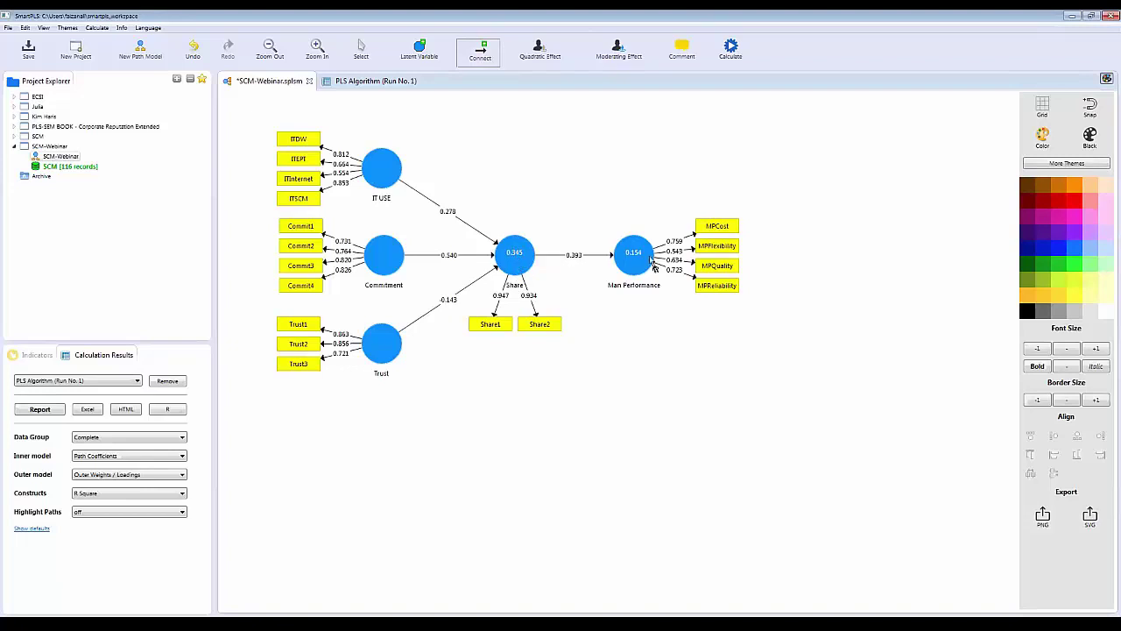
{"action": "mouse_move", "coordinate": [638, 264]}
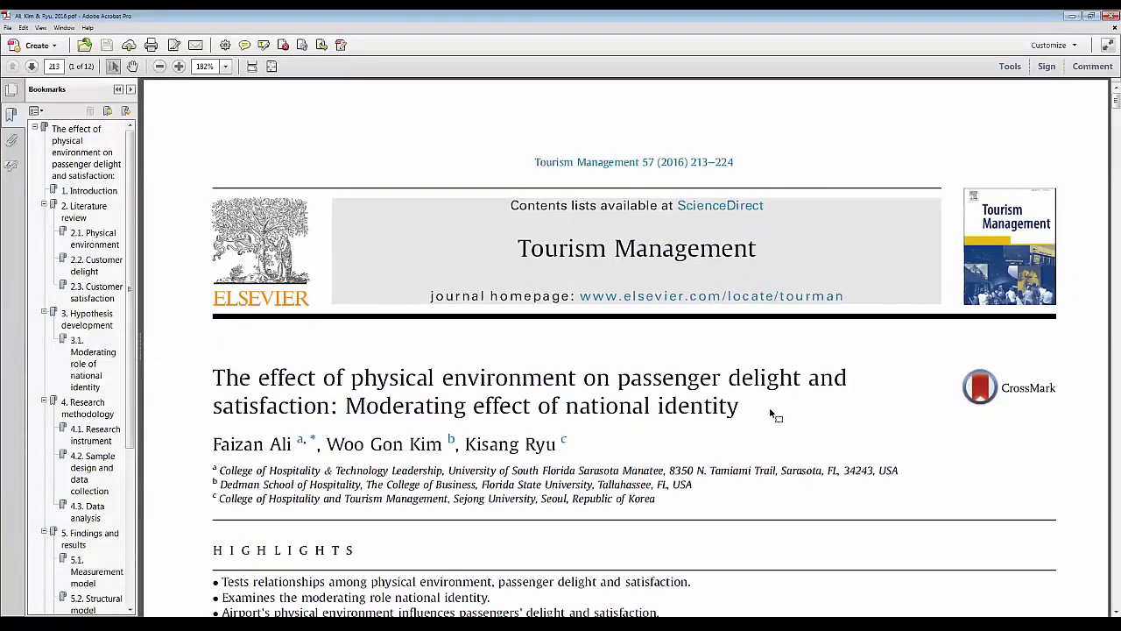
- Examine Table 3 on construct validity and reliability in the Tourism Management article, covering its constructs, items, loadings, AVE and CR columns
{"action": "scroll", "coordinate": [775, 416], "scroll_direction": "down", "scroll_amount": 15}
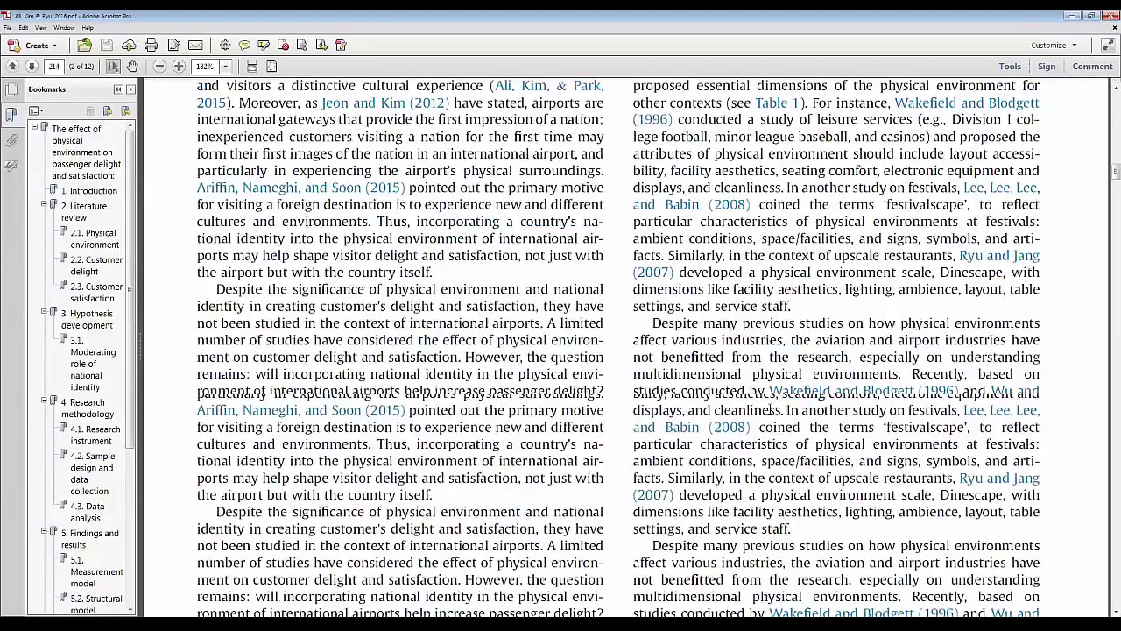
{"action": "scroll", "coordinate": [774, 412], "scroll_direction": "down", "scroll_amount": 20}
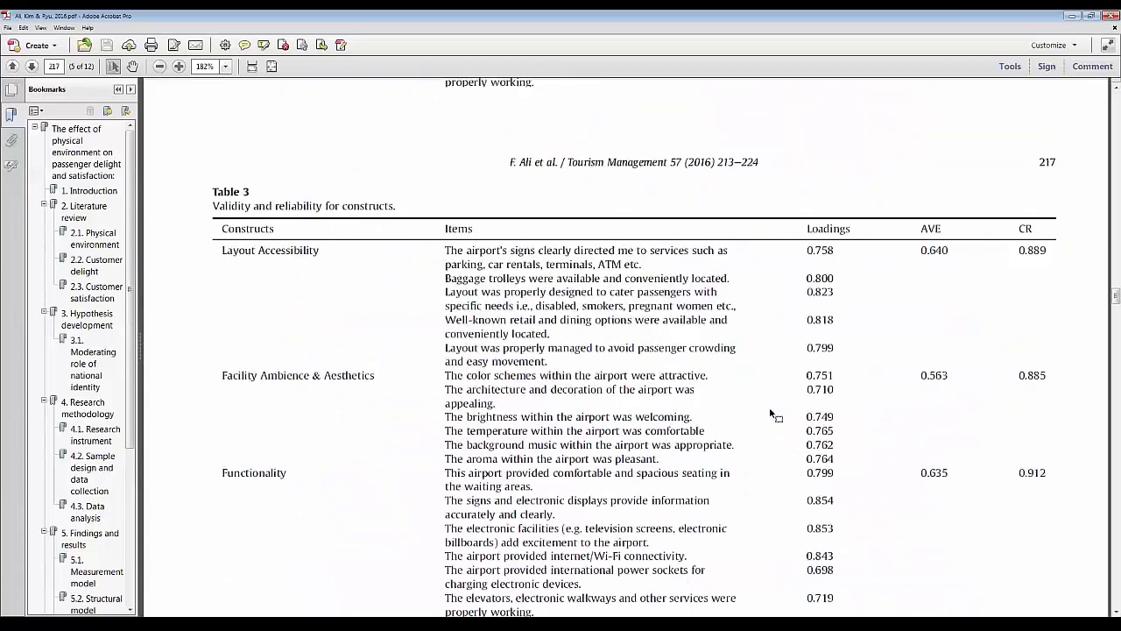
{"action": "scroll", "coordinate": [771, 413], "scroll_direction": "up", "scroll_amount": 5}
{"action": "scroll", "coordinate": [721, 340], "scroll_direction": "down", "scroll_amount": 1}
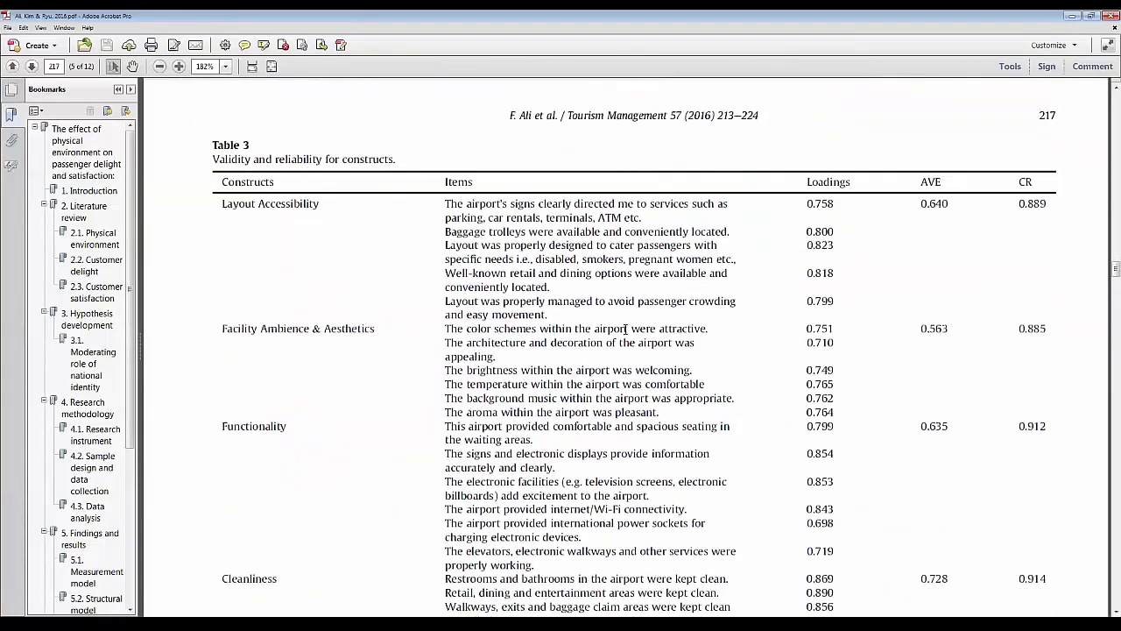
{"action": "scroll", "coordinate": [634, 329], "scroll_direction": "down", "scroll_amount": 1}
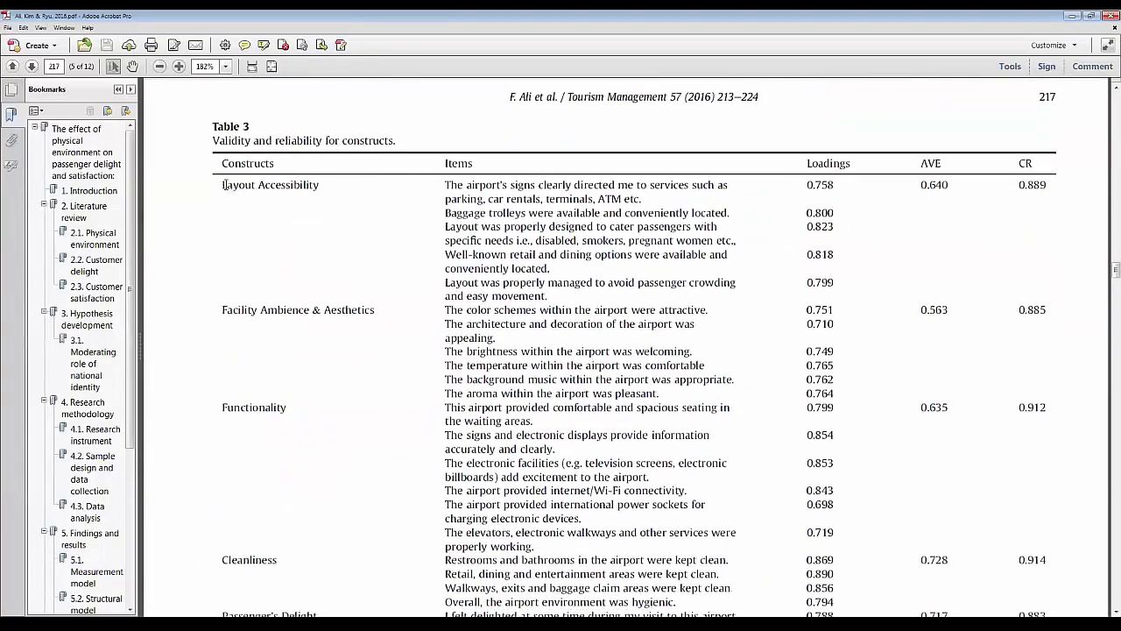
{"action": "left_click_drag", "start_coordinate": [224, 163], "coordinate": [277, 164]}
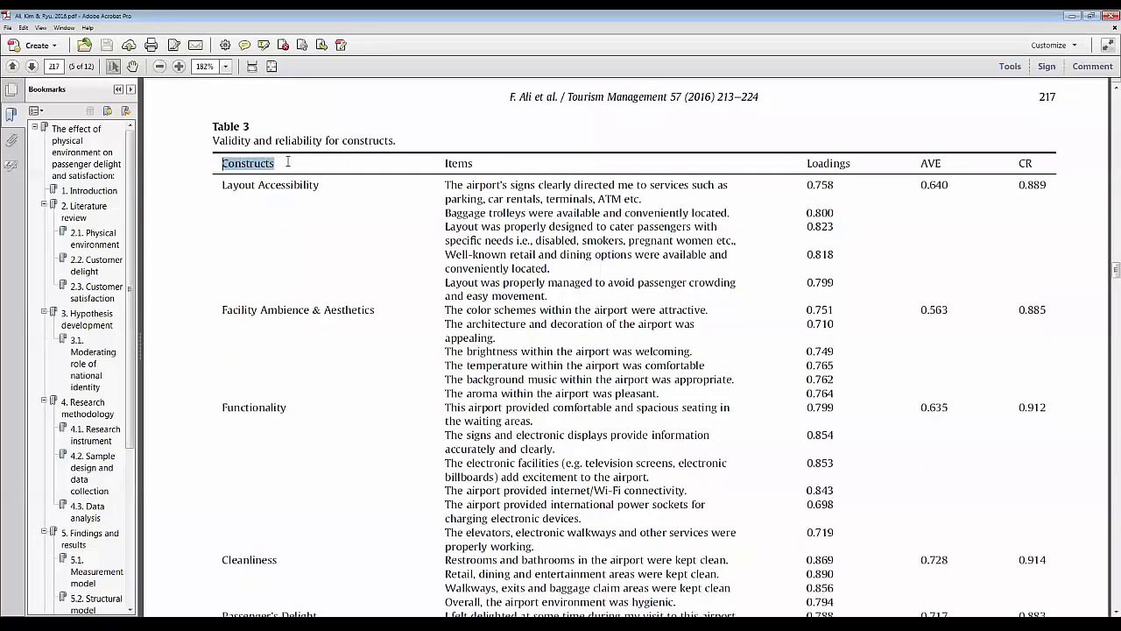
{"action": "left_click", "coordinate": [446, 162]}
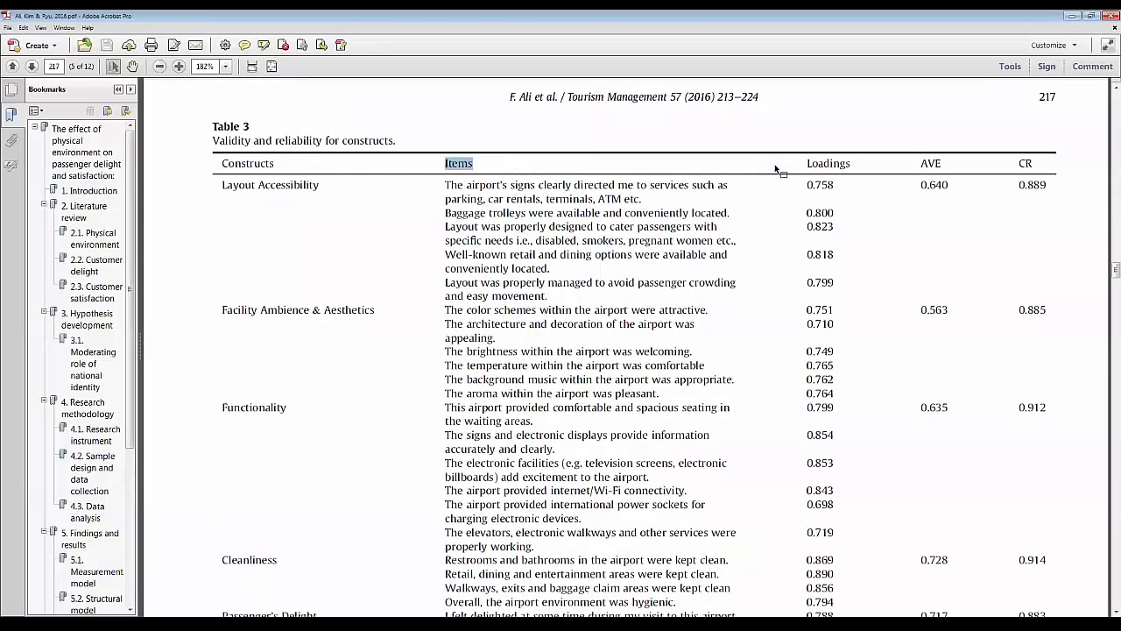
{"action": "left_click_drag", "start_coordinate": [793, 165], "coordinate": [900, 164]}
{"action": "left_click_drag", "start_coordinate": [1037, 164], "coordinate": [1016, 163]}
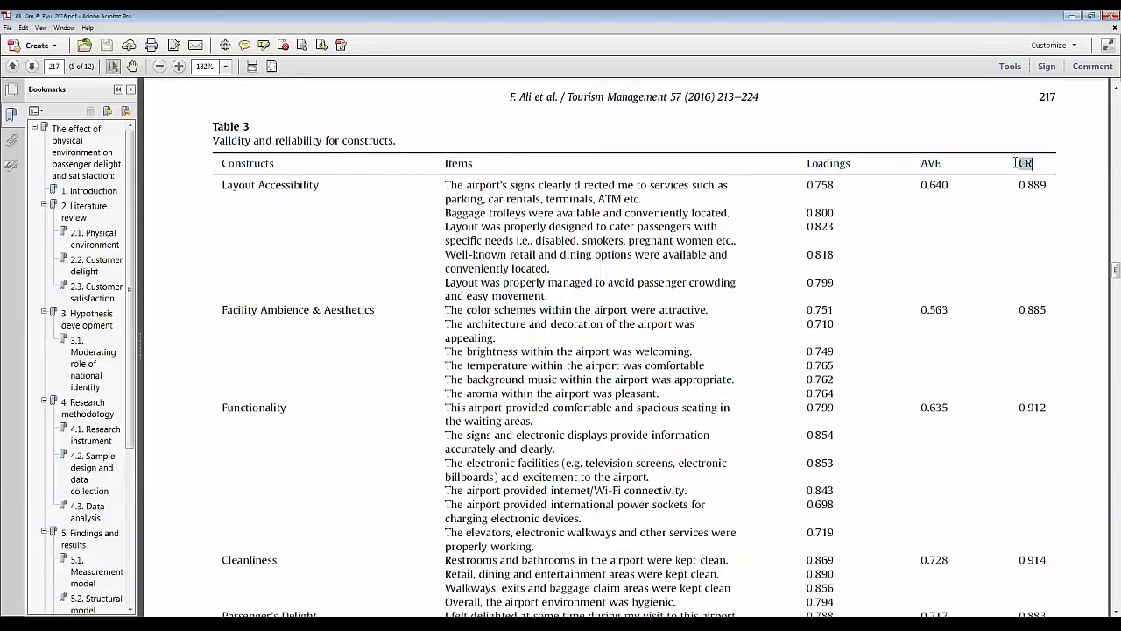
{"action": "left_click_drag", "start_coordinate": [808, 162], "coordinate": [825, 213]}
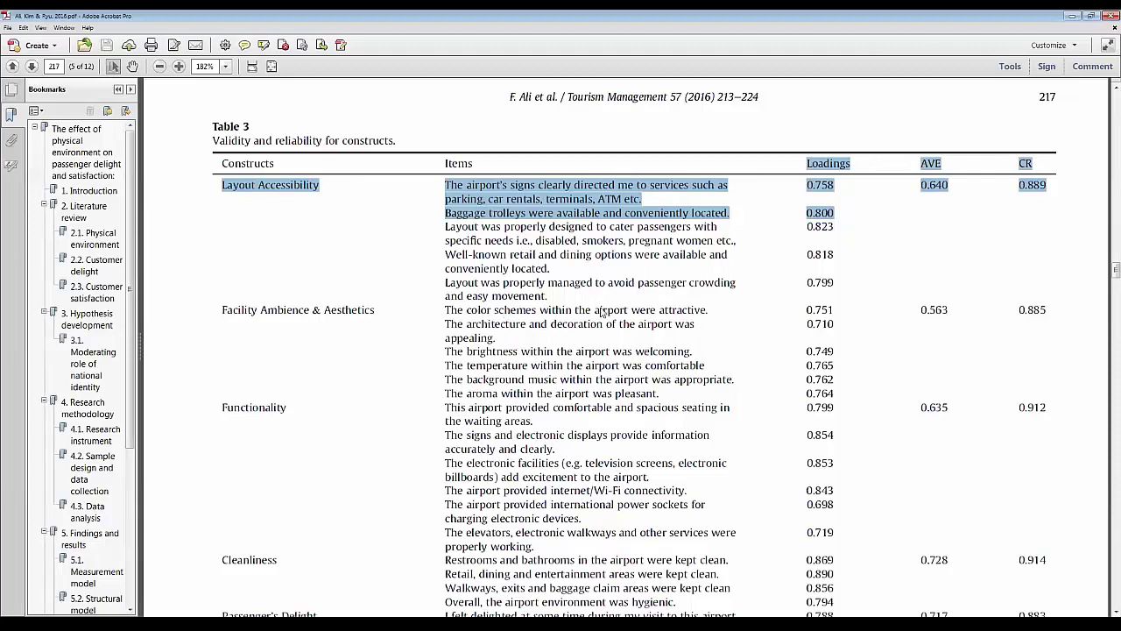
- Switch back to SmartPLS and open the outer loadings matrix in the PLS Algorithm report
{"action": "key", "text": "alt+Tab"}
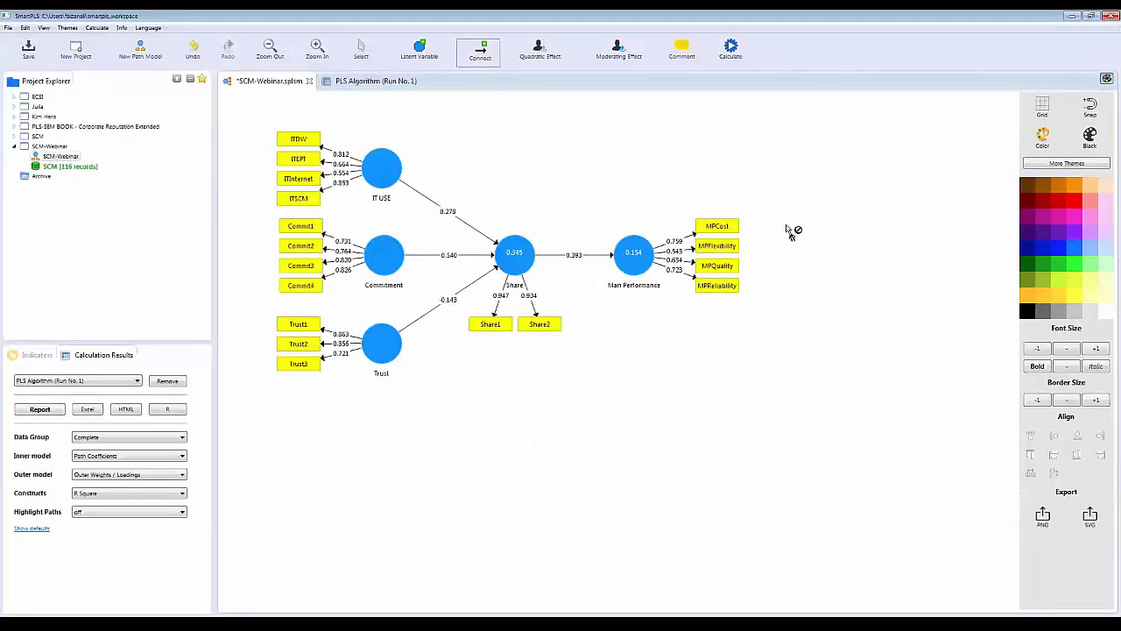
{"action": "left_click", "coordinate": [366, 83]}
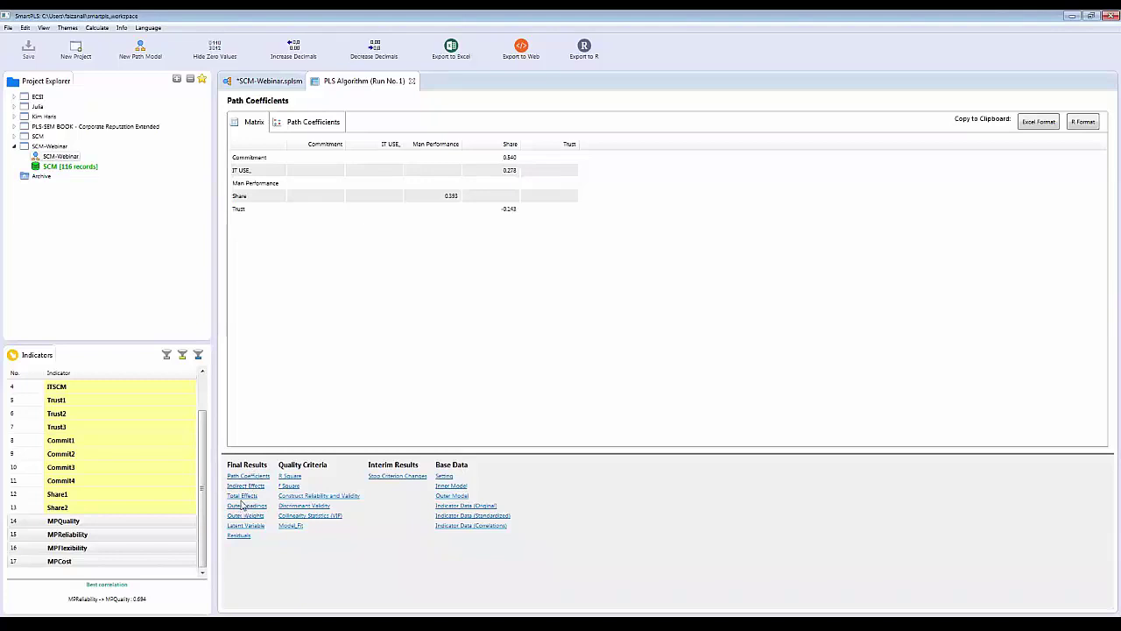
{"action": "left_click", "coordinate": [249, 81]}
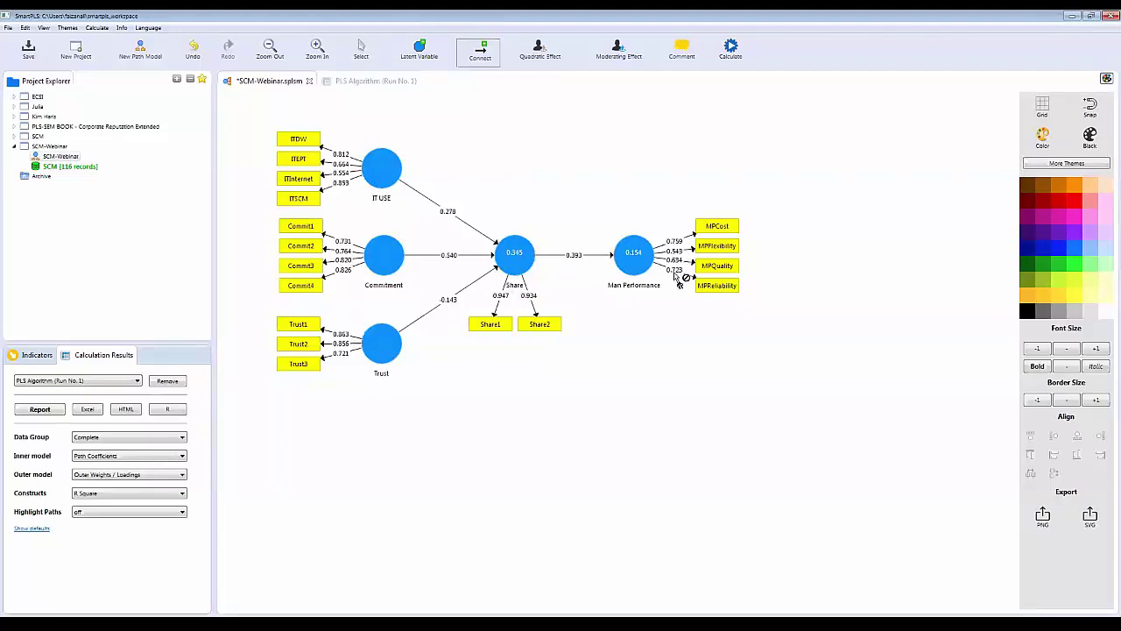
{"action": "left_click", "coordinate": [339, 82]}
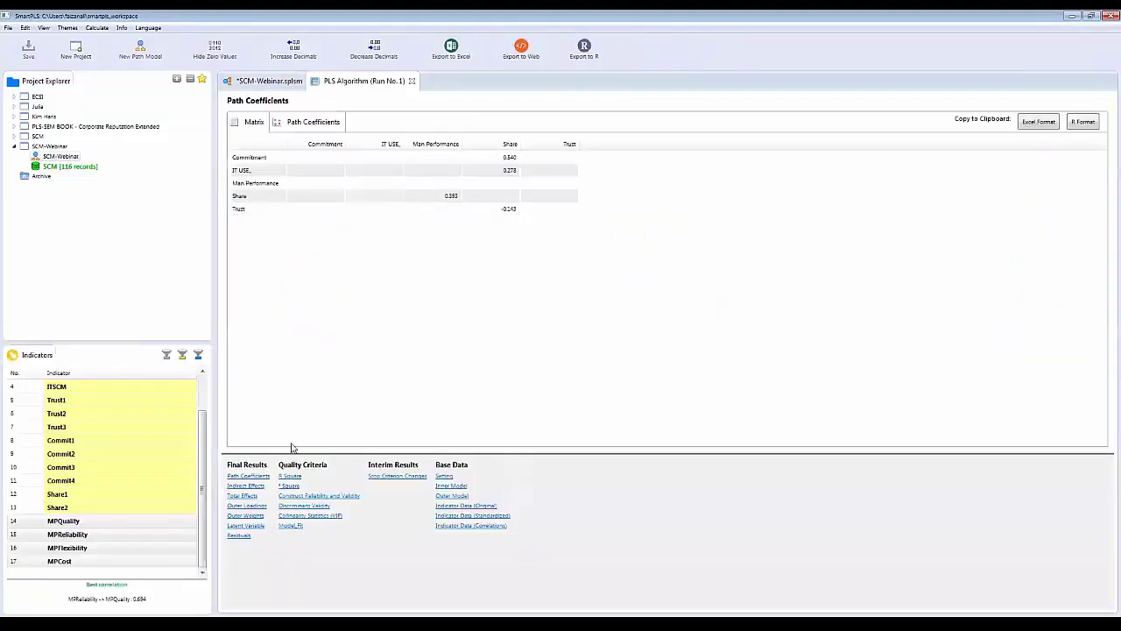
{"action": "left_click", "coordinate": [248, 506]}
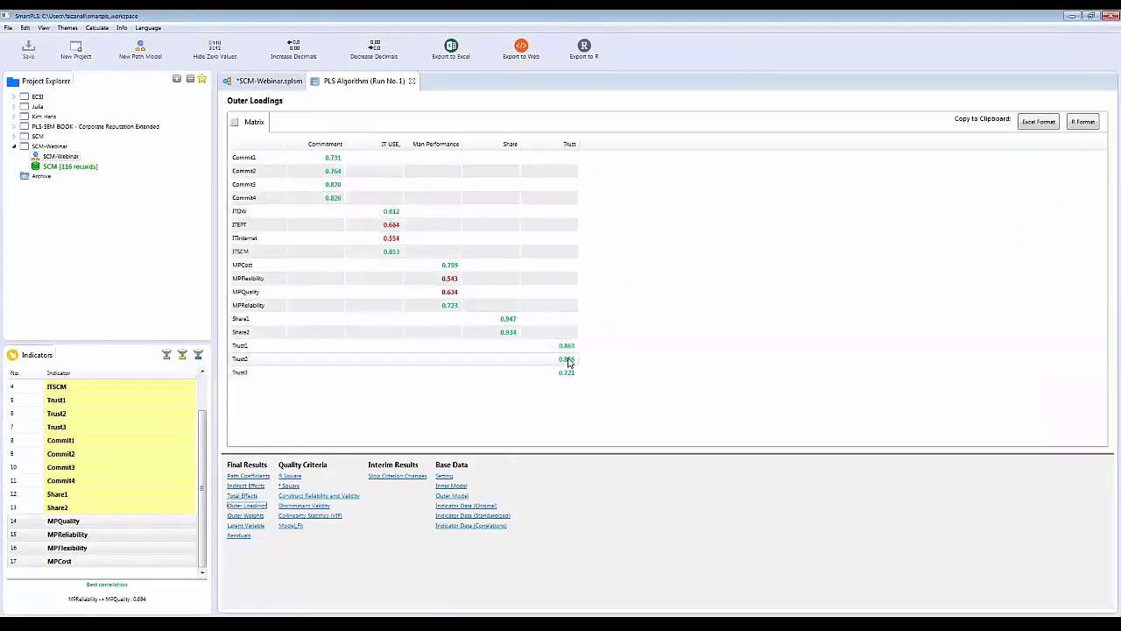
- Copy the outer loadings matrix in Excel format and paste it into the blank Excel workbook at cell H2
{"action": "left_click", "coordinate": [1036, 129]}
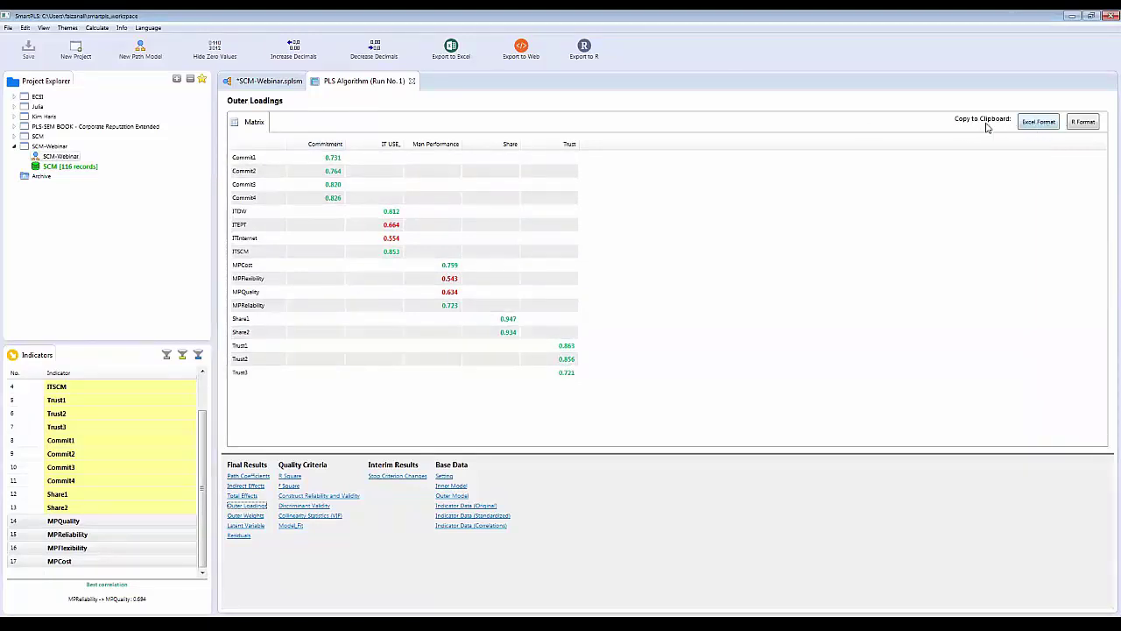
{"action": "left_click", "coordinate": [1032, 126]}
{"action": "left_click", "coordinate": [16, 624]}
{"action": "left_click", "coordinate": [31, 450]}
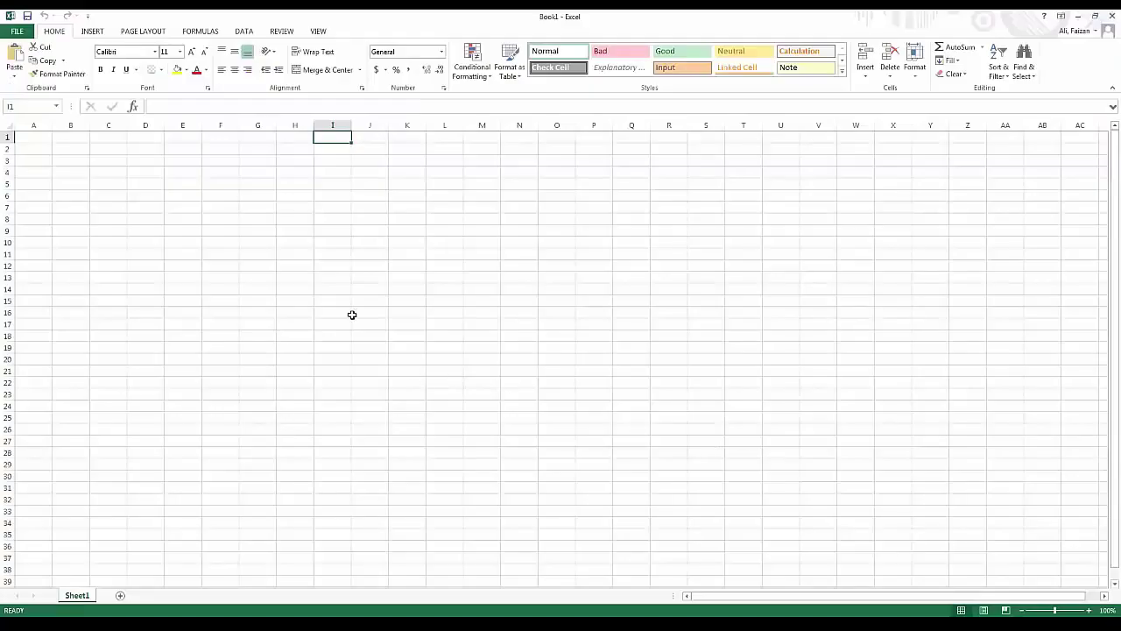
{"action": "left_click", "coordinate": [282, 152]}
{"action": "key", "text": "ctrl+v"}
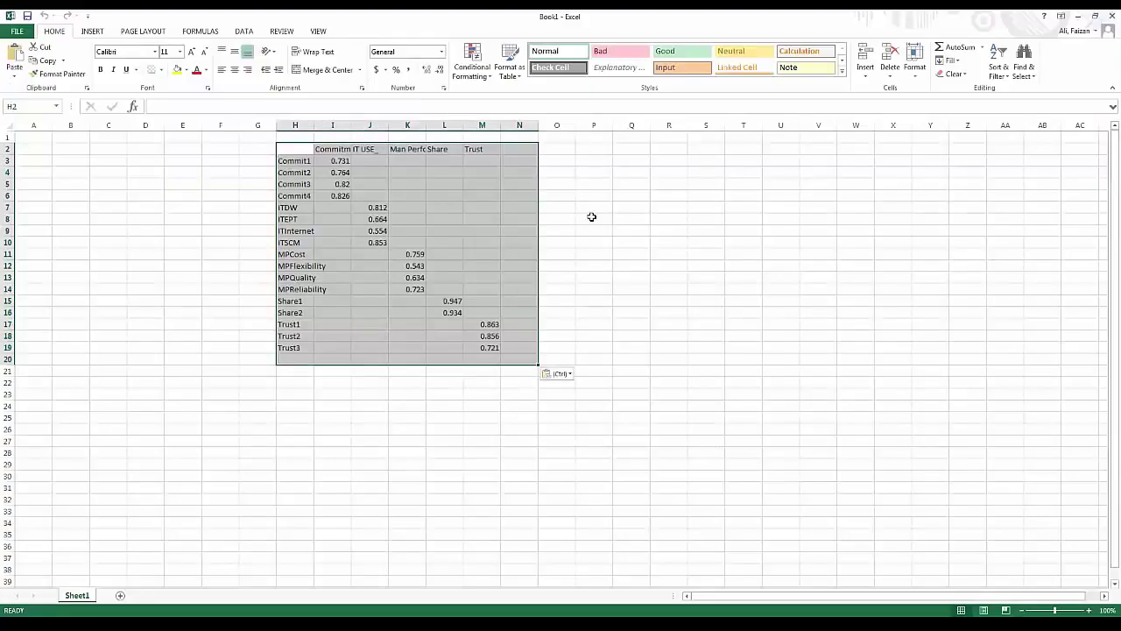
- Wrap the text of the construct headings in cells I2:M2
{"action": "left_click", "coordinate": [624, 218]}
{"action": "left_click_drag", "start_coordinate": [323, 152], "coordinate": [482, 149]}
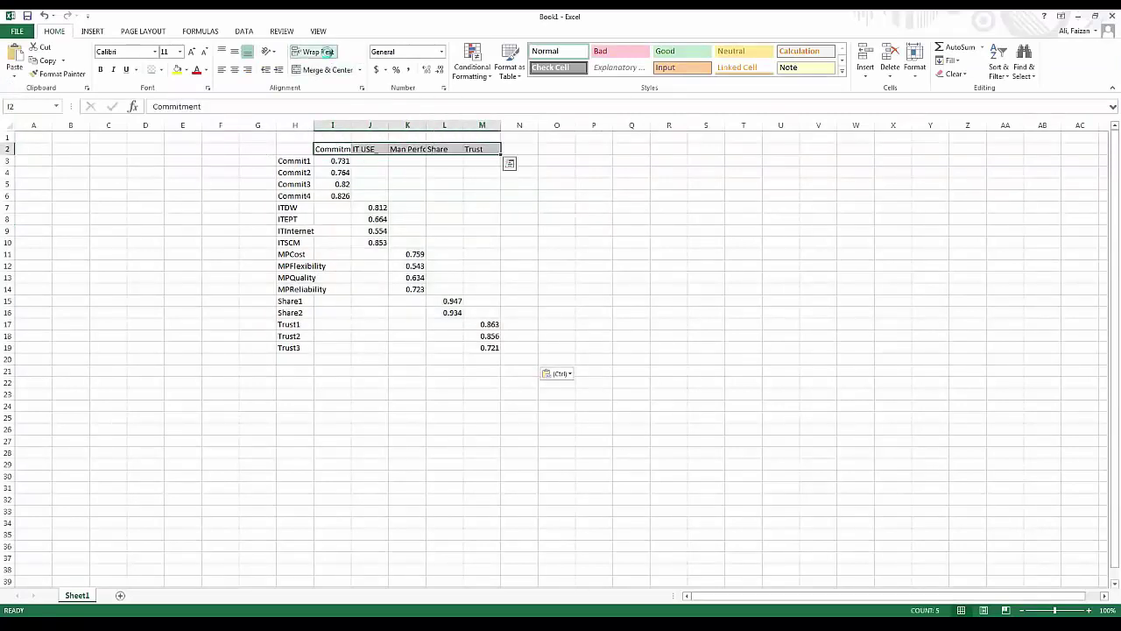
{"action": "left_click", "coordinate": [313, 51]}
{"action": "left_click", "coordinate": [482, 195]}
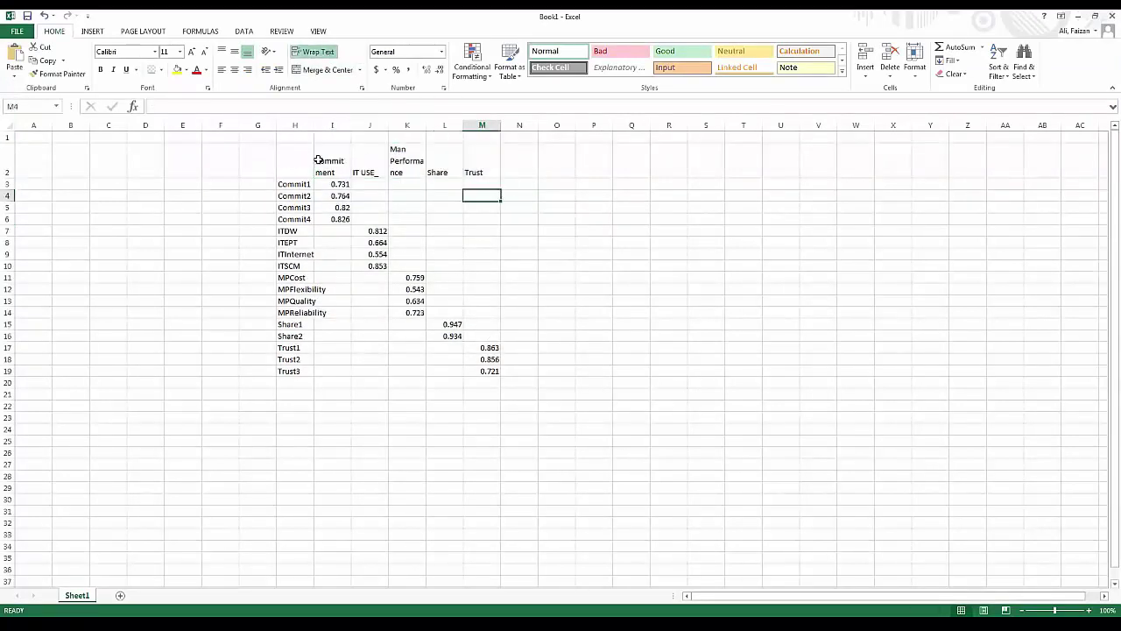
- Move the IT USE loadings to I7:I10 and the Man Performance loadings to I11:I14, below the Commitment loadings
{"action": "left_click_drag", "start_coordinate": [374, 230], "coordinate": [411, 313]}
{"action": "key", "text": "ctrl+c"}
{"action": "left_click", "coordinate": [333, 229]}
{"action": "key", "text": "ctrl+v"}
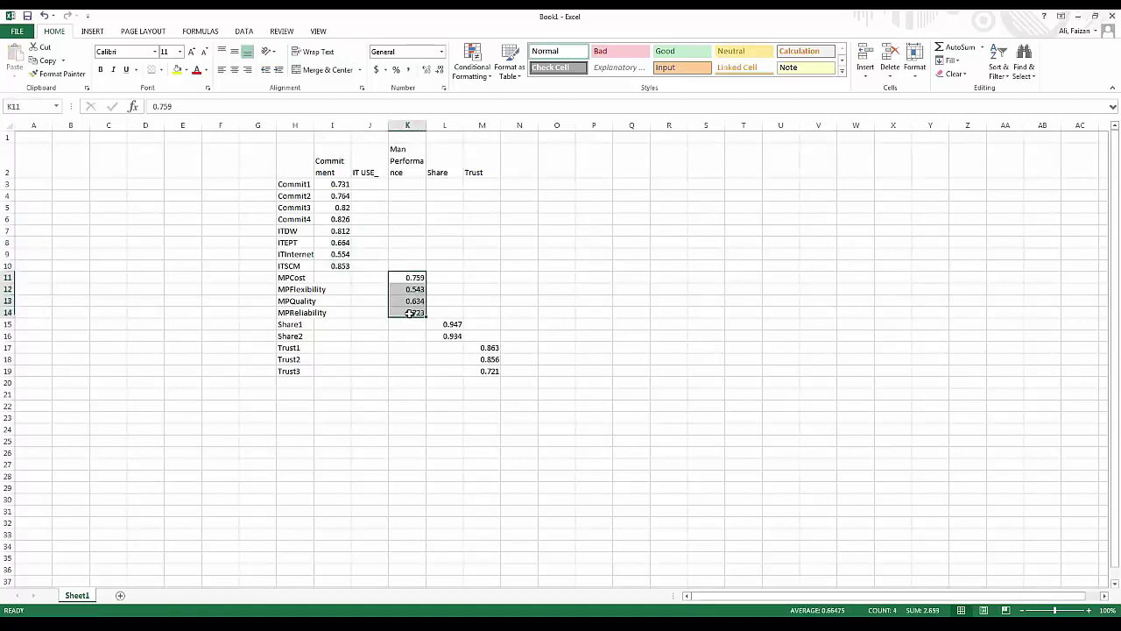
{"action": "key", "text": "ctrl+x"}
{"action": "left_click", "coordinate": [341, 277]}
{"action": "key", "text": "ctrl+v"}
- Move the Share loadings to I15:I16 and the Trust loadings to I17:I19 to complete the single loadings column
{"action": "left_click", "coordinate": [453, 326]}
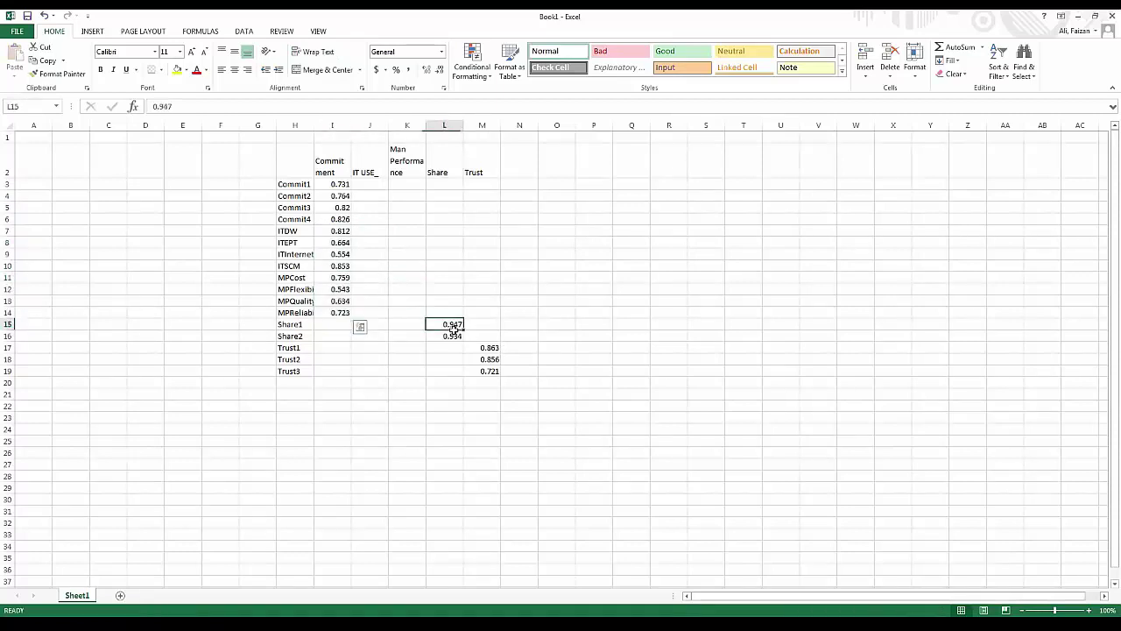
{"action": "left_click_drag", "start_coordinate": [453, 326], "coordinate": [488, 370]}
{"action": "key", "text": "ctrl+x"}
{"action": "left_click", "coordinate": [340, 324]}
{"action": "key", "text": "ctrl+v"}
{"action": "key", "text": "ctrl+x"}
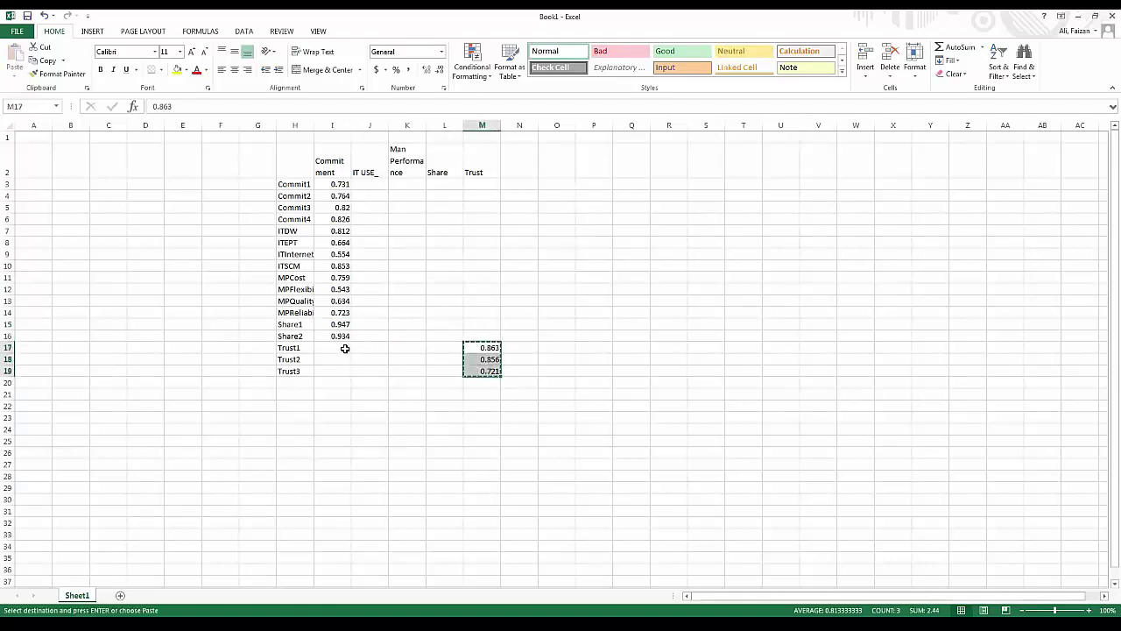
{"action": "left_click", "coordinate": [345, 349]}
{"action": "key", "text": "ctrl+v"}
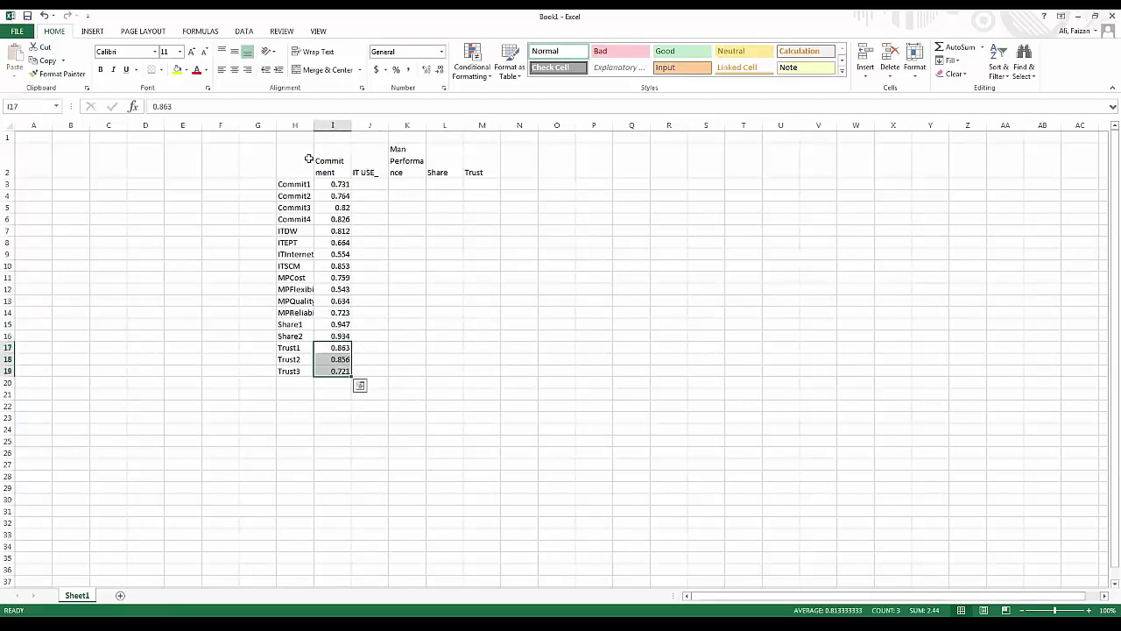
- Merge and center cells G3:G6 beside the Commit indicators and G7:G10 beside the IT indicators
{"action": "left_click_drag", "start_coordinate": [261, 184], "coordinate": [270, 263]}
{"action": "left_click", "coordinate": [328, 69]}
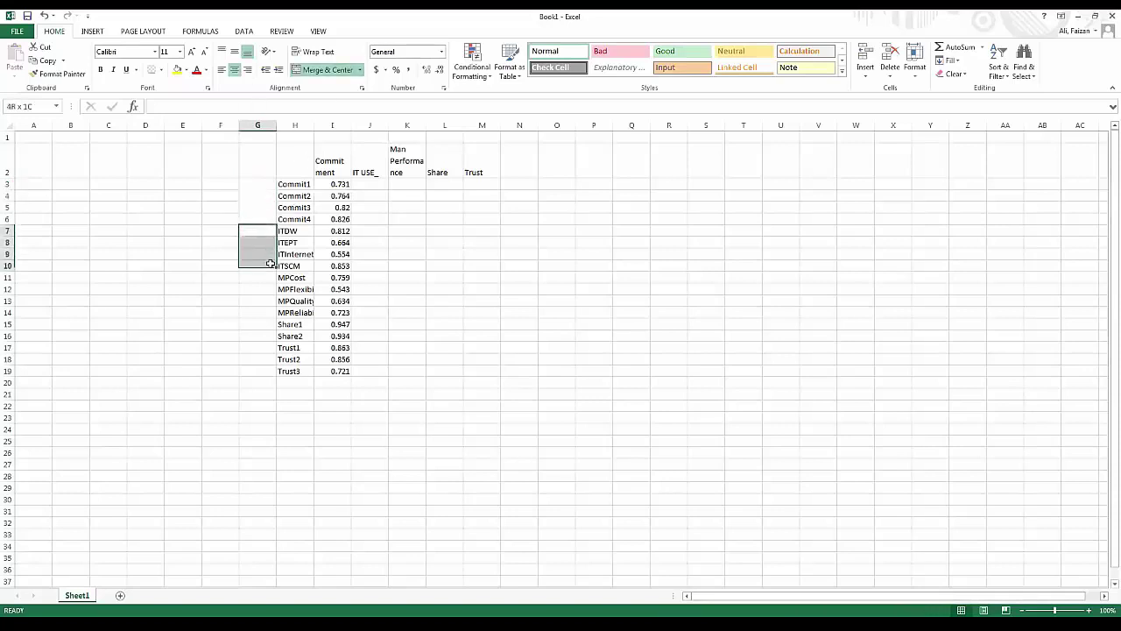
{"action": "left_click", "coordinate": [323, 70]}
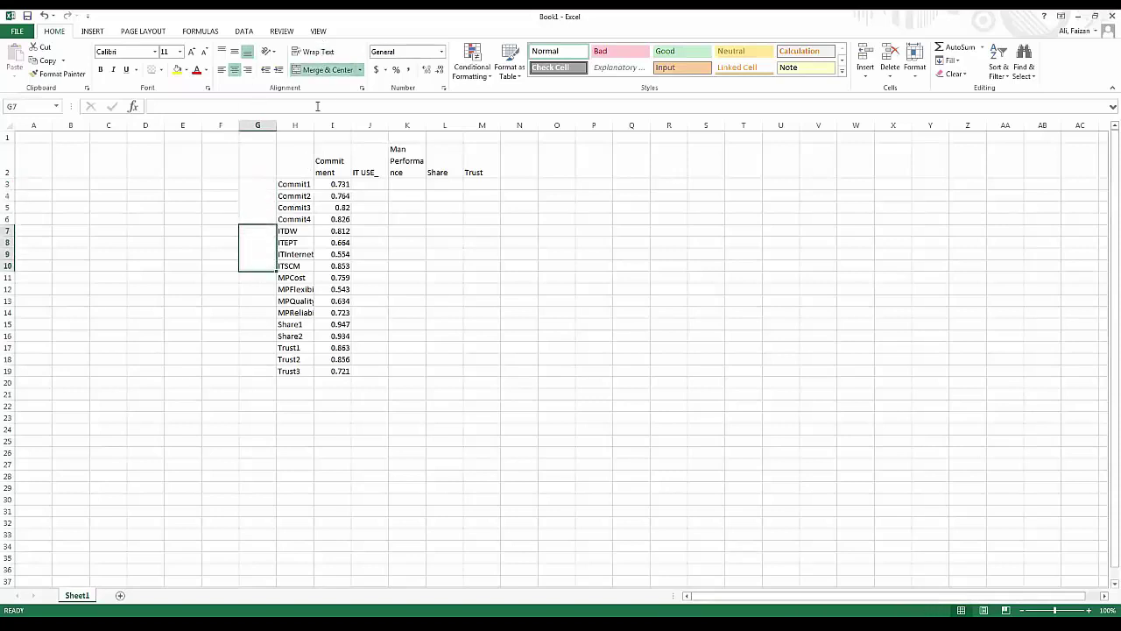
- Label the merged cells in column G Commitment and IT Use, and widen the column to fit the construct names
{"action": "left_click", "coordinate": [272, 186]}
{"action": "type", "text": "C"}
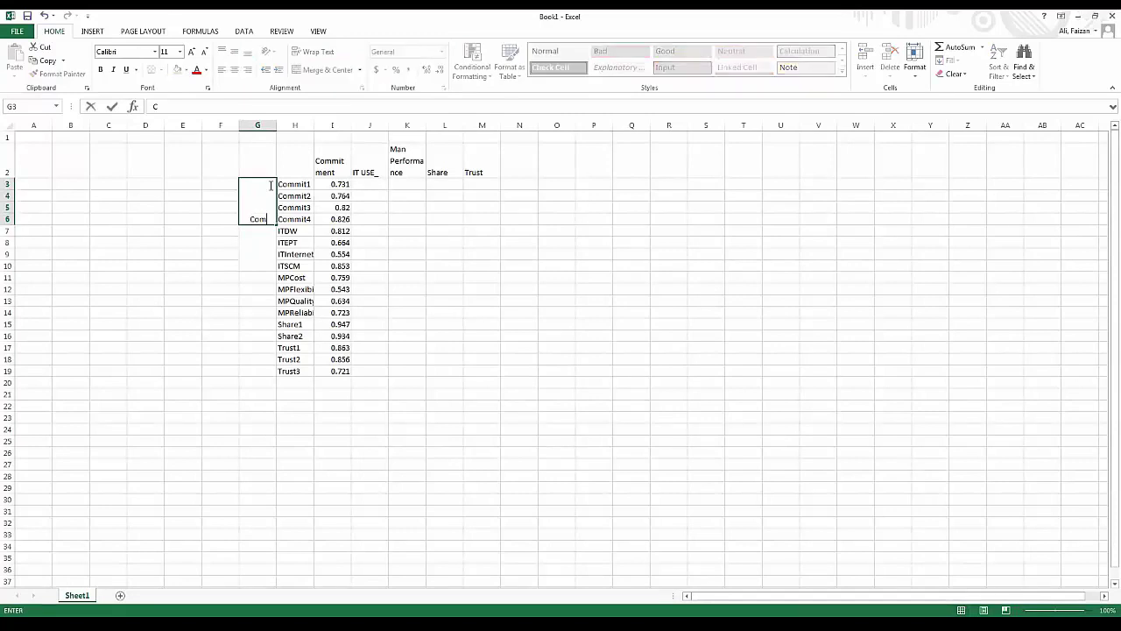
{"action": "type", "text": "ommittme"}
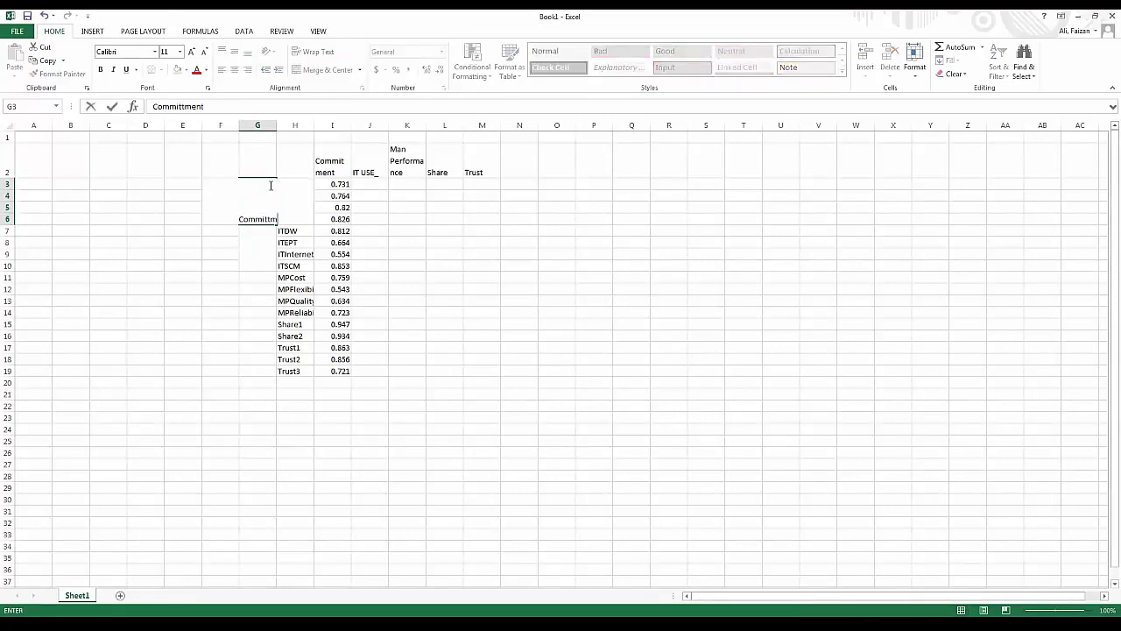
{"action": "type", "text": "nt"}
{"action": "key", "text": "Return"}
{"action": "type", "text": "IT Use"}
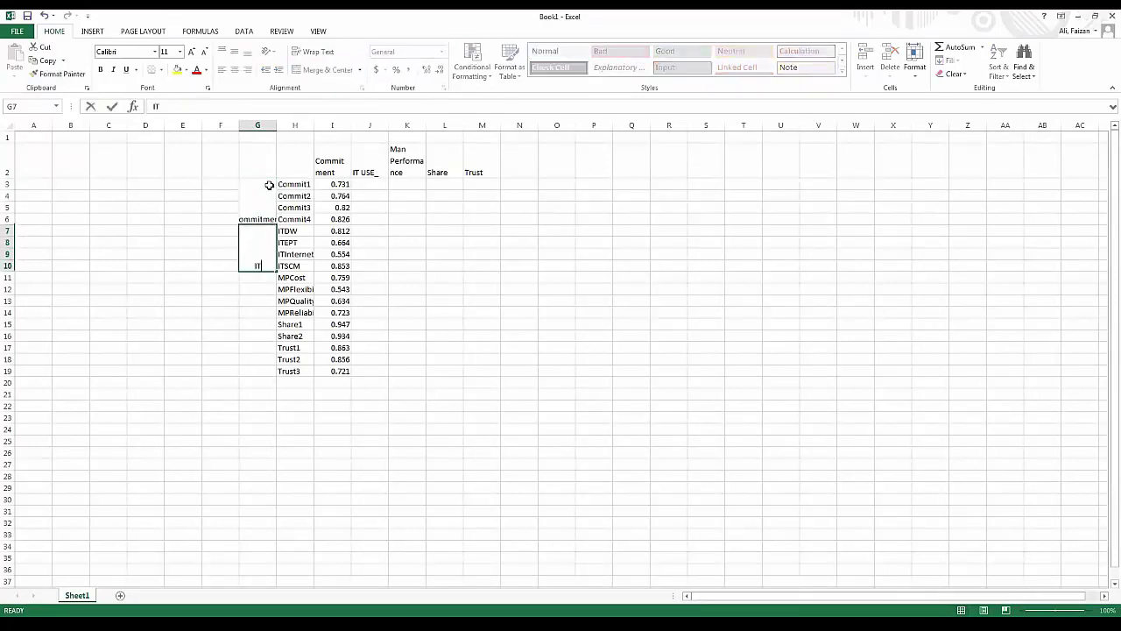
{"action": "key", "text": "Return"}
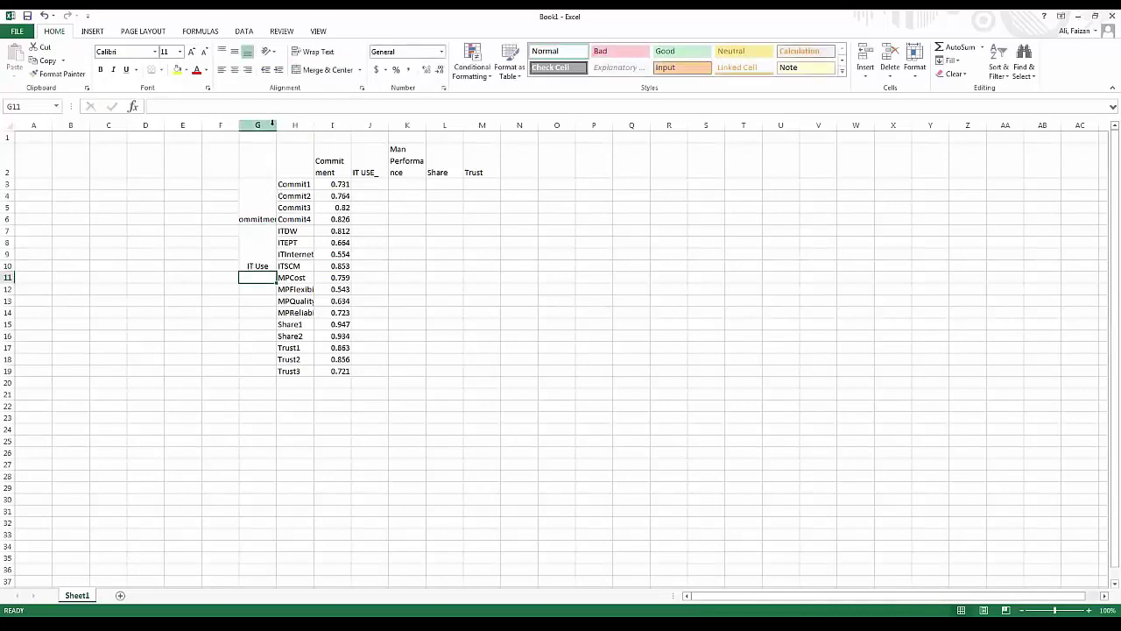
{"action": "left_click_drag", "start_coordinate": [274, 125], "coordinate": [341, 125]}
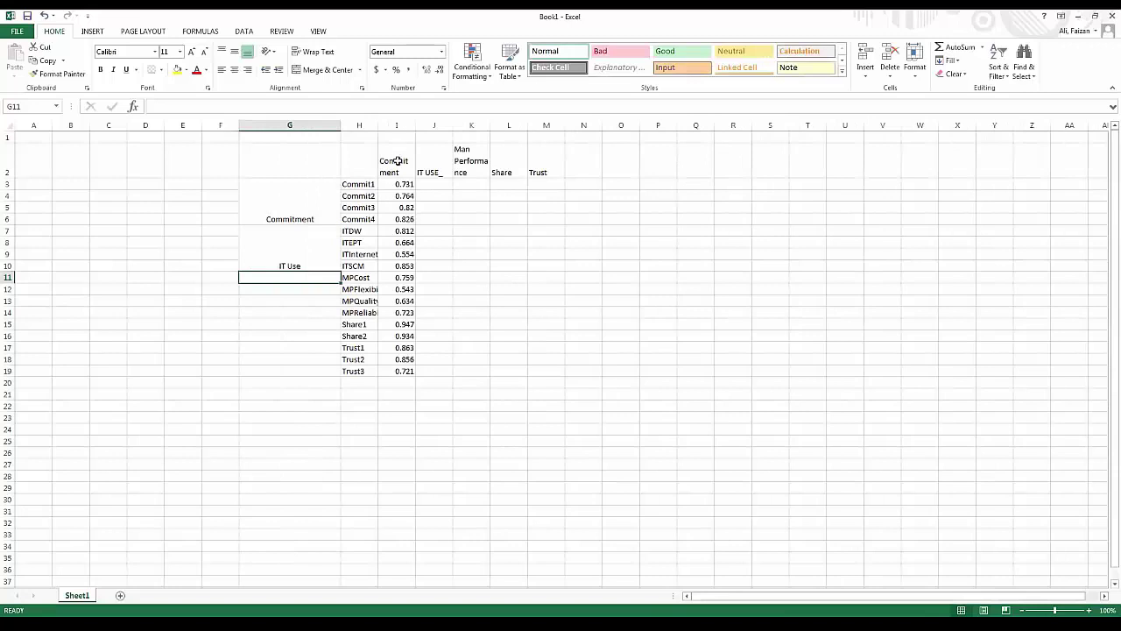
- Enter the table headings Constructs, Items and Loadings in cells G2, H2 and I2
{"action": "left_click", "coordinate": [396, 161]}
{"action": "left_click", "coordinate": [282, 160]}
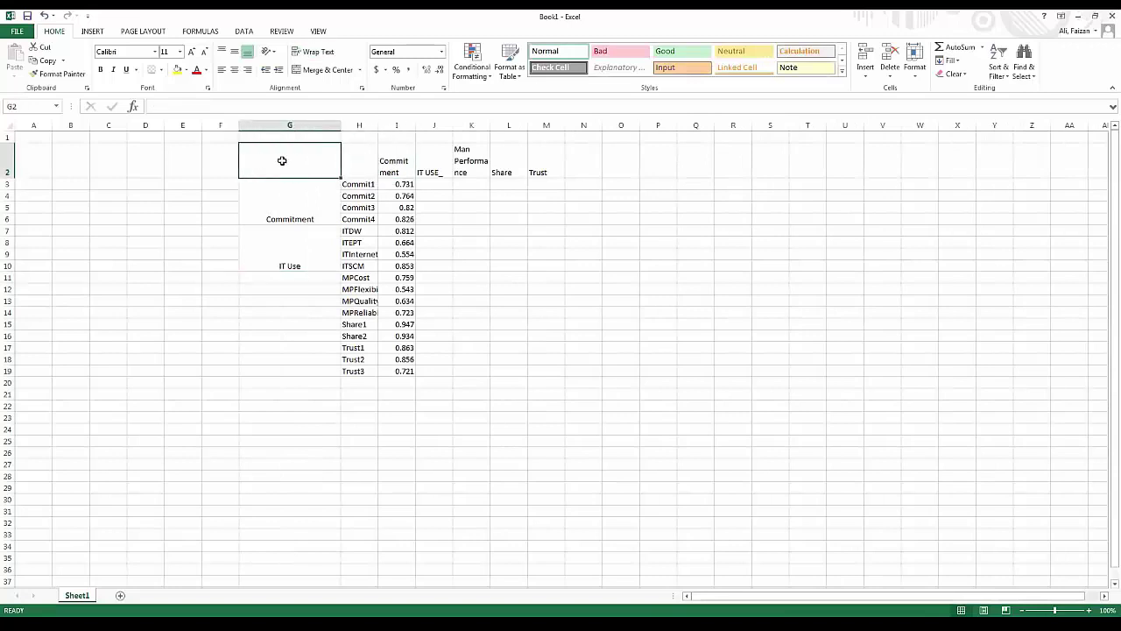
{"action": "type", "text": "Constructs"}
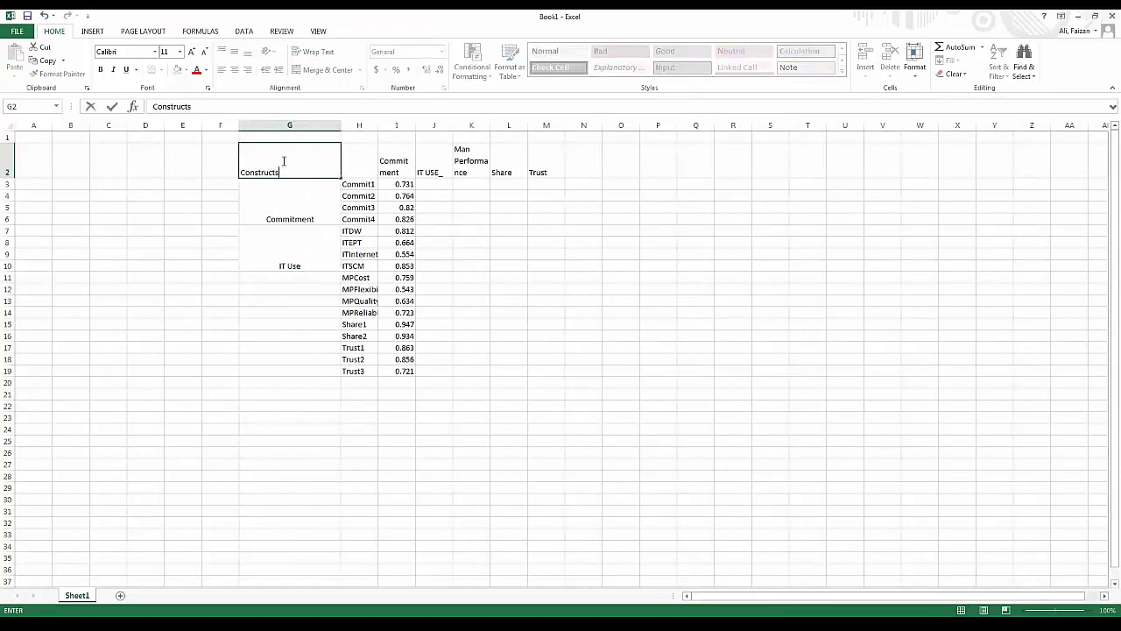
{"action": "key", "text": "Tab"}
{"action": "type", "text": "Items"}
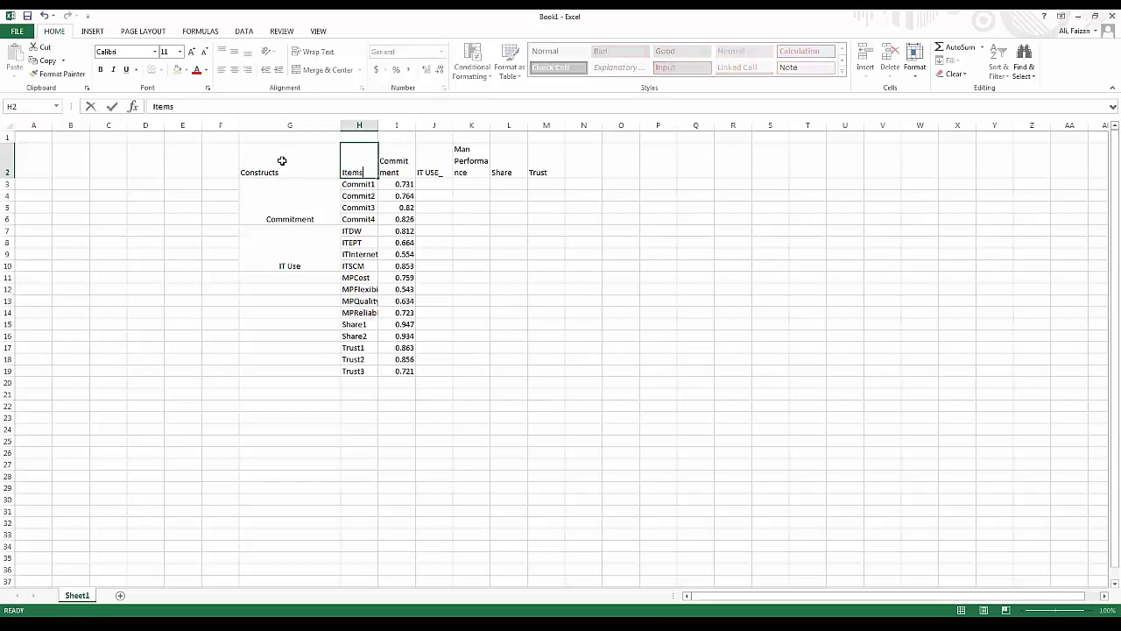
{"action": "key", "text": "Tab"}
{"action": "type", "text": "Load"}
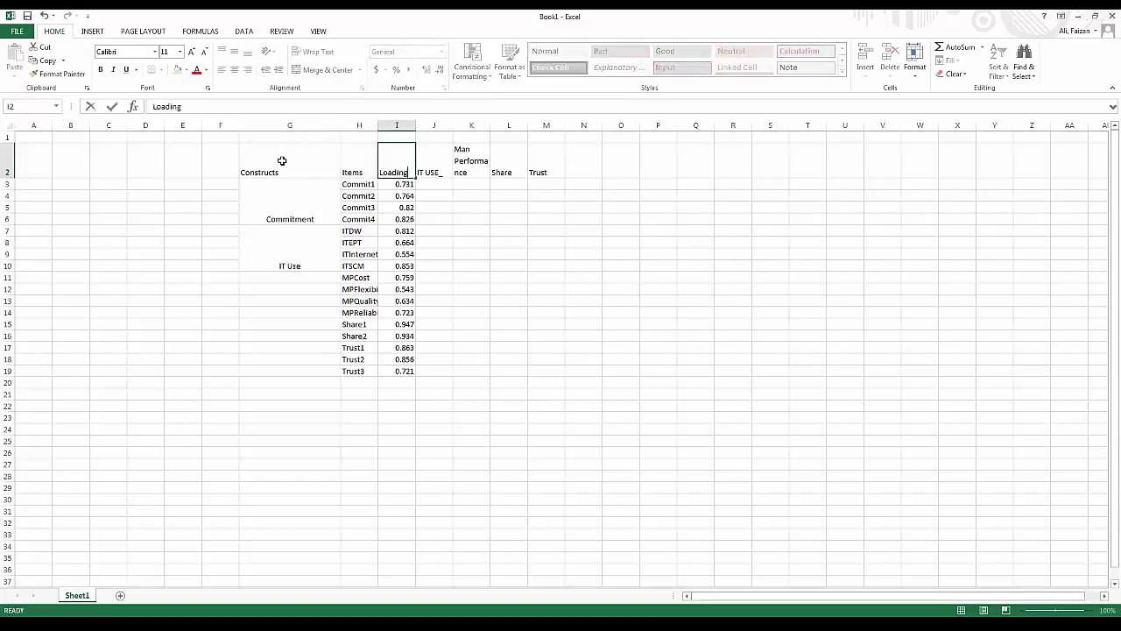
{"action": "type", "text": "ings"}
{"action": "key", "text": "Tab"}
{"action": "key", "text": "Down"}
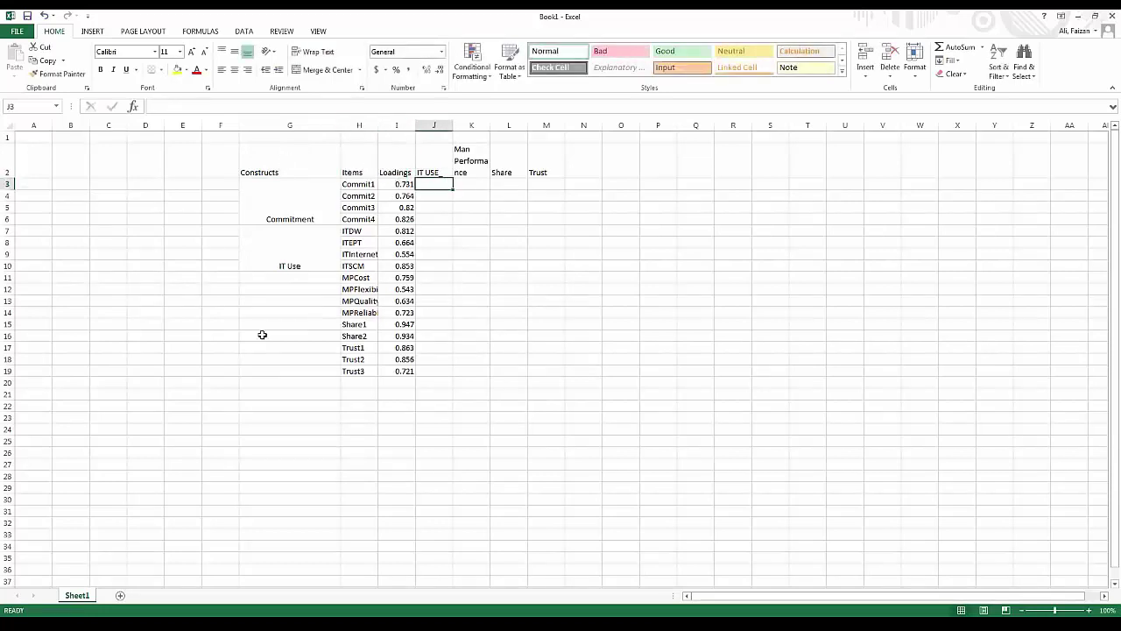
- Clear the leftover construct headings from cells J2:M2
{"action": "left_click_drag", "start_coordinate": [408, 169], "coordinate": [538, 169]}
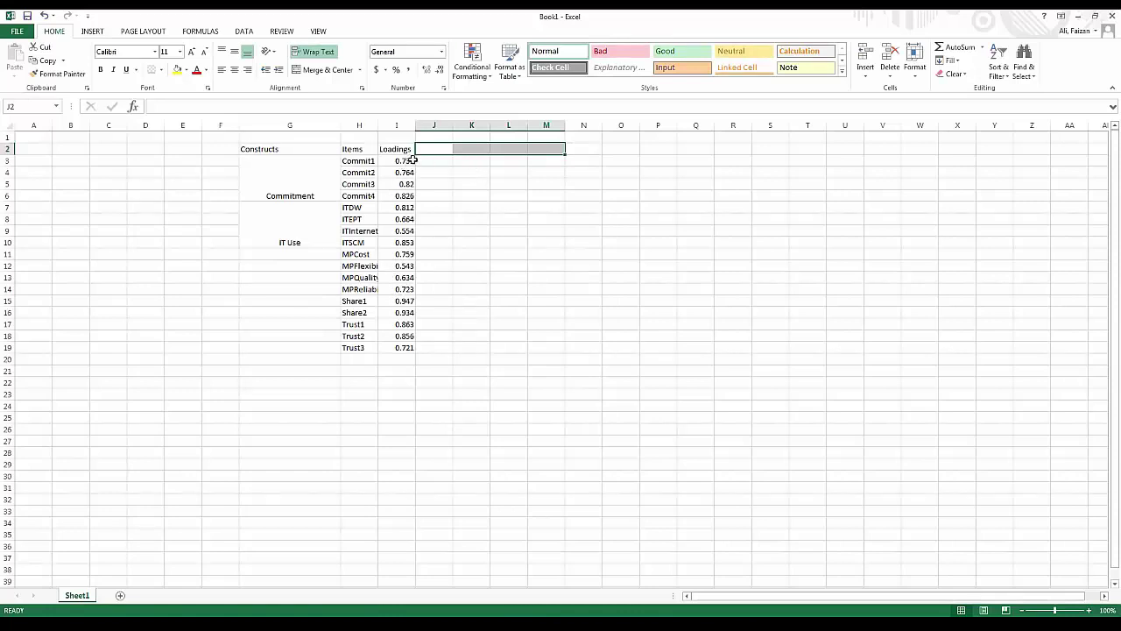
{"action": "left_click", "coordinate": [306, 229]}
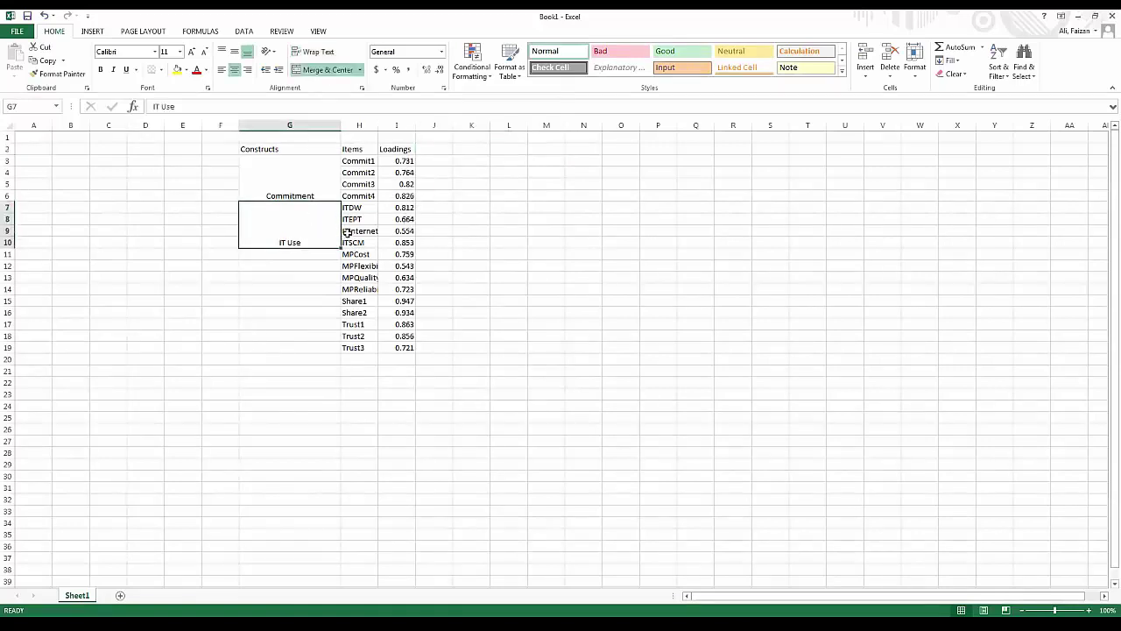
{"action": "left_click_drag", "start_coordinate": [415, 242], "coordinate": [374, 242]}
{"action": "left_click", "coordinate": [406, 208]}
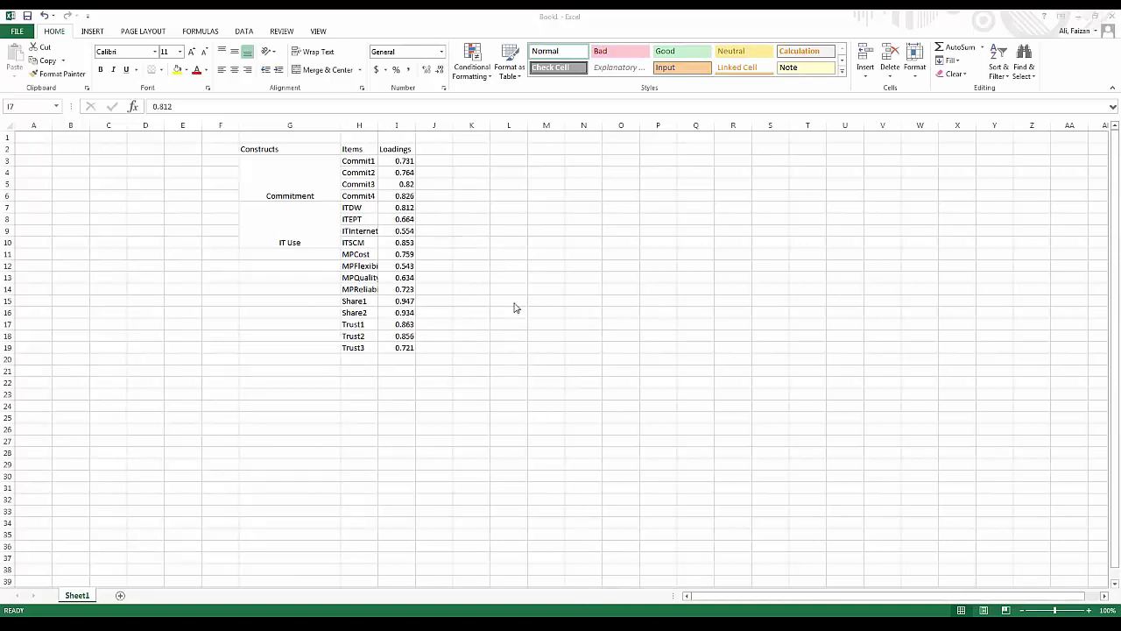
- Switch to SmartPLS and examine the Construct Reliability and Validity matrix and the Cronbach's Alpha chart
{"action": "key", "text": "alt+Tab"}
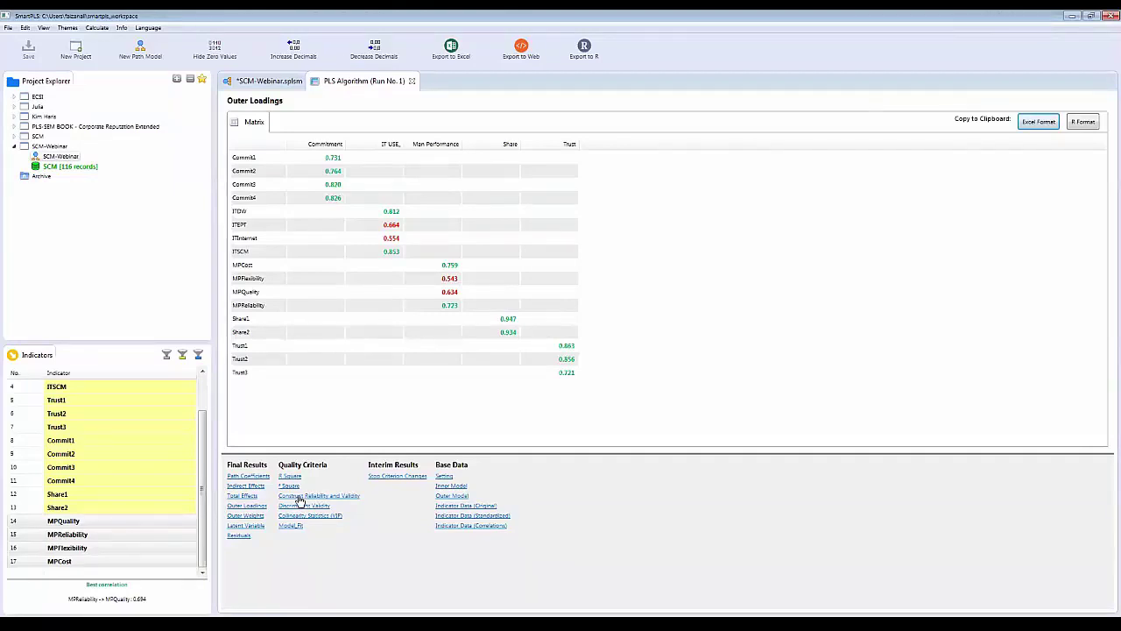
{"action": "left_click", "coordinate": [298, 496]}
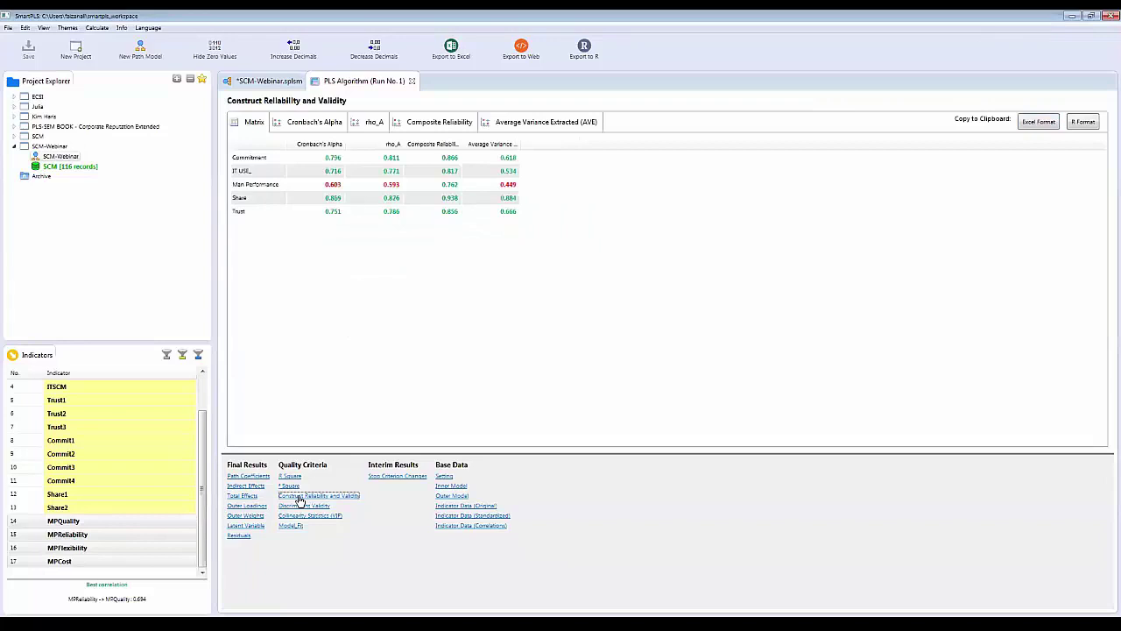
{"action": "left_click", "coordinate": [313, 124]}
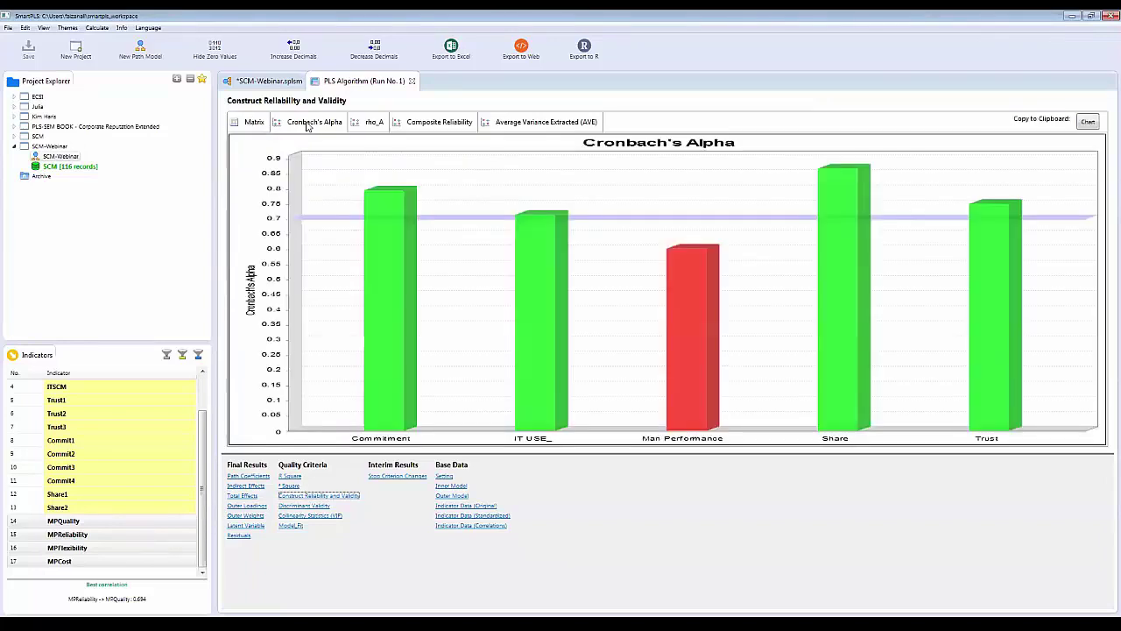
{"action": "left_click", "coordinate": [254, 122]}
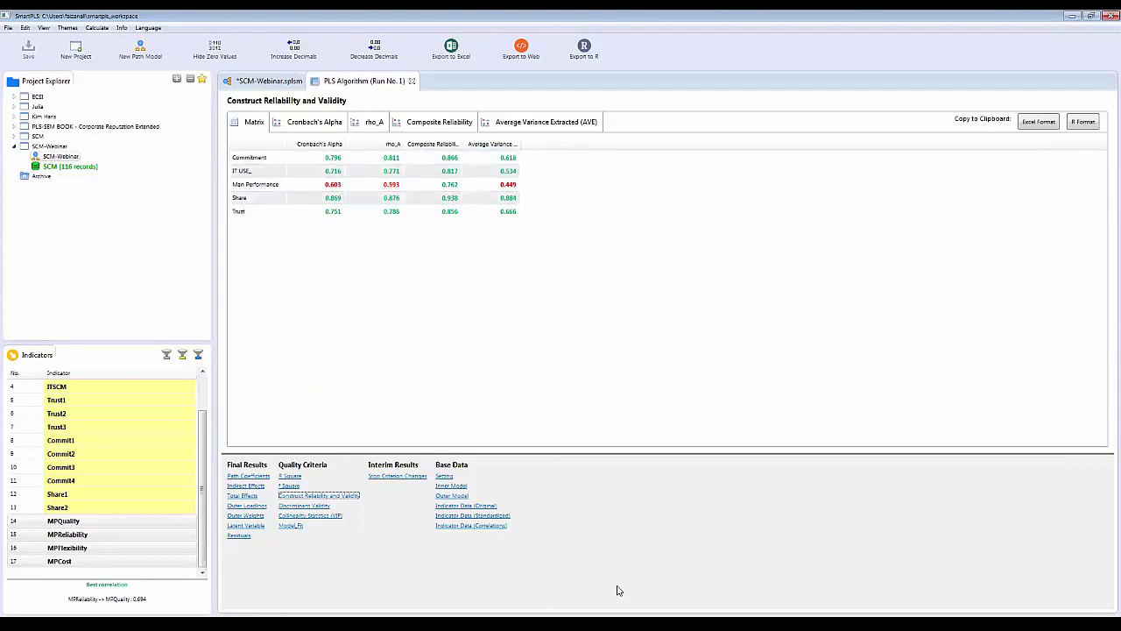
{"action": "left_click", "coordinate": [578, 594]}
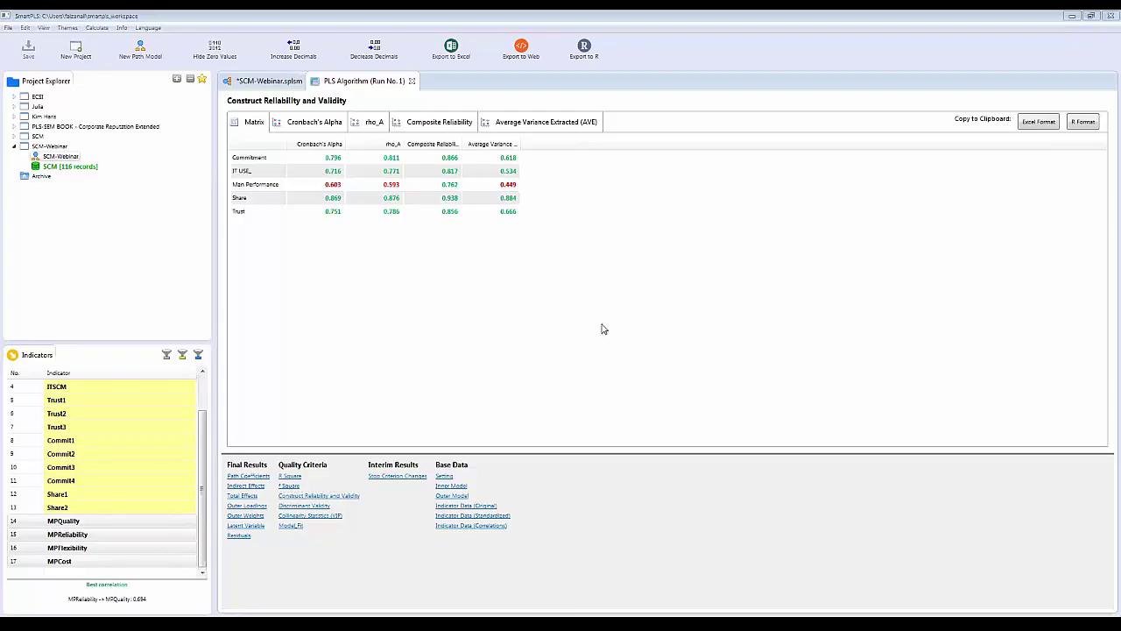
- Switch to the journal article PDF and examine how Table 3 reports reliability and Table 4 reports discriminant validity
{"action": "key", "text": "alt+Tab"}
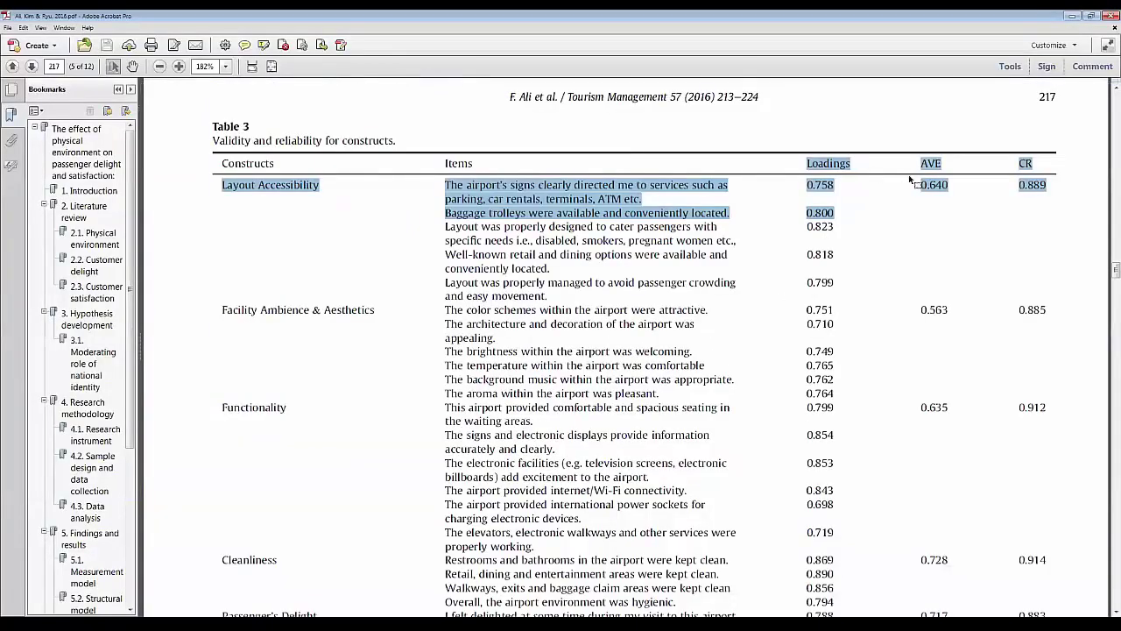
{"action": "scroll", "coordinate": [963, 271], "scroll_direction": "down", "scroll_amount": 4}
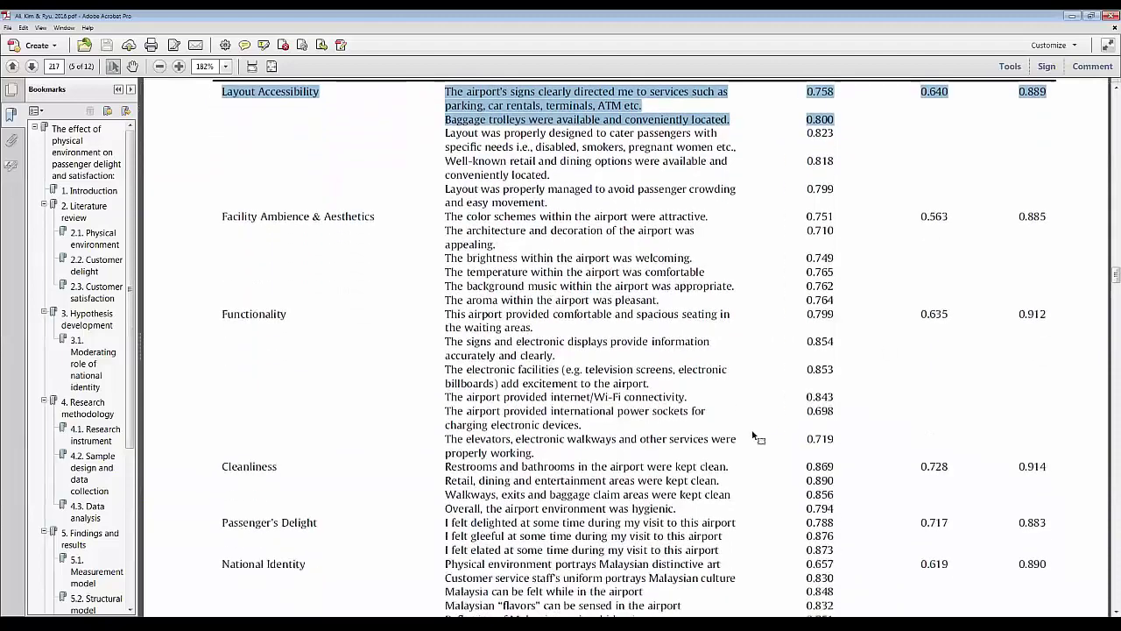
{"action": "scroll", "coordinate": [876, 412], "scroll_direction": "down", "scroll_amount": 1}
{"action": "scroll", "coordinate": [876, 411], "scroll_direction": "up", "scroll_amount": 3}
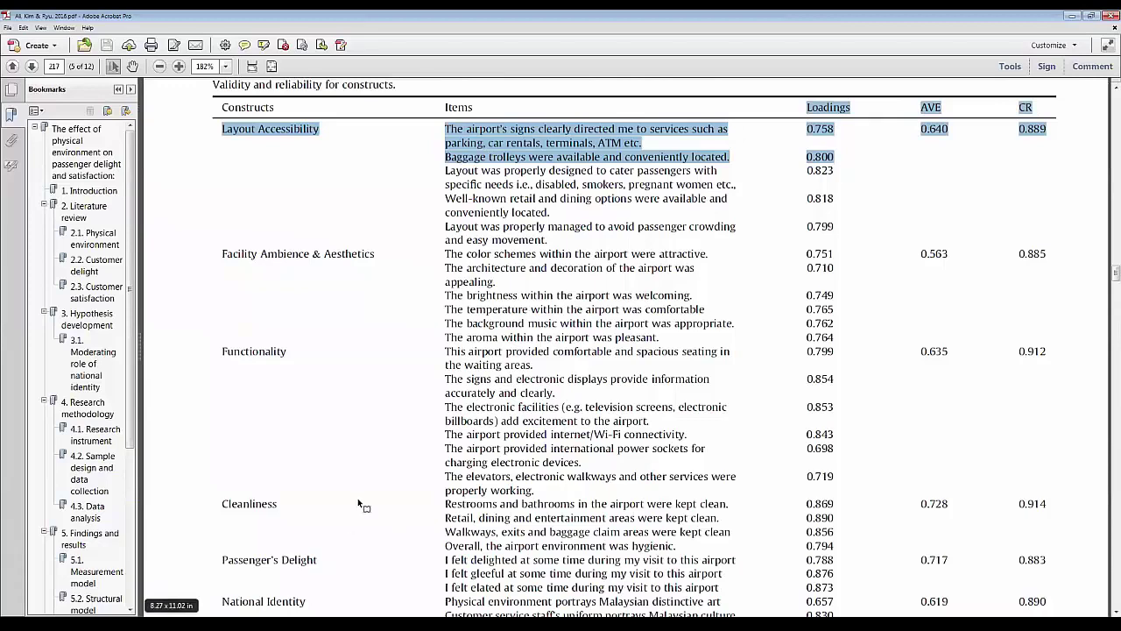
{"action": "scroll", "coordinate": [357, 498], "scroll_direction": "down", "scroll_amount": 5}
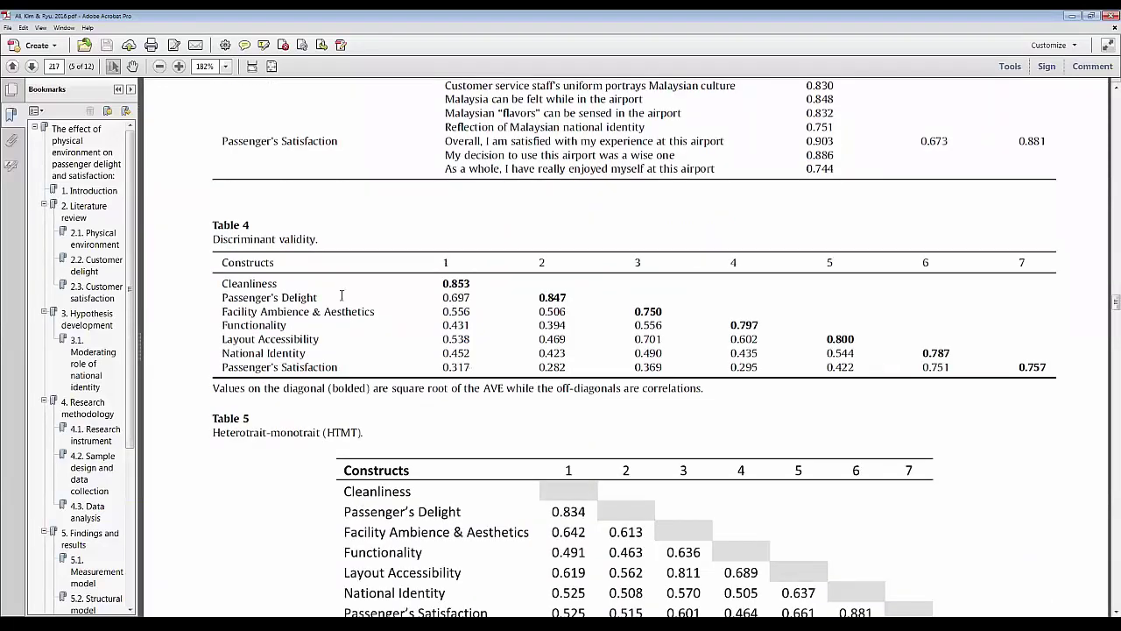
{"action": "left_click_drag", "start_coordinate": [214, 240], "coordinate": [311, 244]}
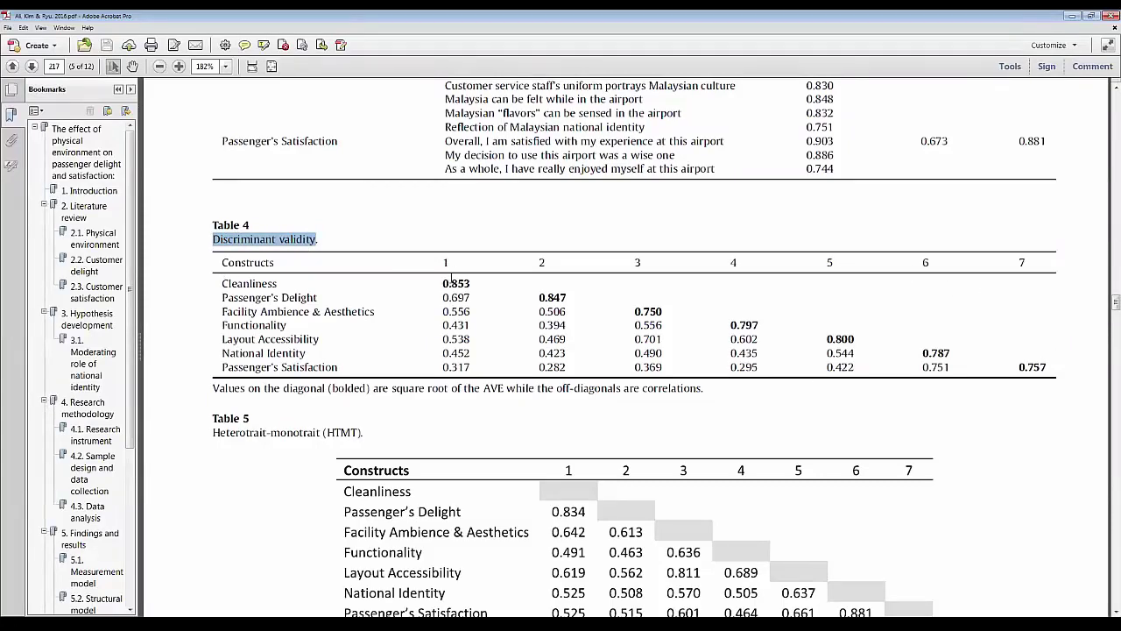
{"action": "left_click_drag", "start_coordinate": [440, 282], "coordinate": [475, 282]}
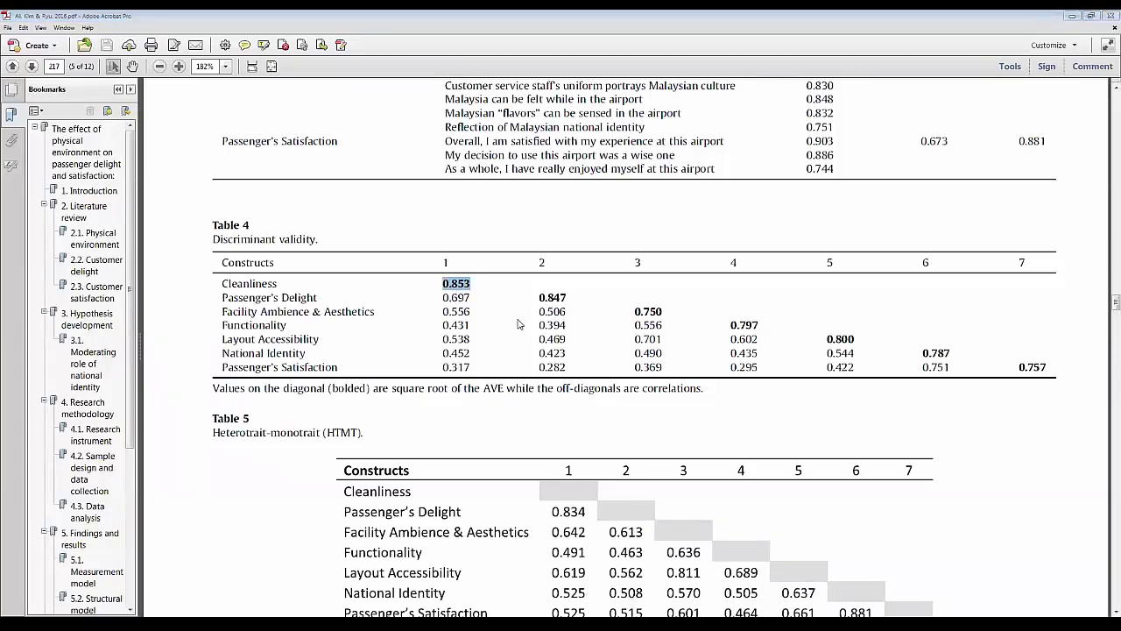
- Switch to SmartPLS and copy the Fornell-Larcker discriminant validity matrix in Excel format
{"action": "key", "text": "alt+Tab"}
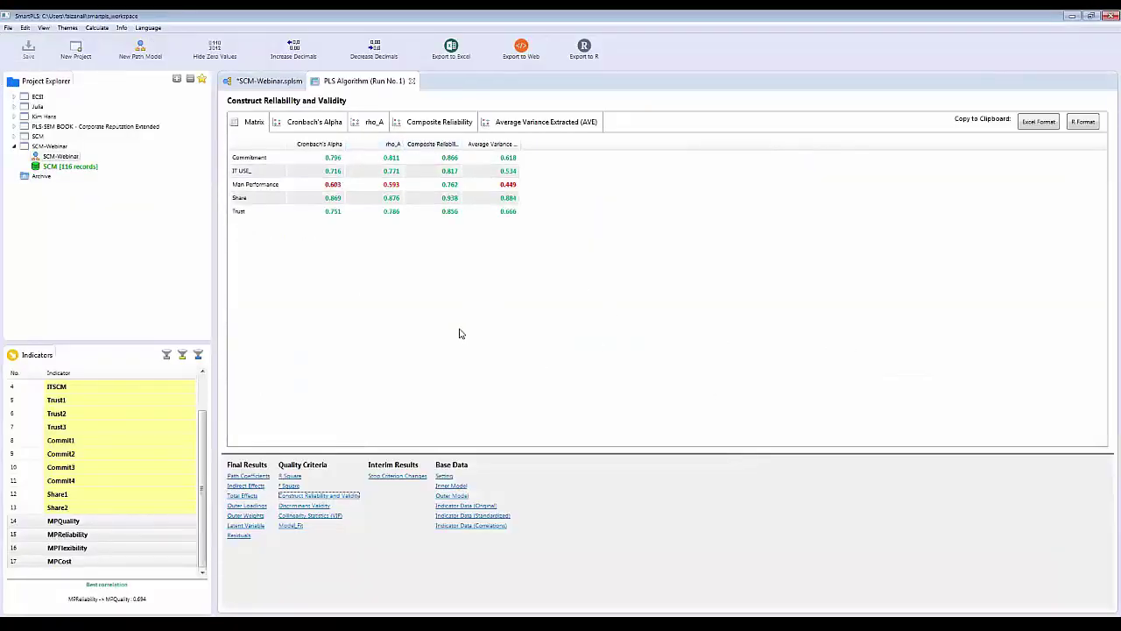
{"action": "left_click", "coordinate": [312, 507]}
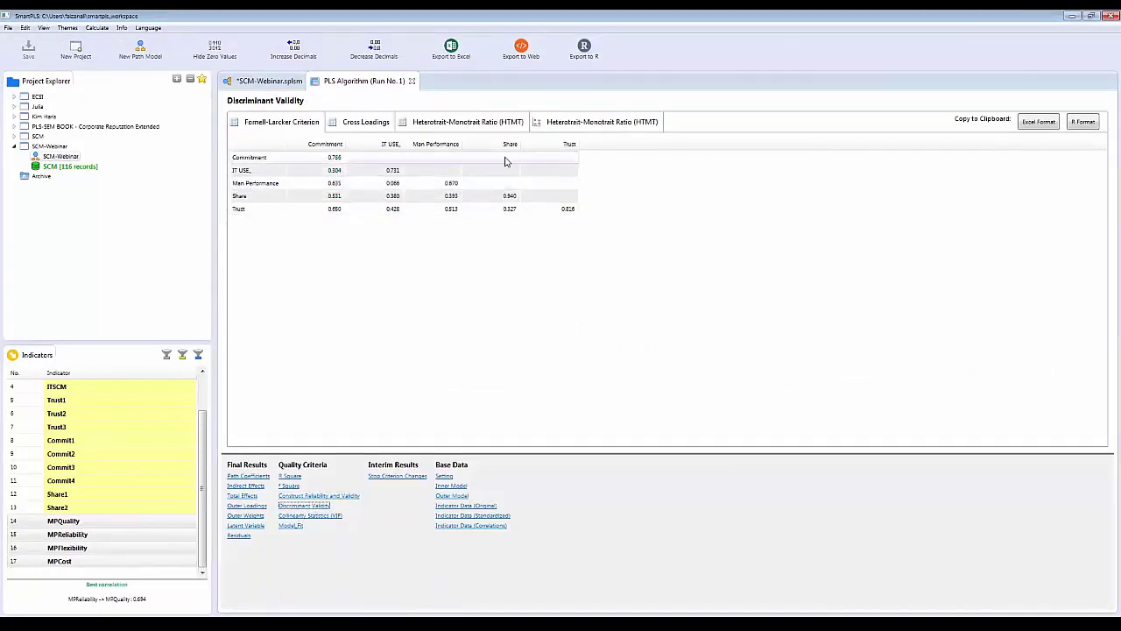
{"action": "left_click", "coordinate": [1035, 122]}
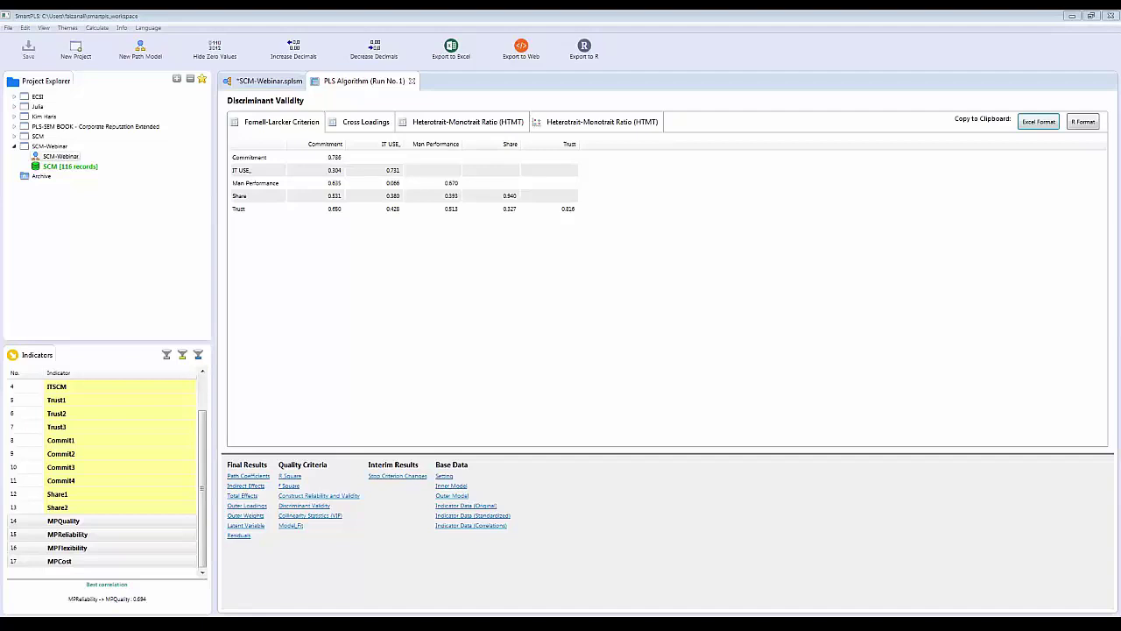
- Switch to the article PDF and examine the heterotrait-monotrait (HTMT) reporting format in Table 5
{"action": "key", "text": "alt+Tab"}
{"action": "scroll", "coordinate": [581, 333], "scroll_direction": "down", "scroll_amount": 2}
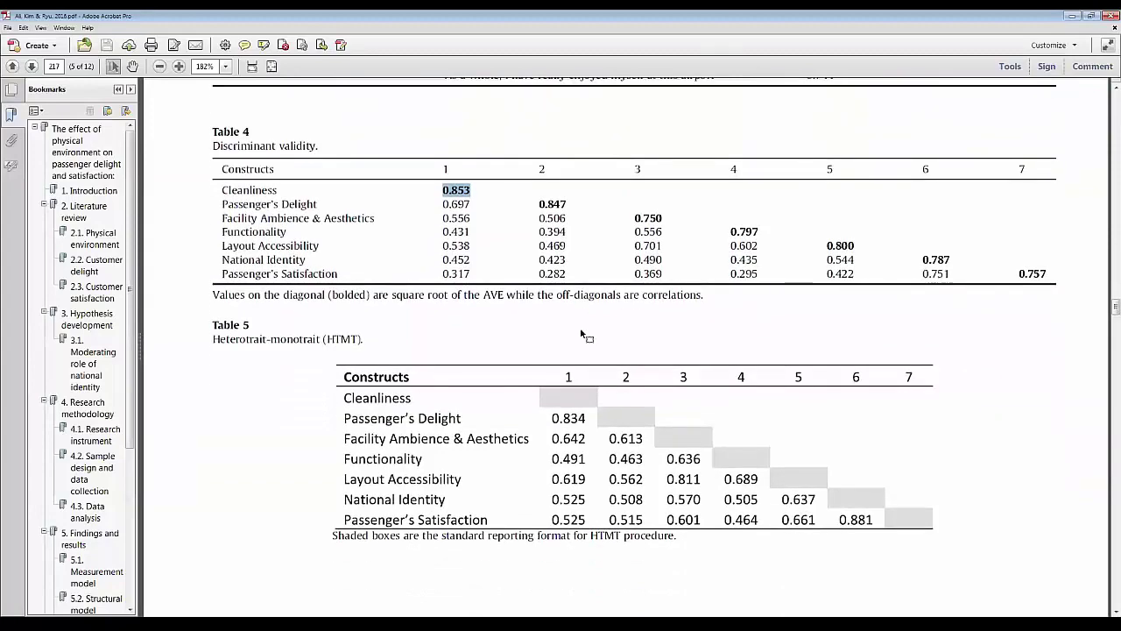
{"action": "scroll", "coordinate": [582, 334], "scroll_direction": "down", "scroll_amount": 10}
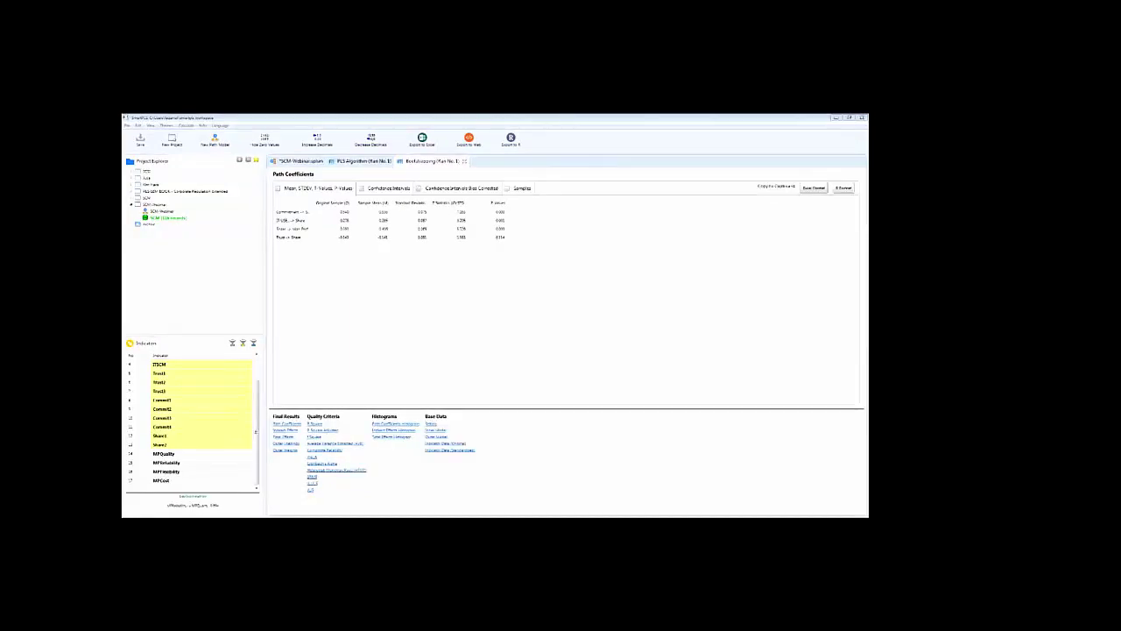
- View the R Square results in the SmartPLS bootstrapping report and return to the SCM-Webinar path model
{"action": "left_click", "coordinate": [314, 423]}
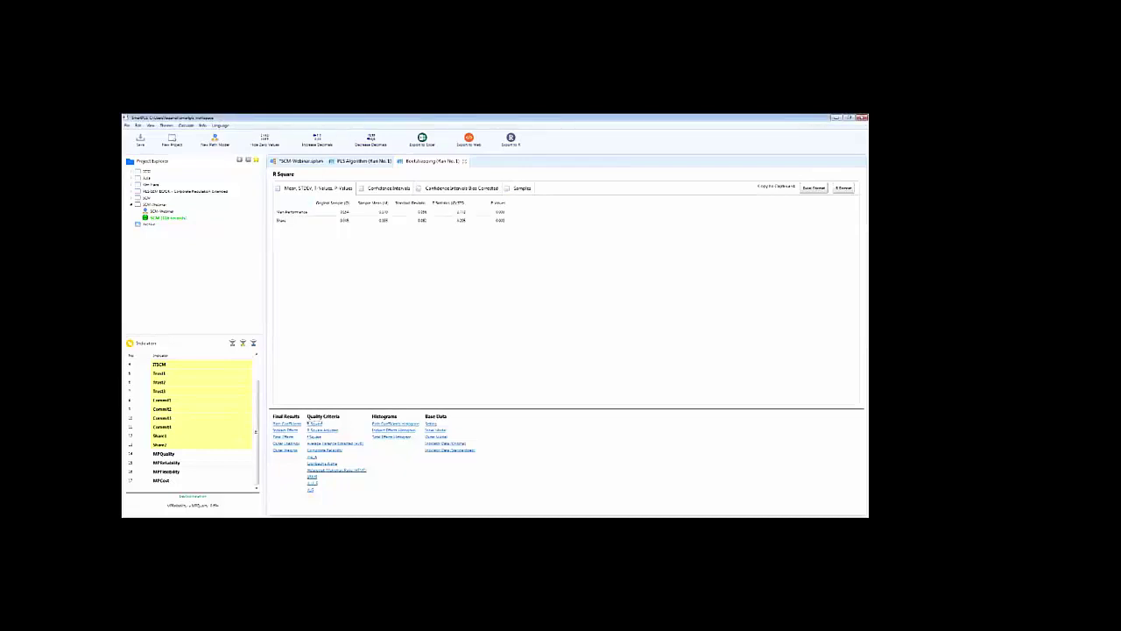
{"action": "left_click", "coordinate": [363, 161]}
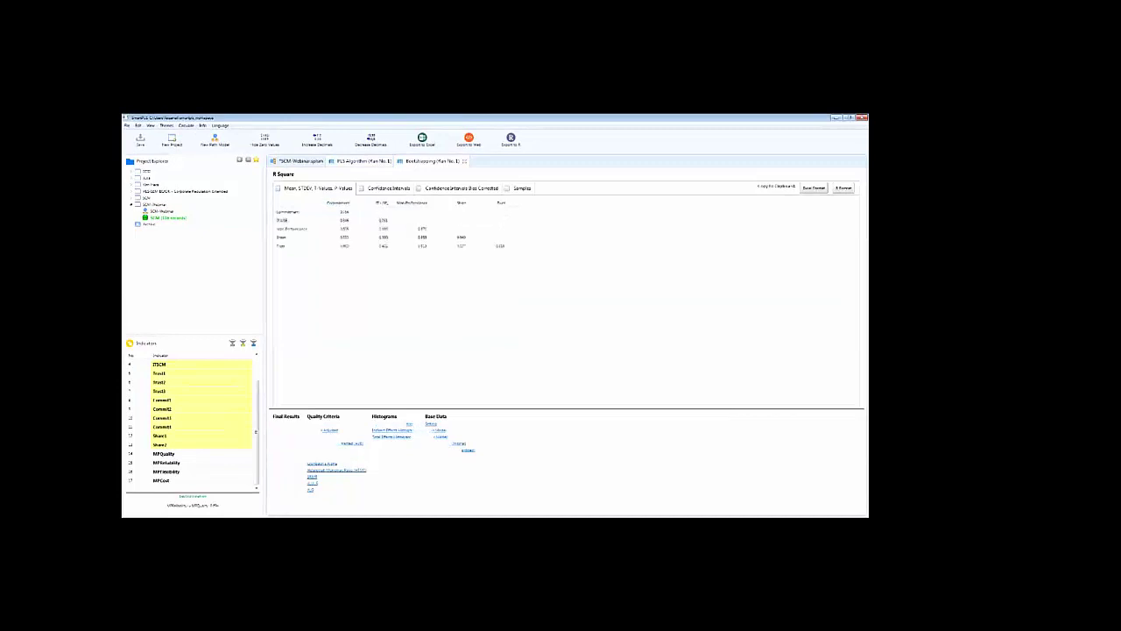
{"action": "left_click", "coordinate": [300, 161]}
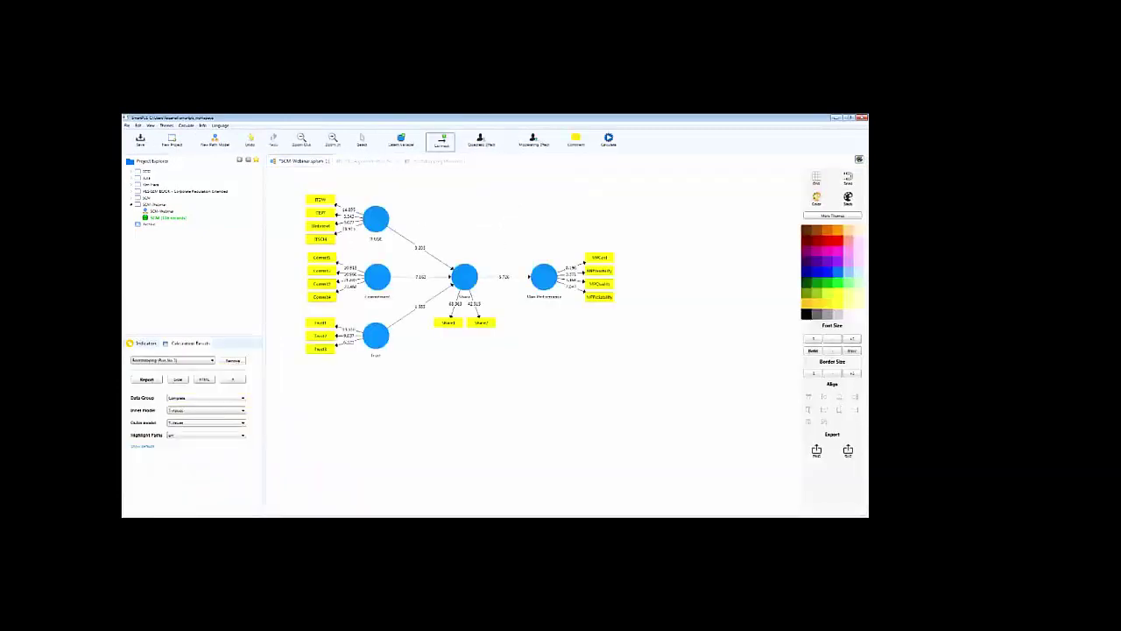
- Run the PLS Algorithm on the SCM-Webinar model and dock the model diagram above the path coefficients report
{"action": "left_click", "coordinate": [609, 139]}
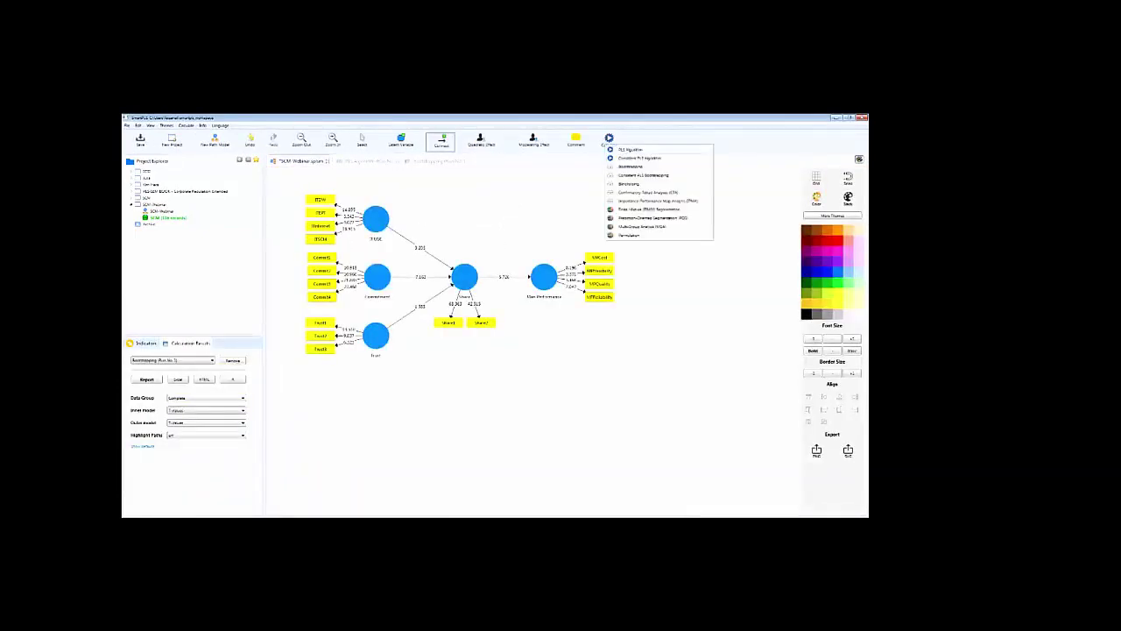
{"action": "left_click", "coordinate": [666, 153]}
{"action": "left_click", "coordinate": [651, 368]}
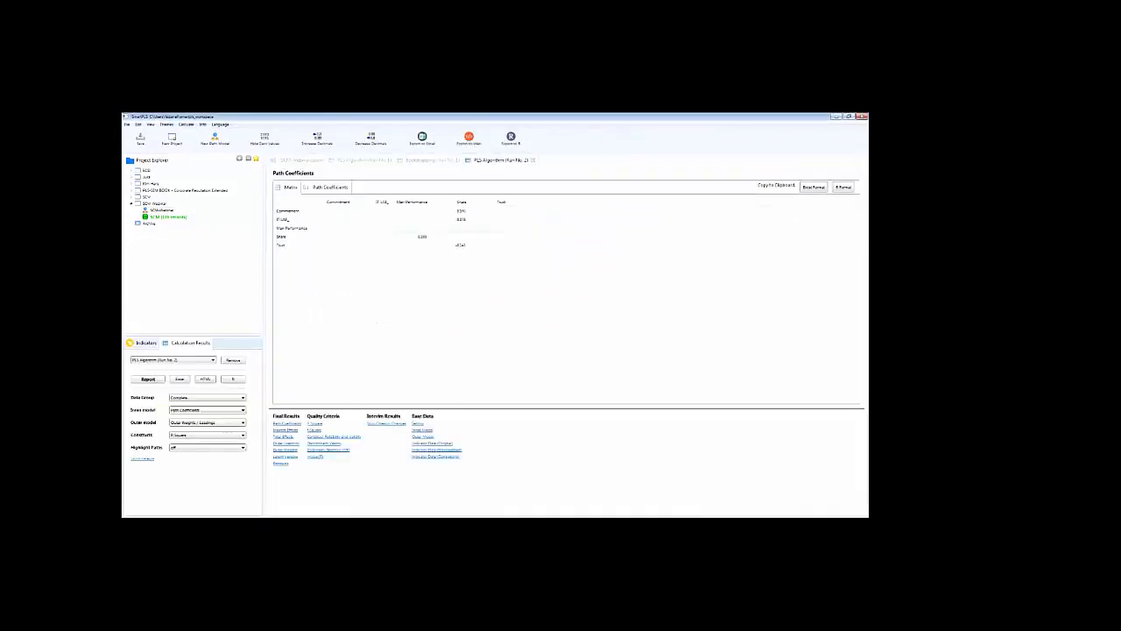
{"action": "left_click_drag", "start_coordinate": [300, 160], "coordinate": [526, 219]}
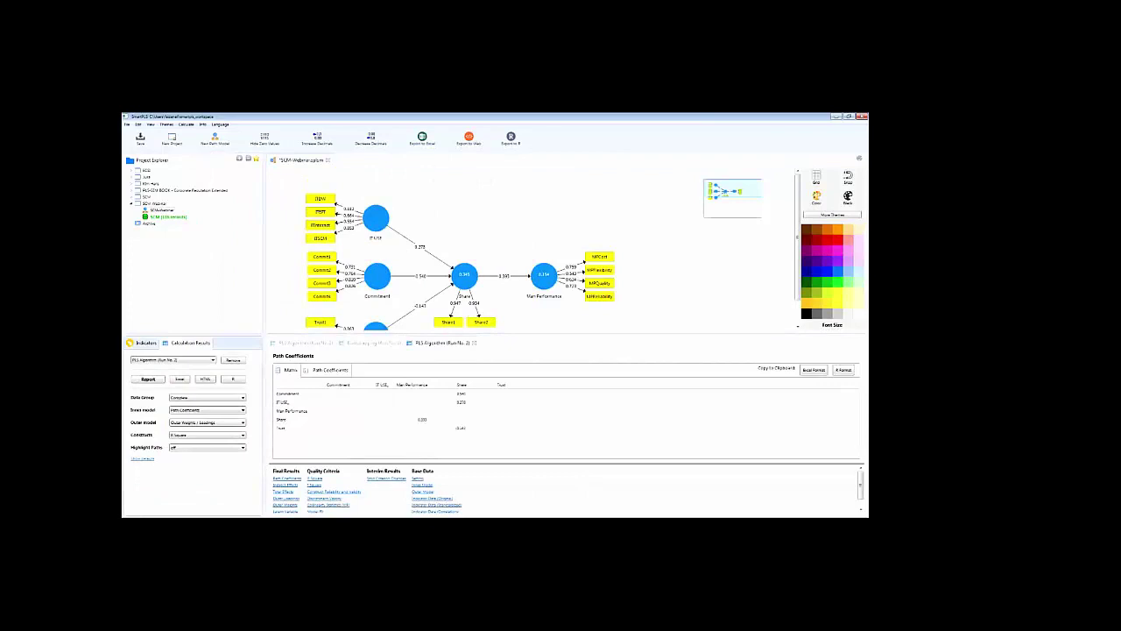
{"action": "mouse_move", "coordinate": [544, 282]}
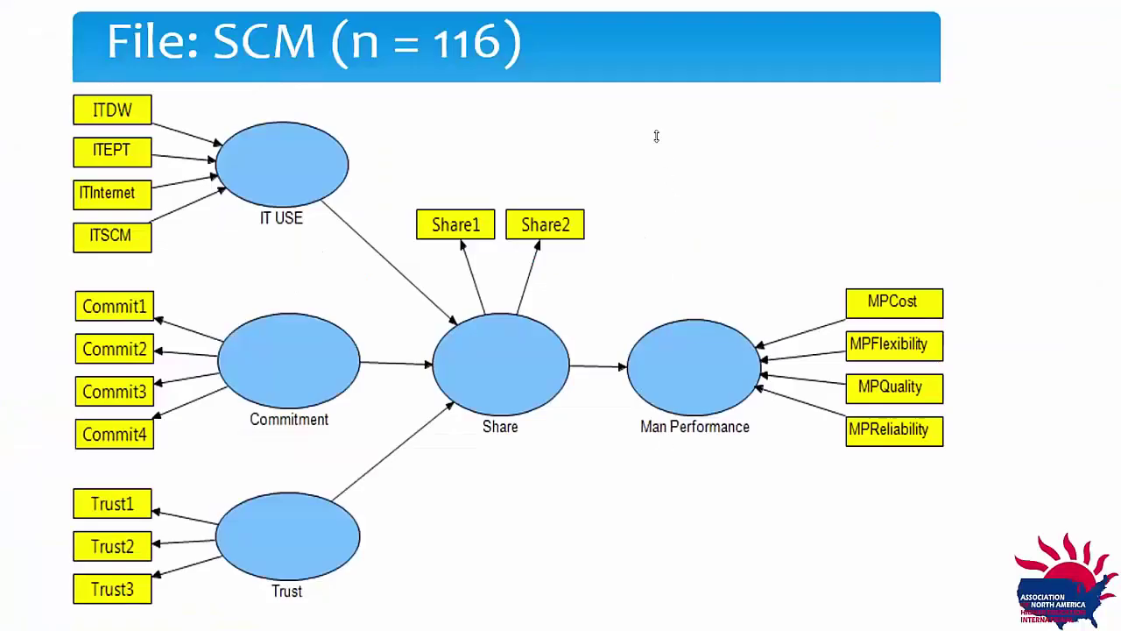
{"action": "scroll", "coordinate": [693, 184], "scroll_direction": "down", "scroll_amount": 3}
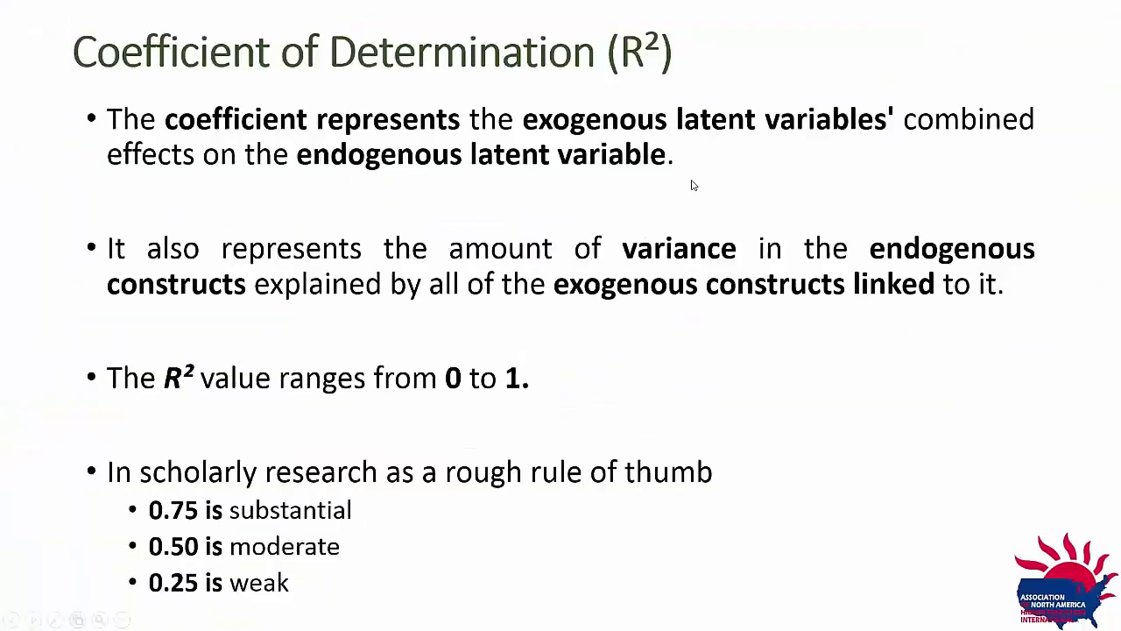
{"action": "scroll", "coordinate": [692, 184], "scroll_direction": "down", "scroll_amount": 6}
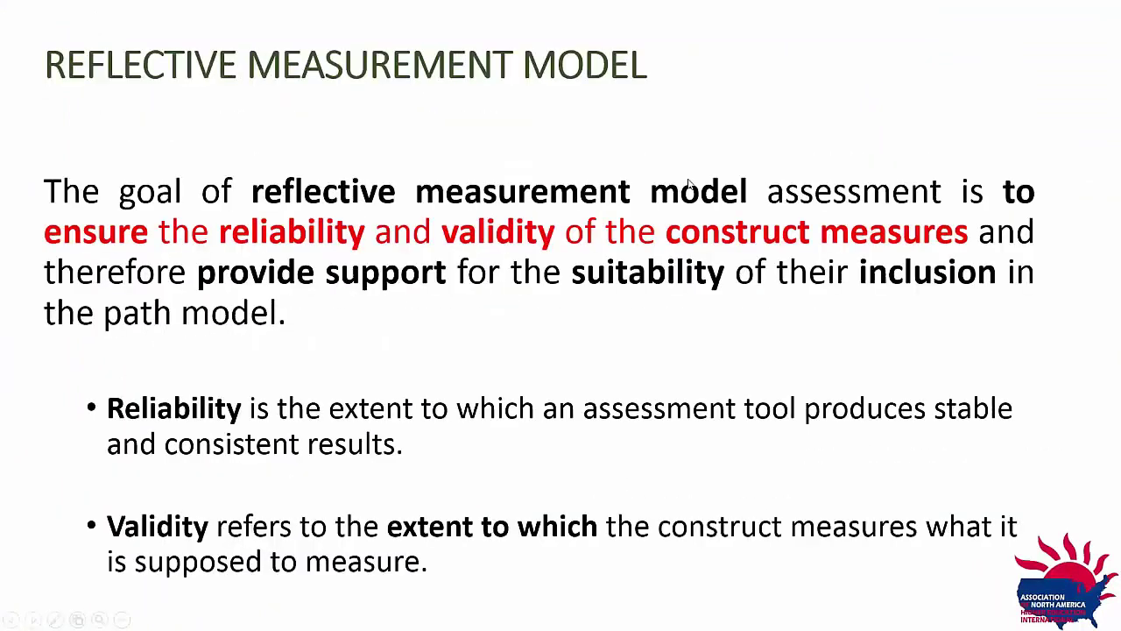